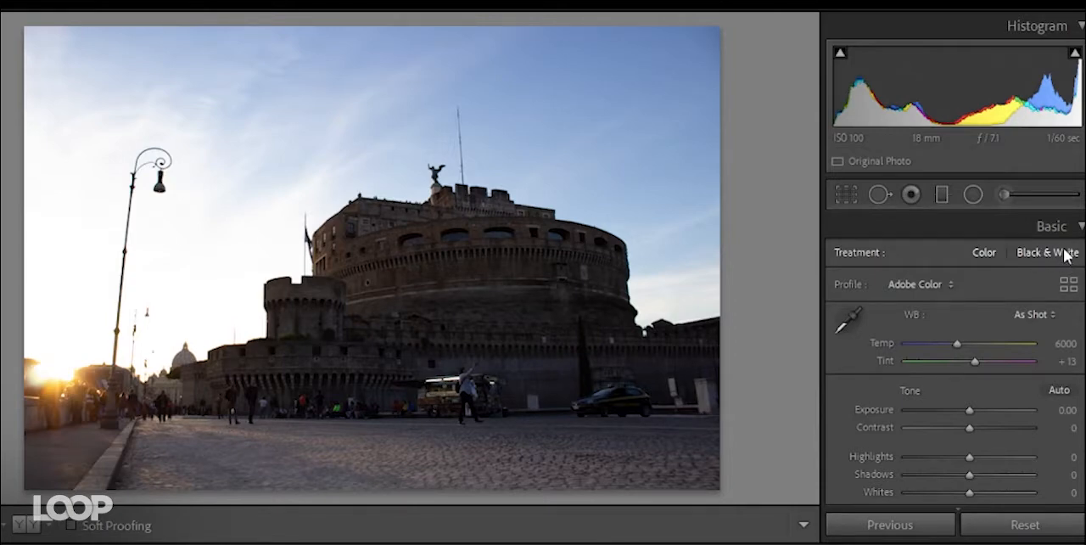
- Switch the castle photo to the Black & White treatment and review its Black & White Mix controls
click(1060, 254)
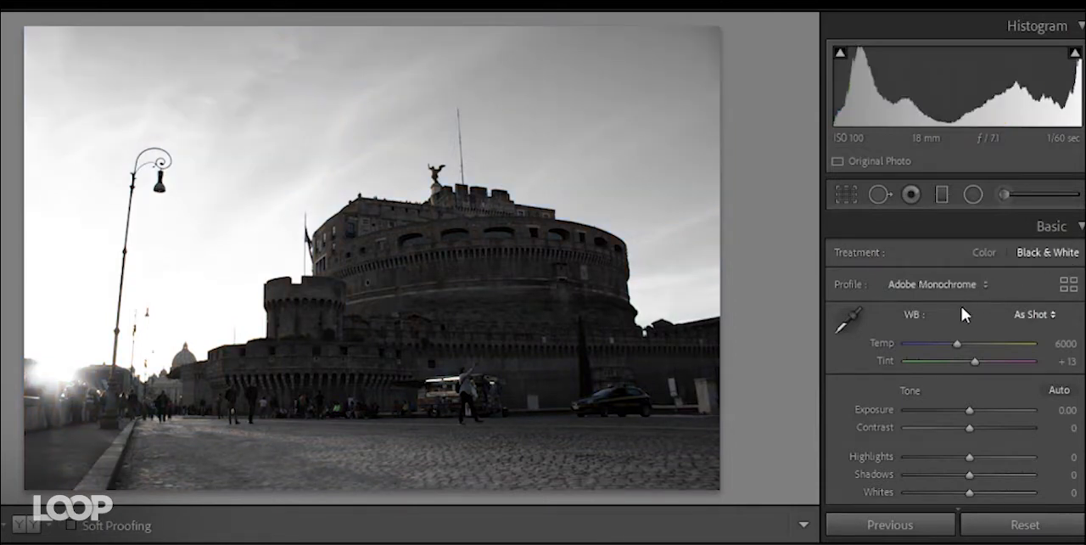
scroll(853, 415, down, 3)
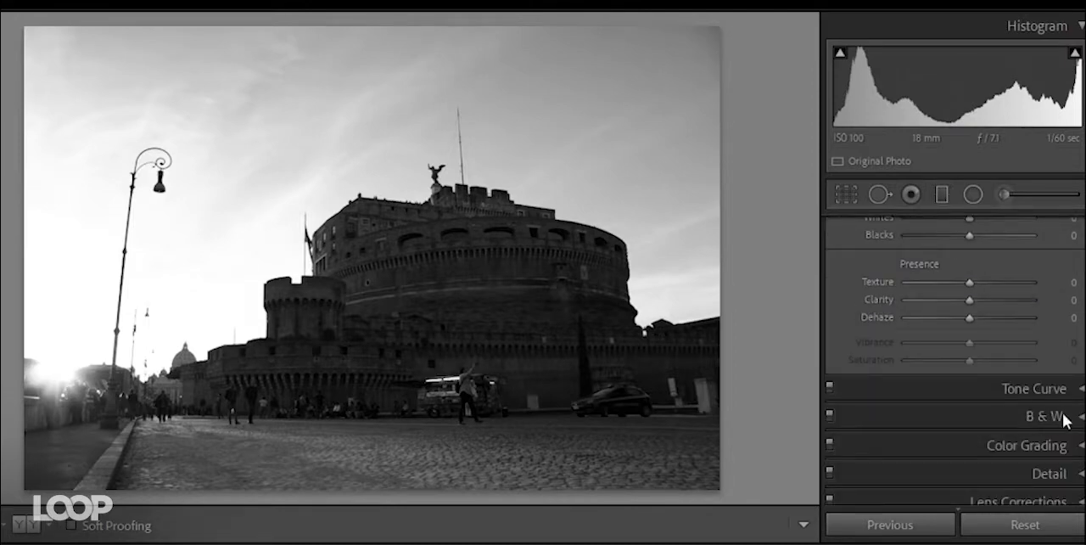
click(1035, 417)
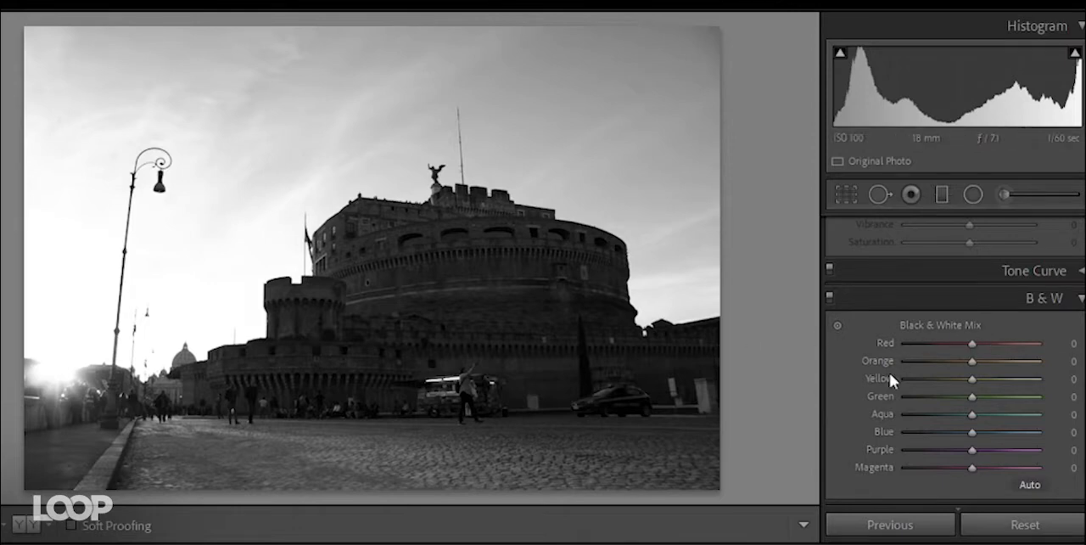
click(1081, 299)
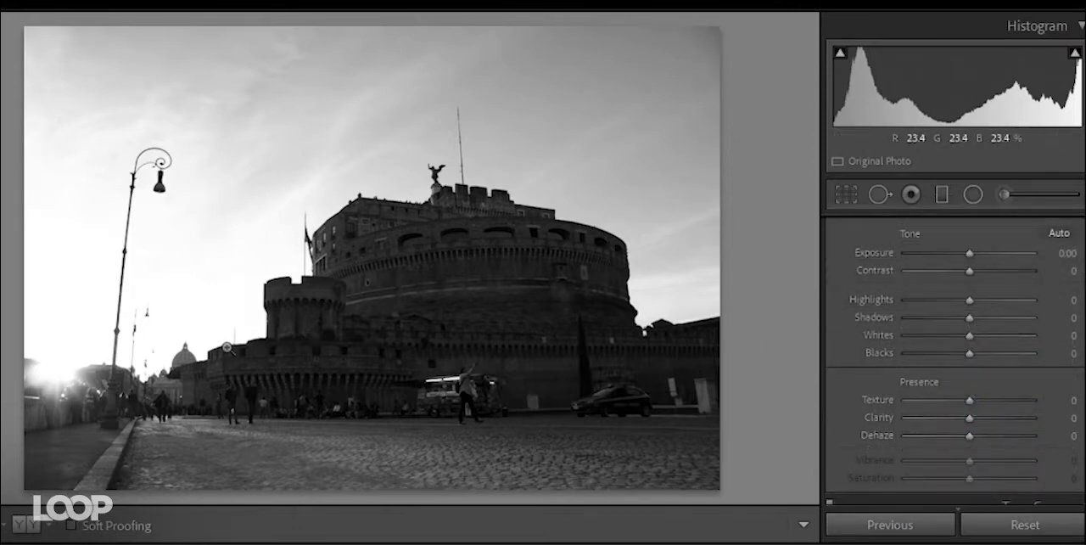
- Set Shadows to +100, Highlights to -82 and Whites to -44
scroll(851, 360, up, 1)
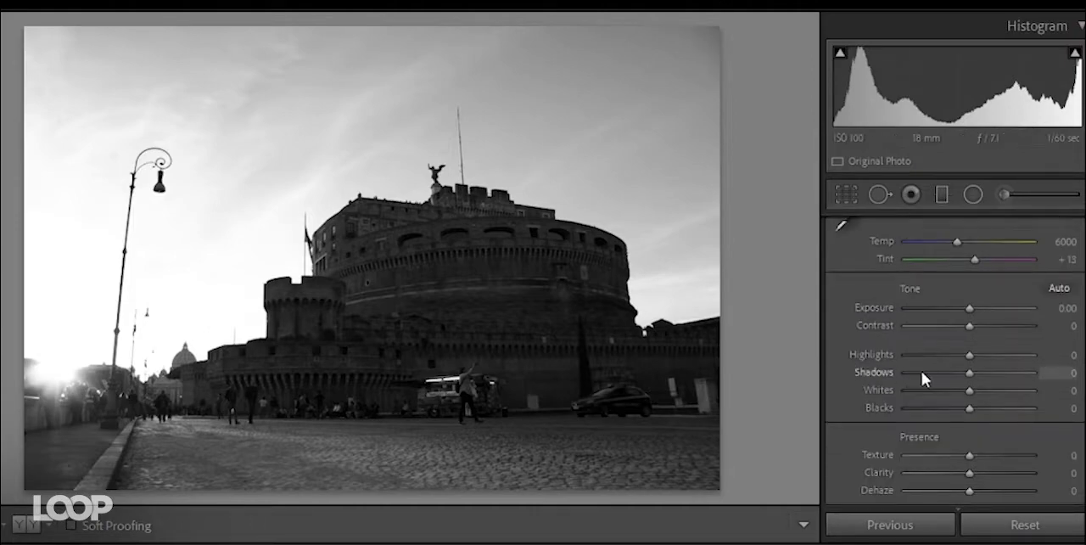
drag(971, 374, 1041, 373)
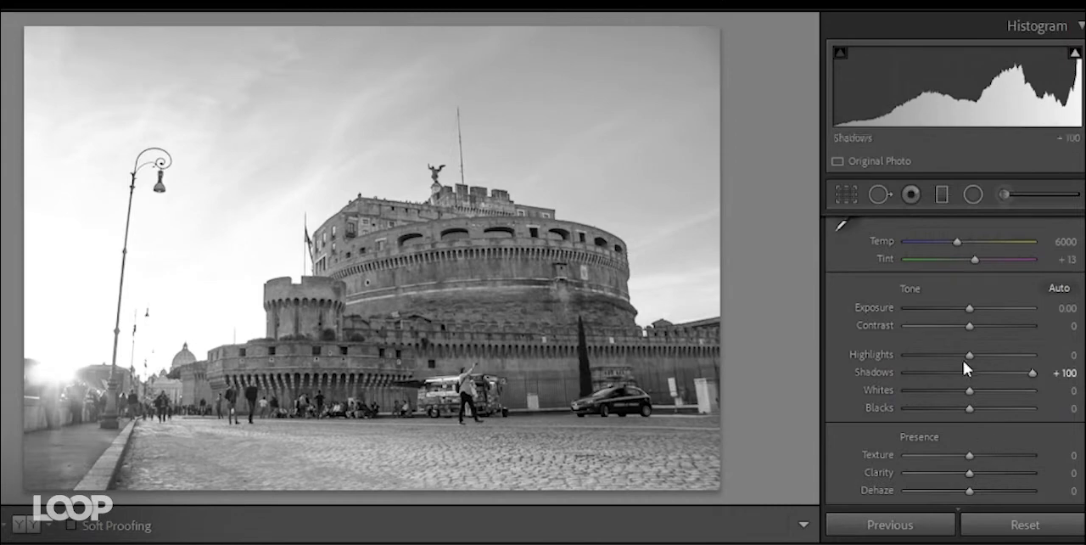
drag(961, 357, 941, 392)
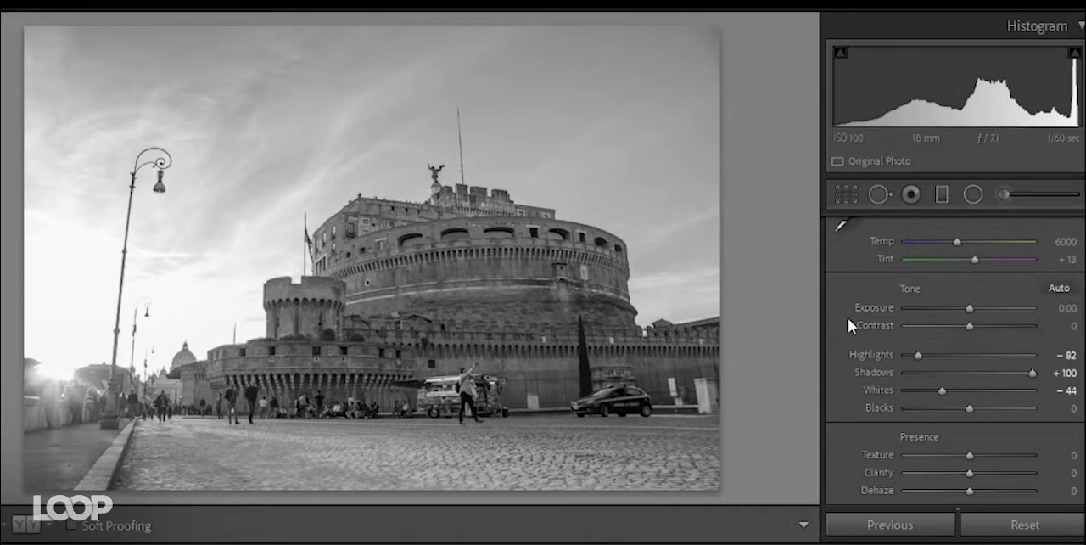
- Try a white balance temperature of 27465 on the monochrome photo and return it to 6000
scroll(867, 320, up, 3)
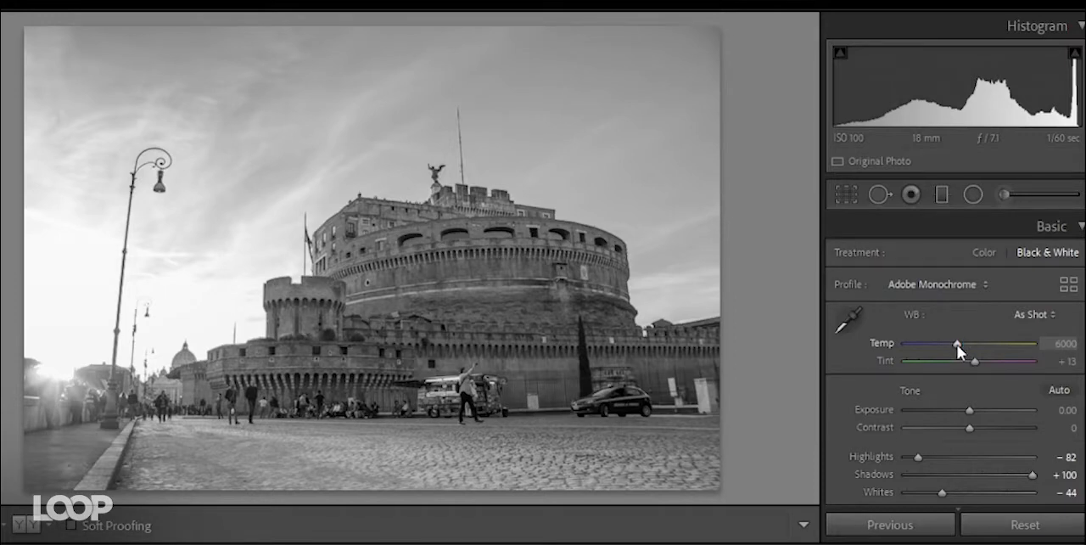
drag(957, 344, 1018, 337)
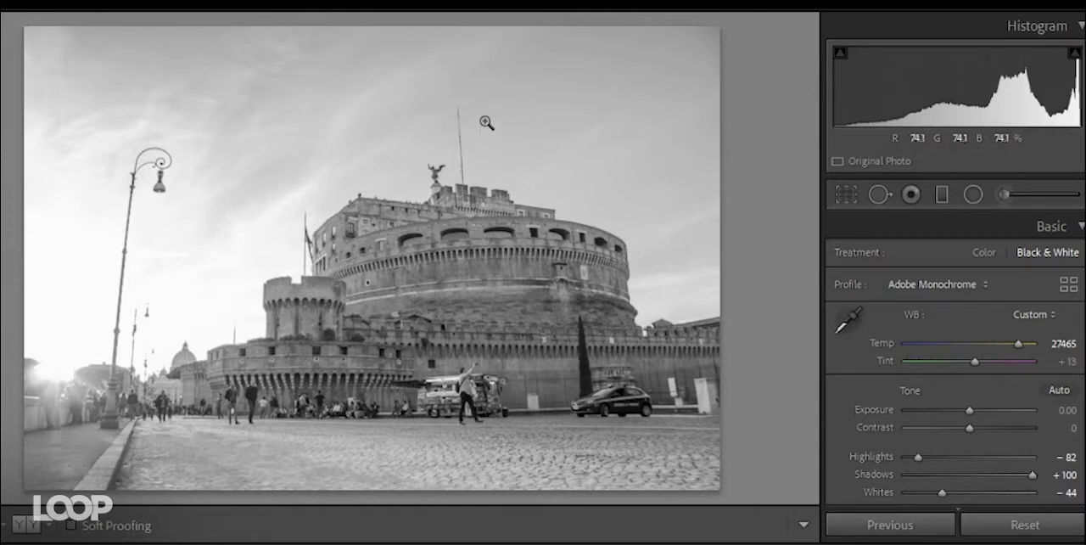
drag(1020, 344, 930, 360)
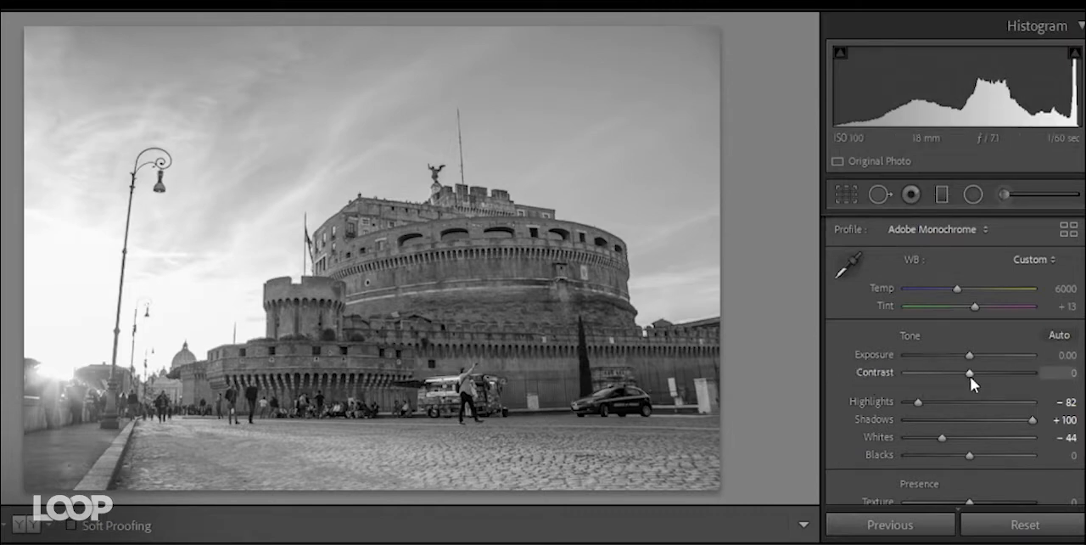
- Set Contrast to +24, Texture to +24, Clarity to +20 and Dehaze to +41
mouse_move(970, 376)
mouse_down()
mouse_move(995, 375)
mouse_move(985, 374)
mouse_up()
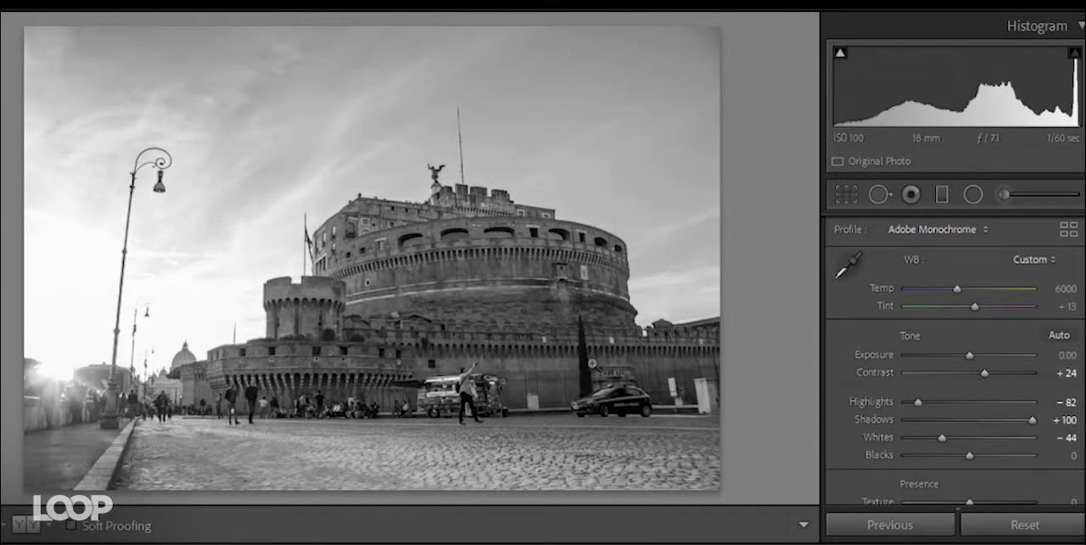
scroll(865, 350, down, 2)
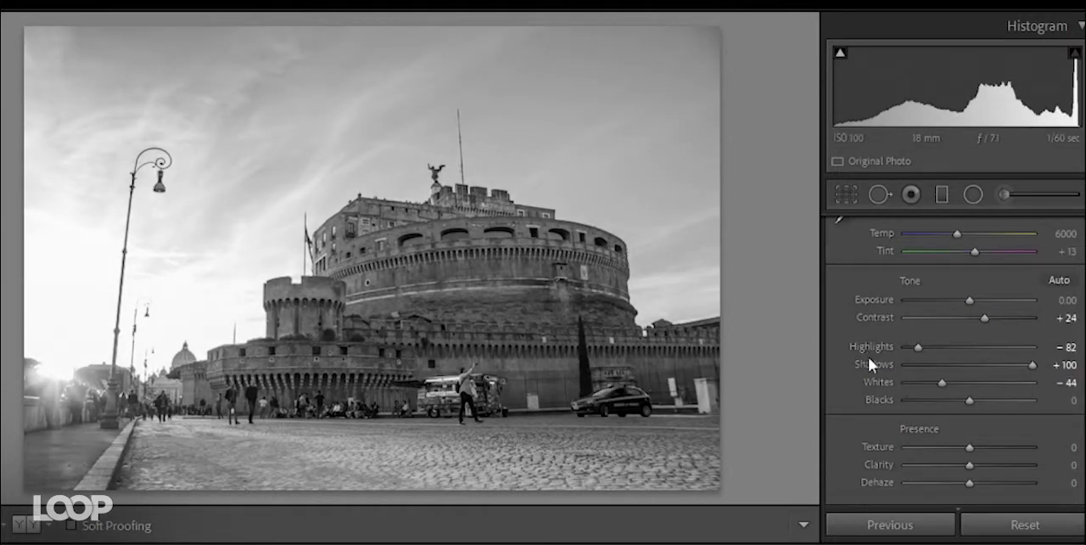
mouse_move(979, 446)
mouse_down()
mouse_move(973, 464)
mouse_move(983, 465)
mouse_up()
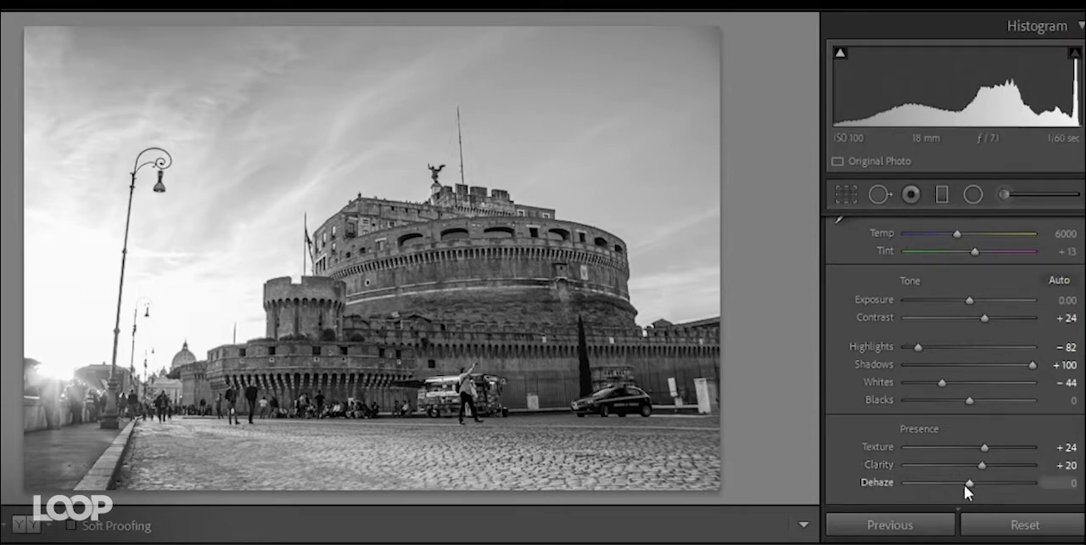
drag(964, 484, 995, 489)
- Compare the photo before and after the edits, and reduce Shadows to +56
click(26, 524)
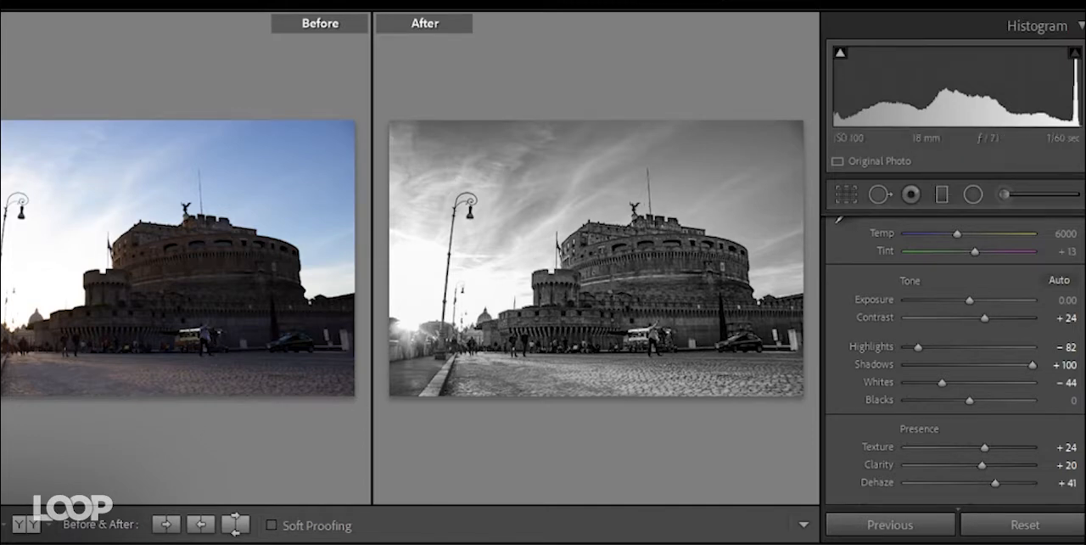
key(y)
scroll(851, 348, down, 5)
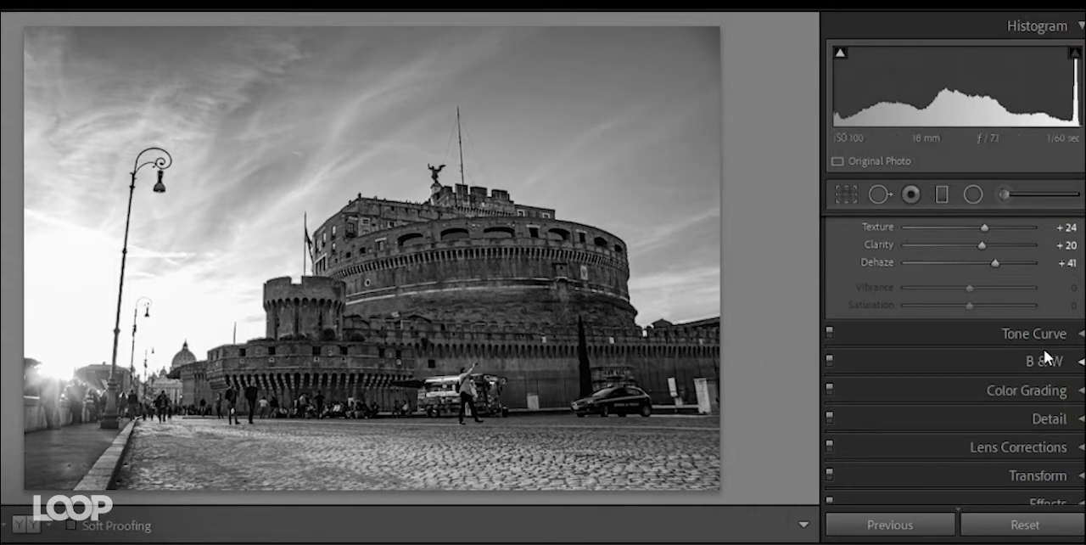
scroll(1027, 356, up, 5)
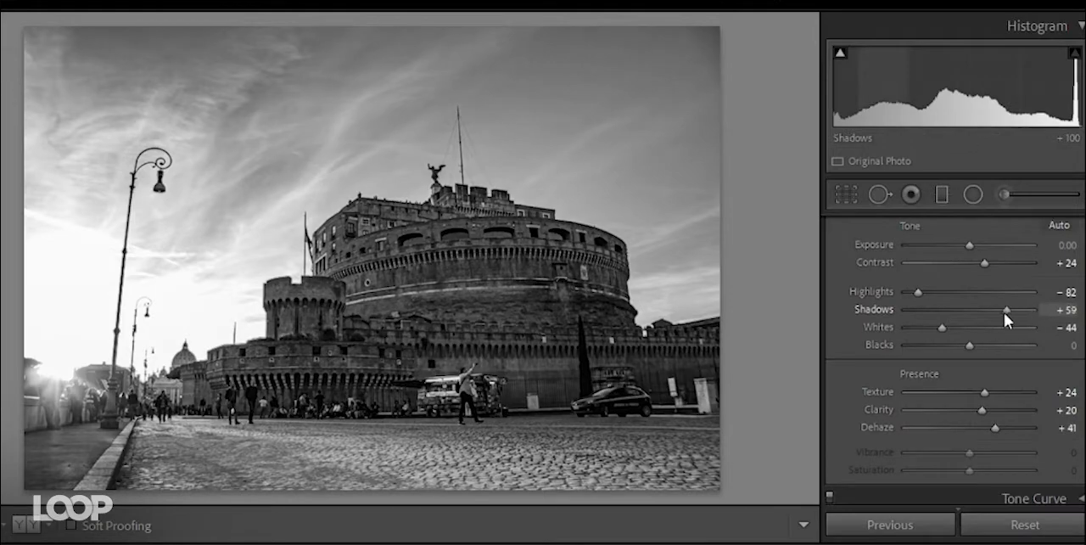
drag(1006, 312, 1003, 312)
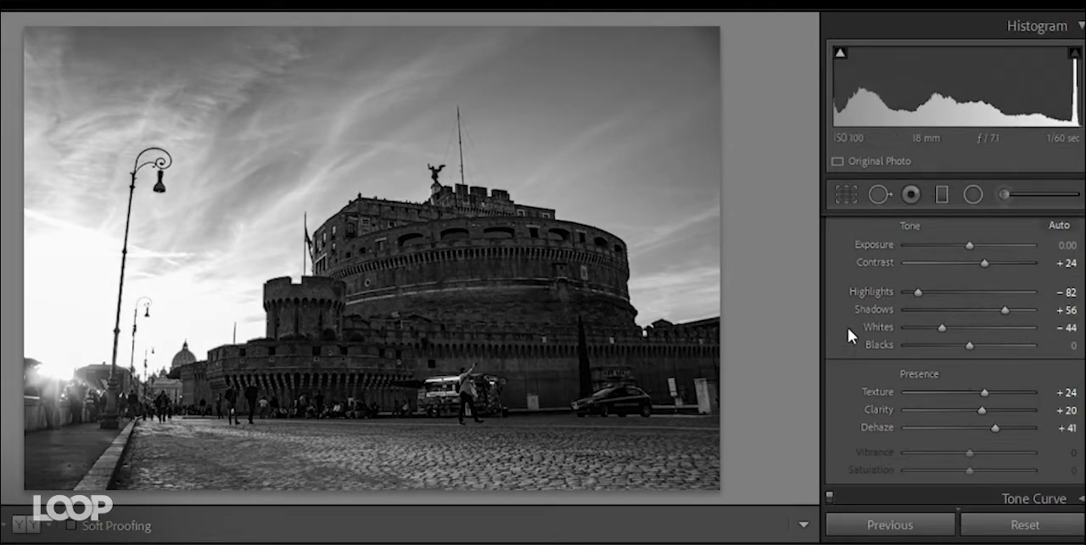
- Add a shadow point at 66 on the point tone curve and lift the black point to output 26
scroll(847, 326, down, 3)
click(1074, 341)
click(946, 260)
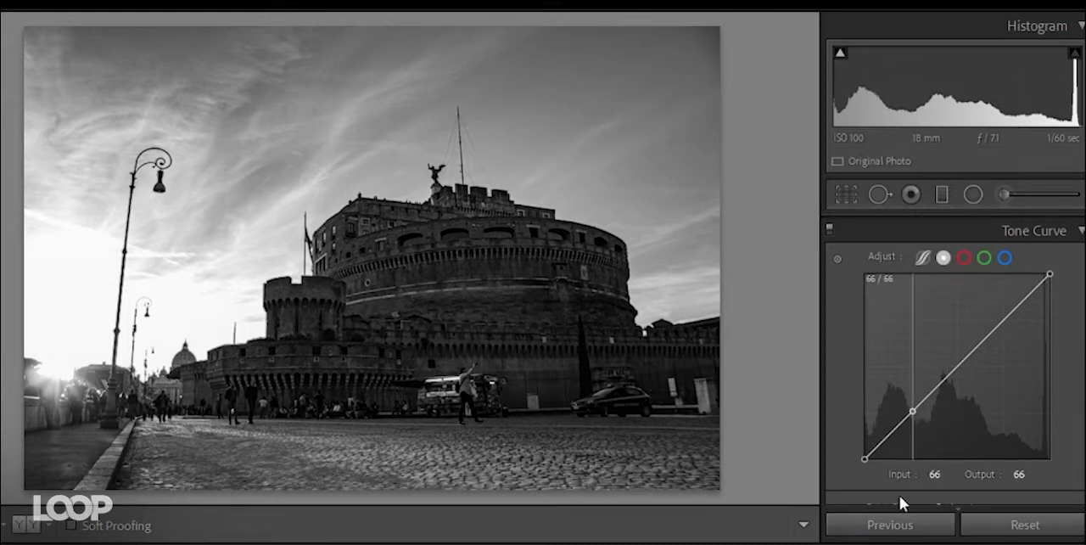
click(912, 411)
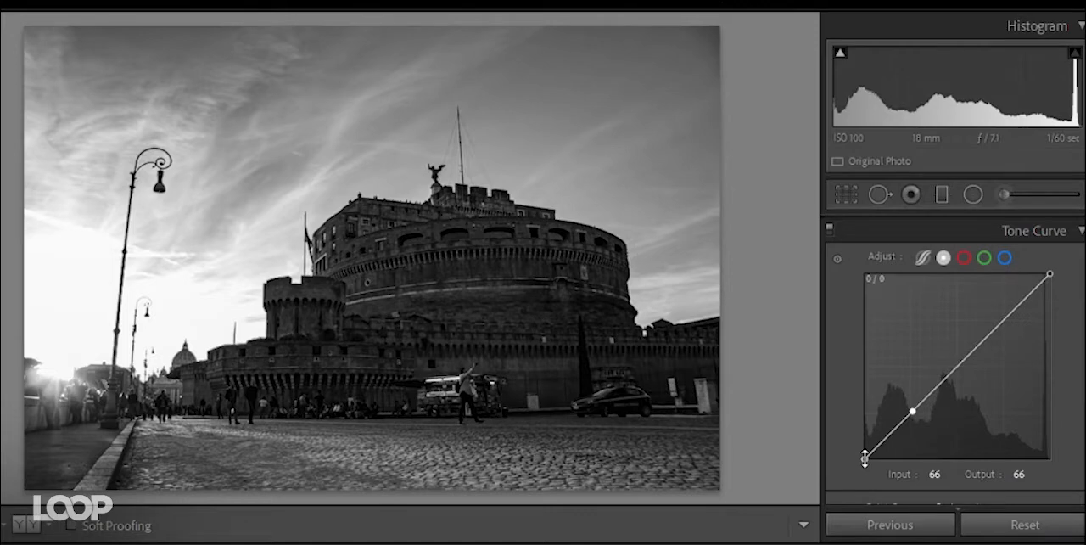
drag(864, 457, 864, 422)
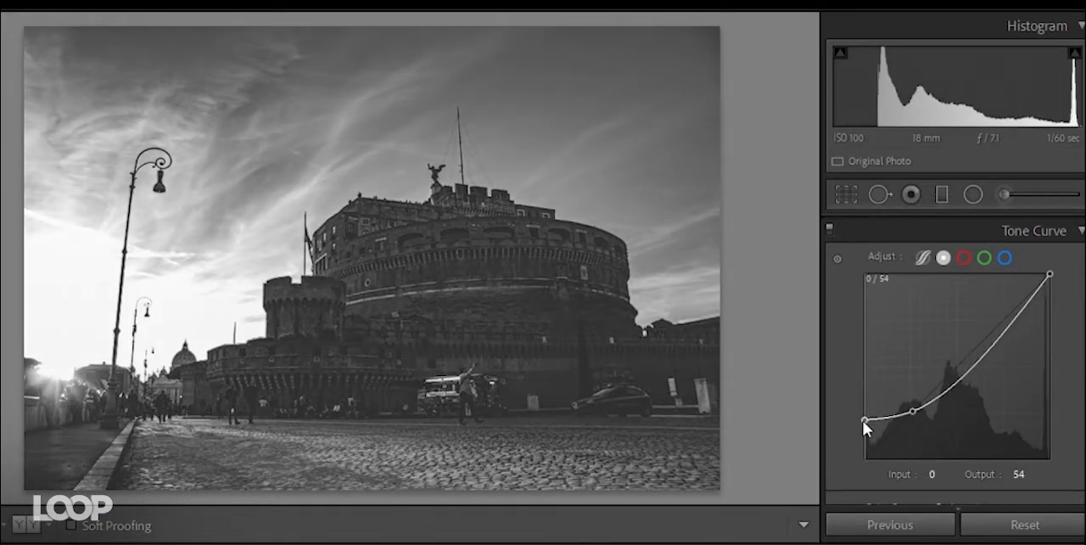
drag(864, 422, 861, 396)
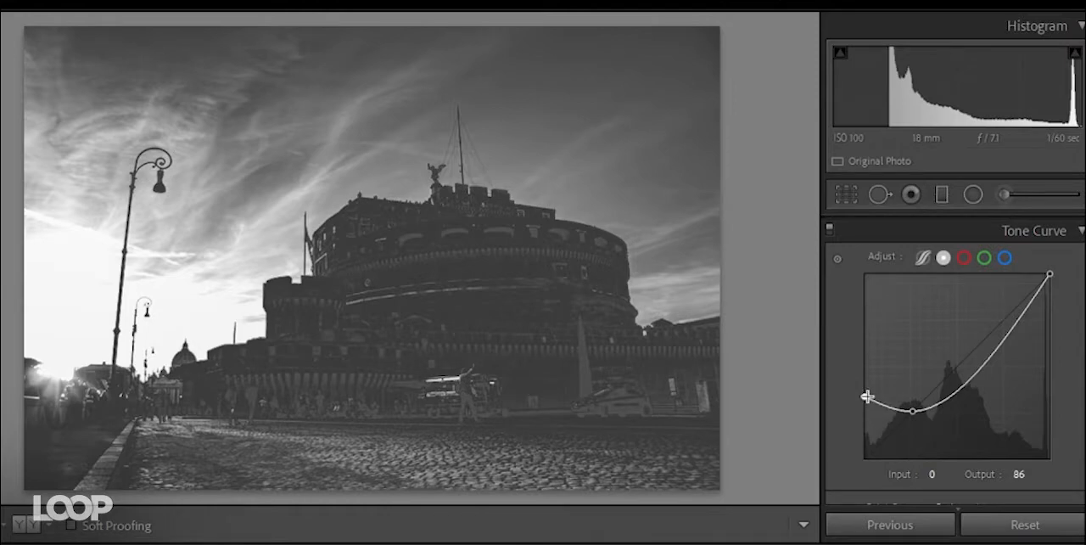
drag(865, 396, 847, 440)
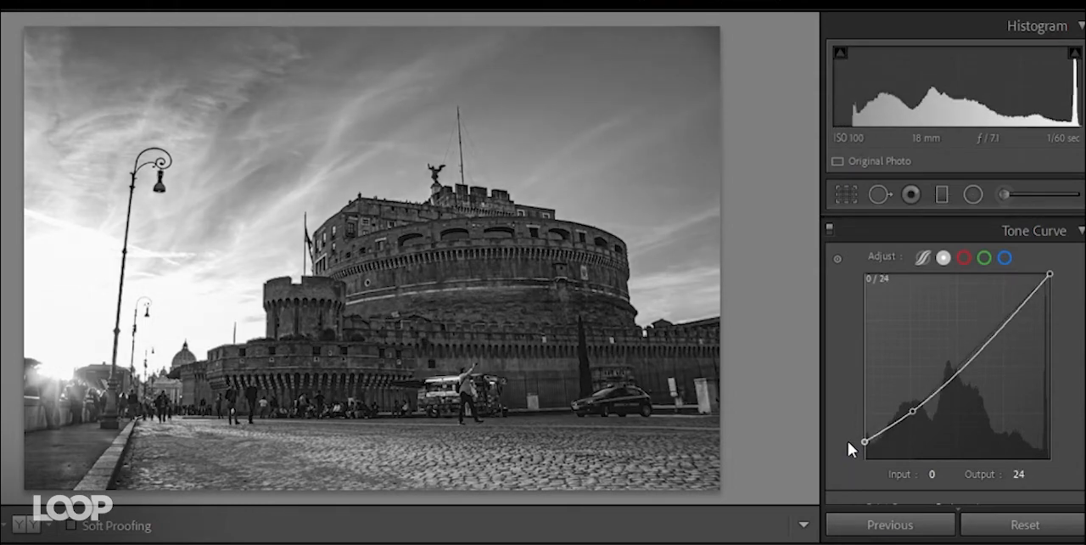
- Add midtone and highlight points to the tone curve and lower the white point to output 213
click(963, 367)
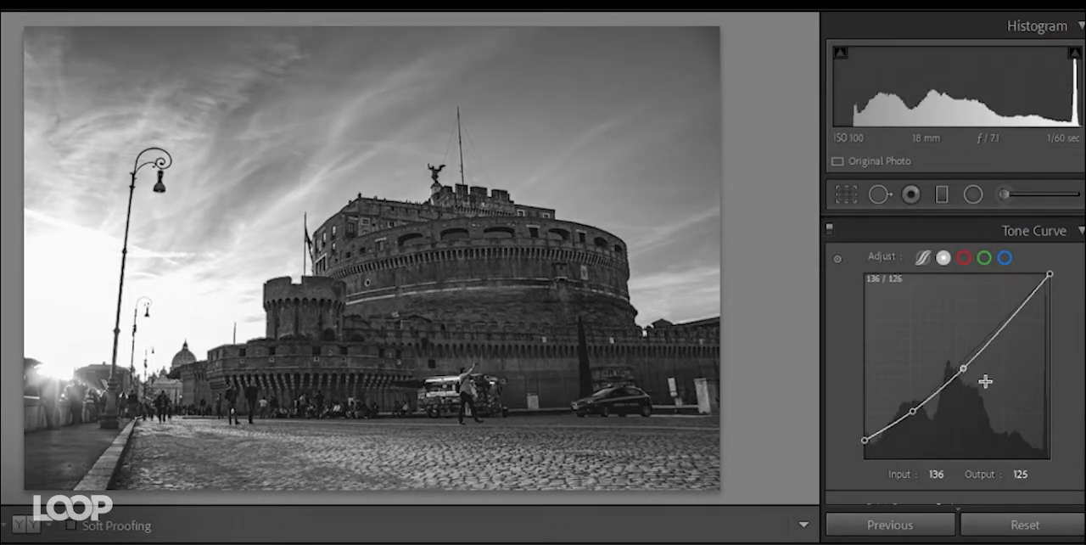
click(1006, 325)
drag(1050, 274, 1057, 297)
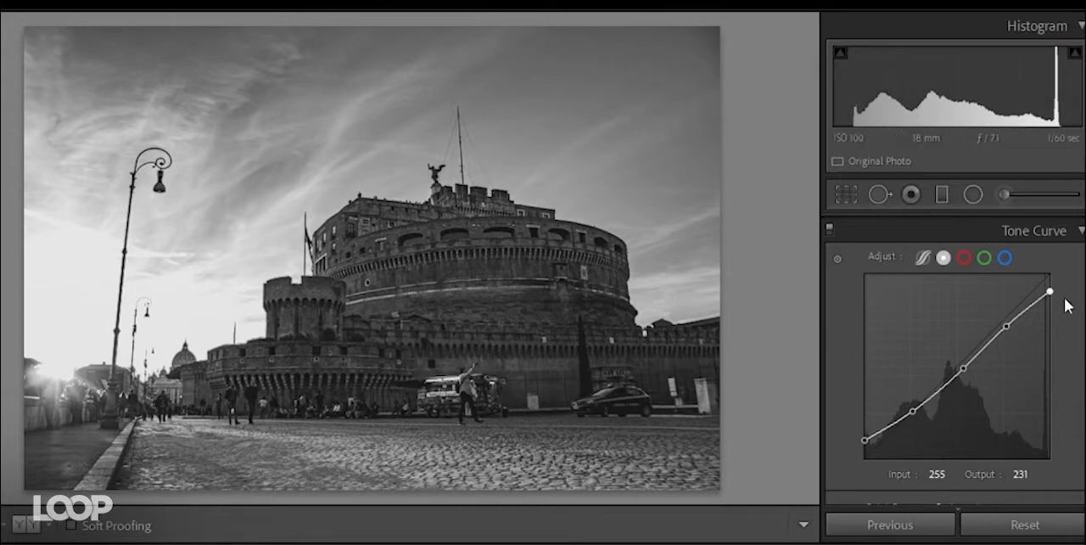
drag(1050, 292, 1059, 311)
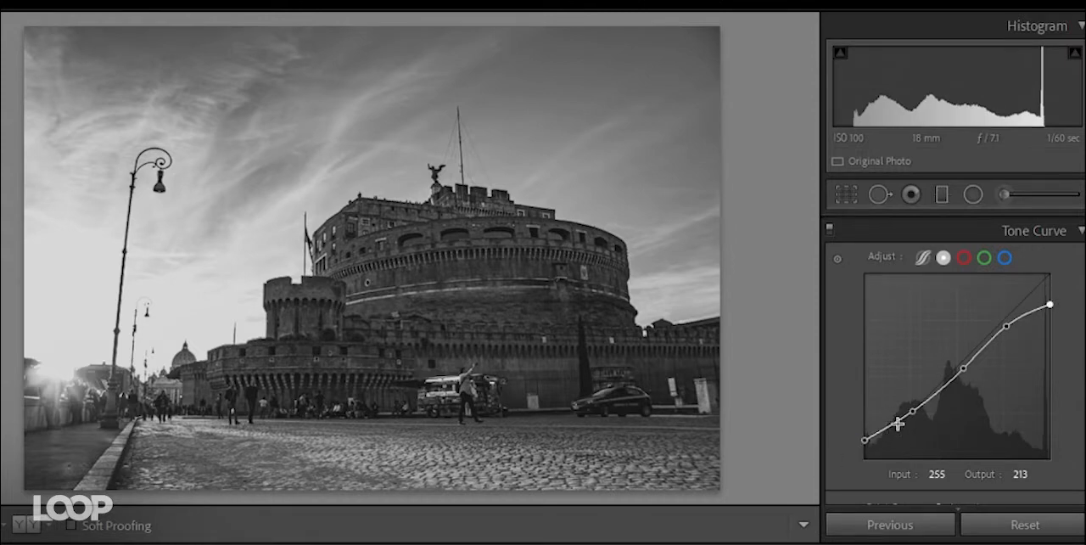
- Lower the curve's shadow point, set the black point output to 13 and white point output to 237, and slightly raise the highlight point
drag(912, 411, 862, 451)
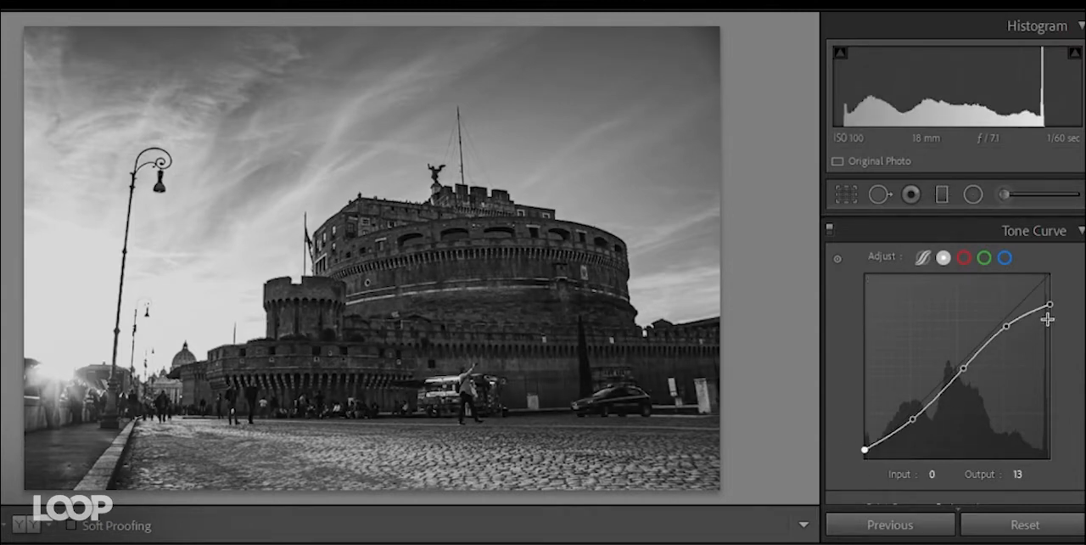
drag(1050, 306, 1054, 287)
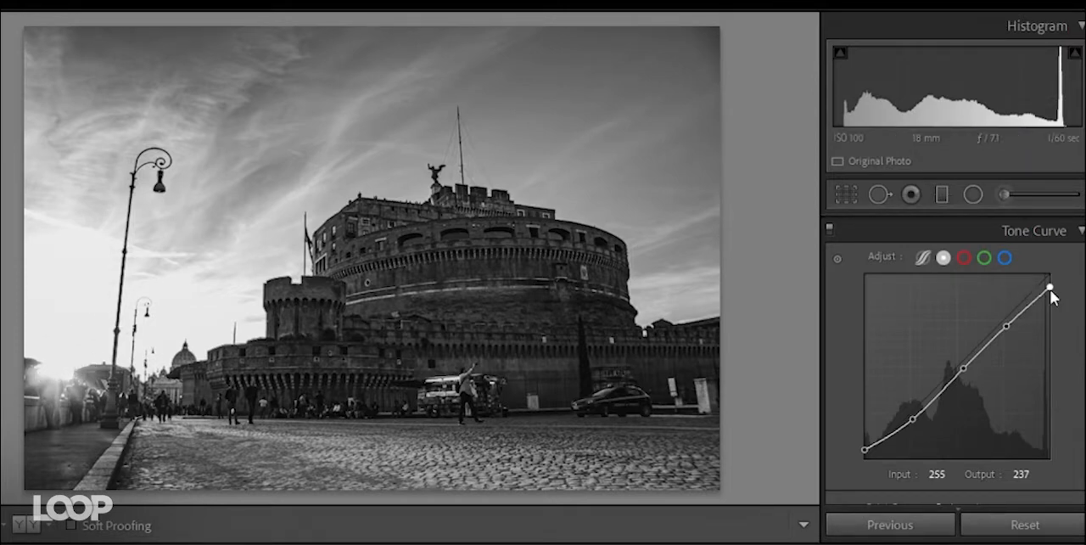
drag(1007, 327, 1008, 321)
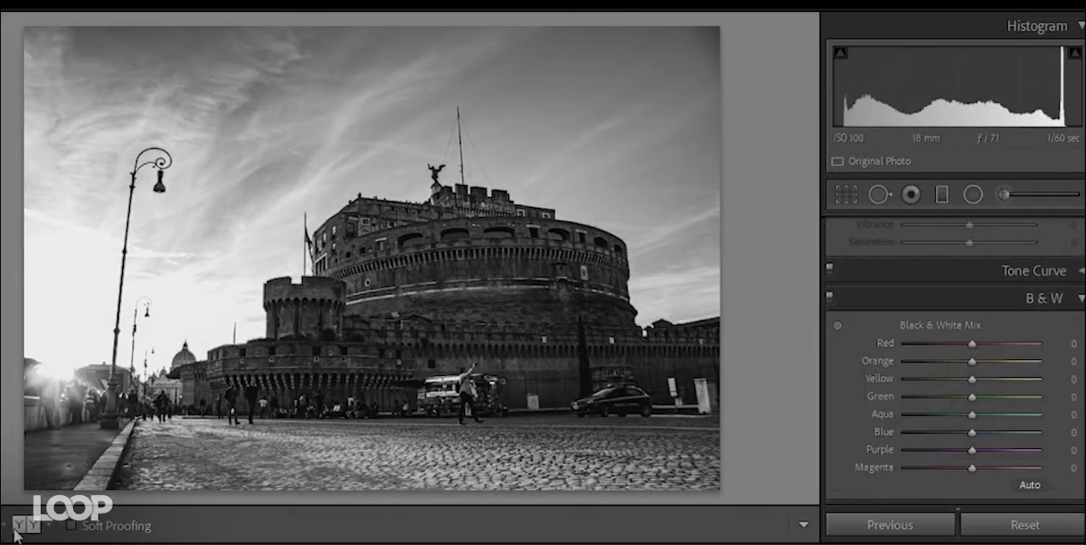
- With before and after shown side by side, set Blue to -55 and slightly raise Orange in the Black & White Mix
click(15, 531)
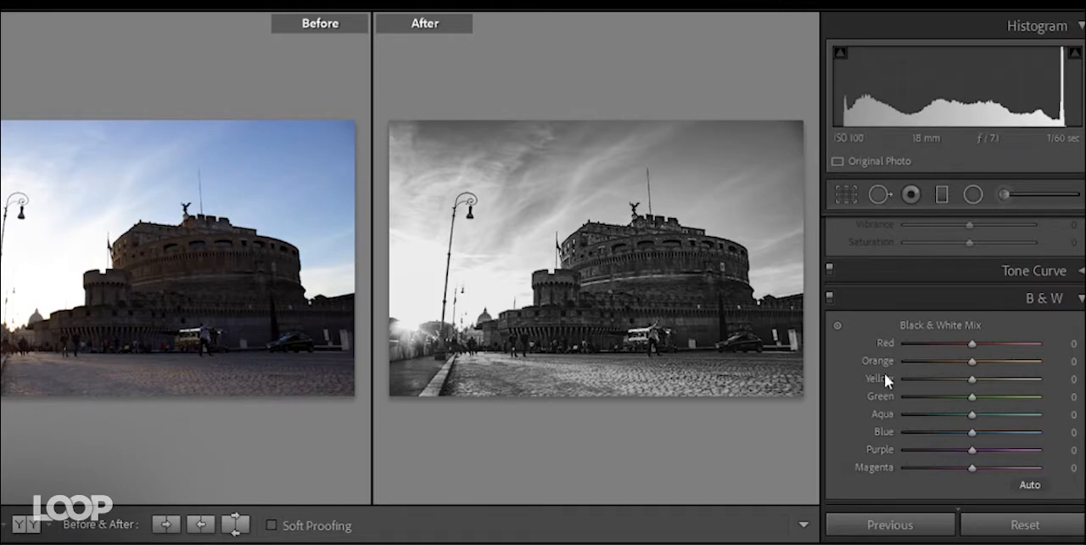
click(838, 328)
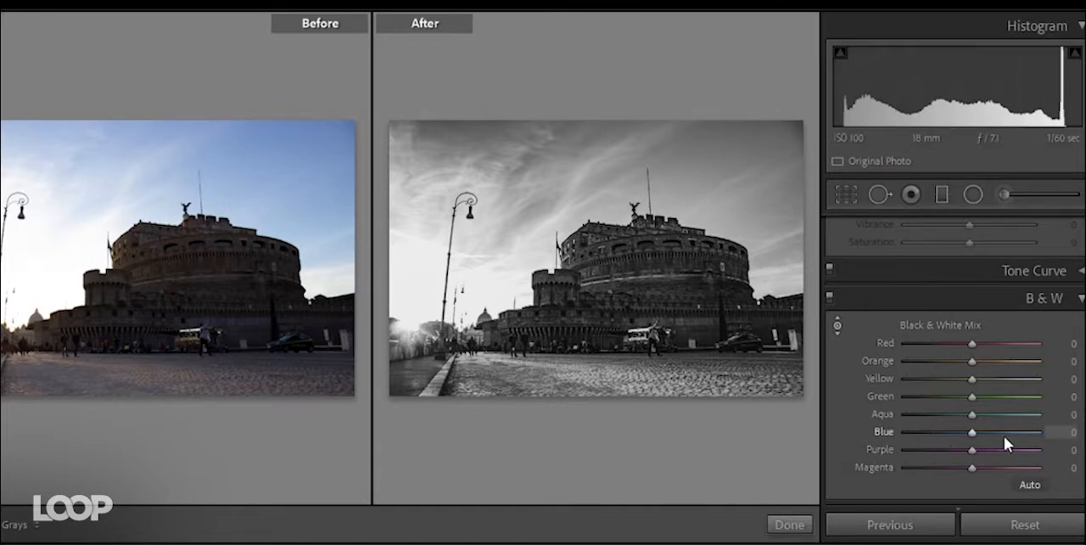
click(837, 325)
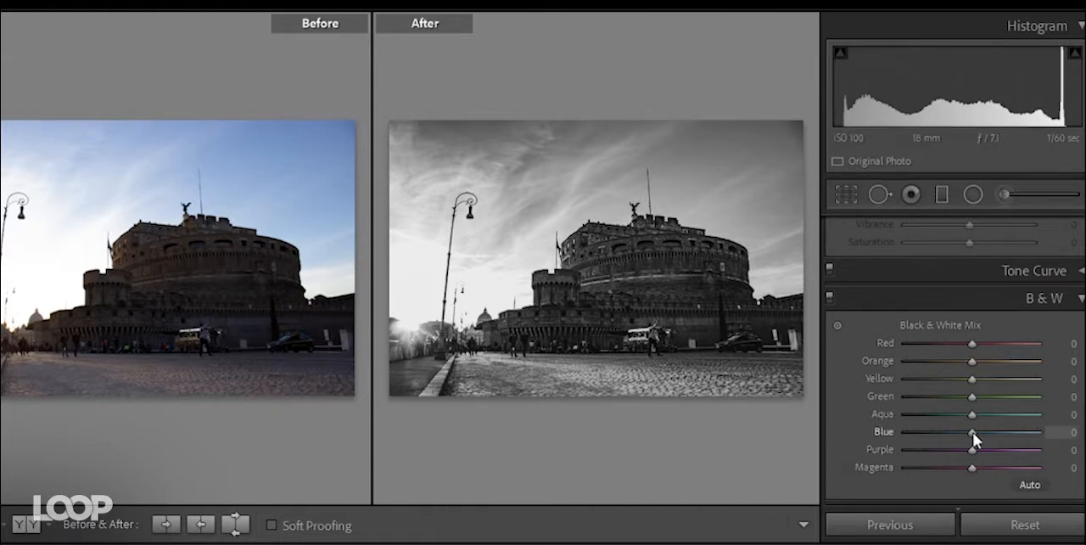
drag(971, 432, 925, 430)
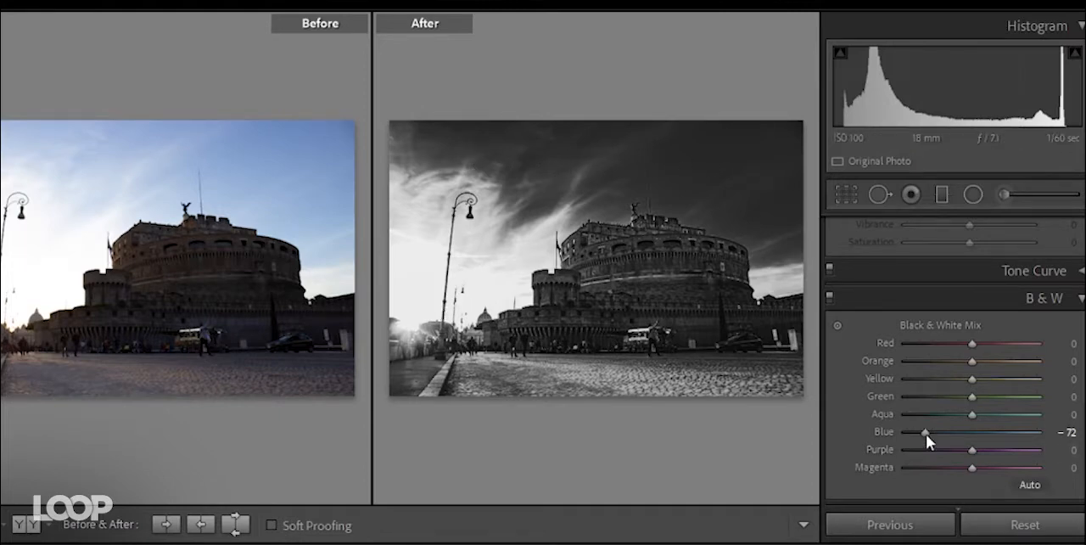
mouse_move(925, 432)
mouse_down()
mouse_move(981, 431)
mouse_move(914, 426)
mouse_move(935, 431)
mouse_up()
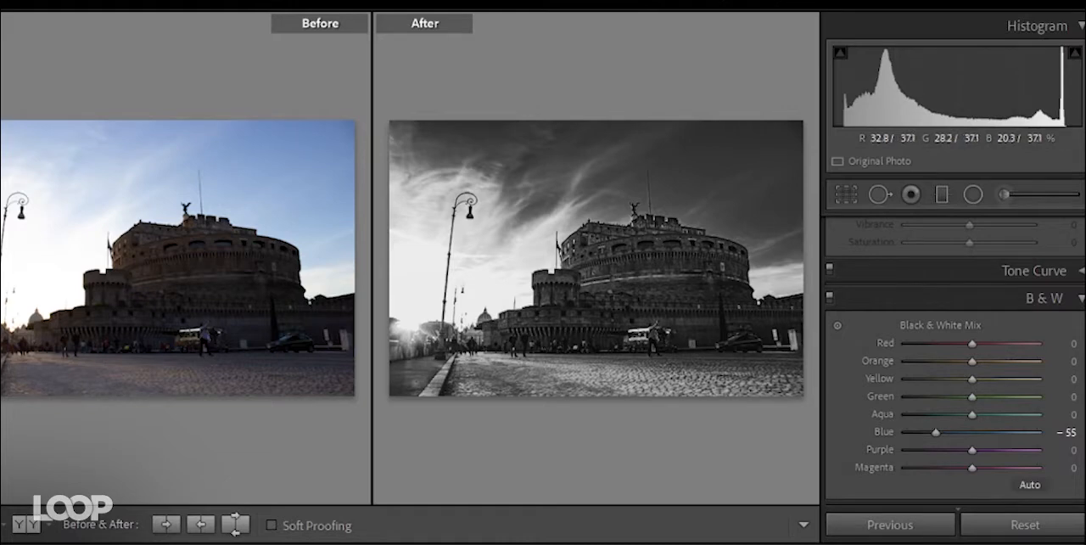
mouse_move(973, 366)
mouse_down()
mouse_move(982, 364)
mouse_move(943, 361)
mouse_move(1032, 363)
mouse_move(956, 364)
mouse_move(991, 365)
mouse_up()
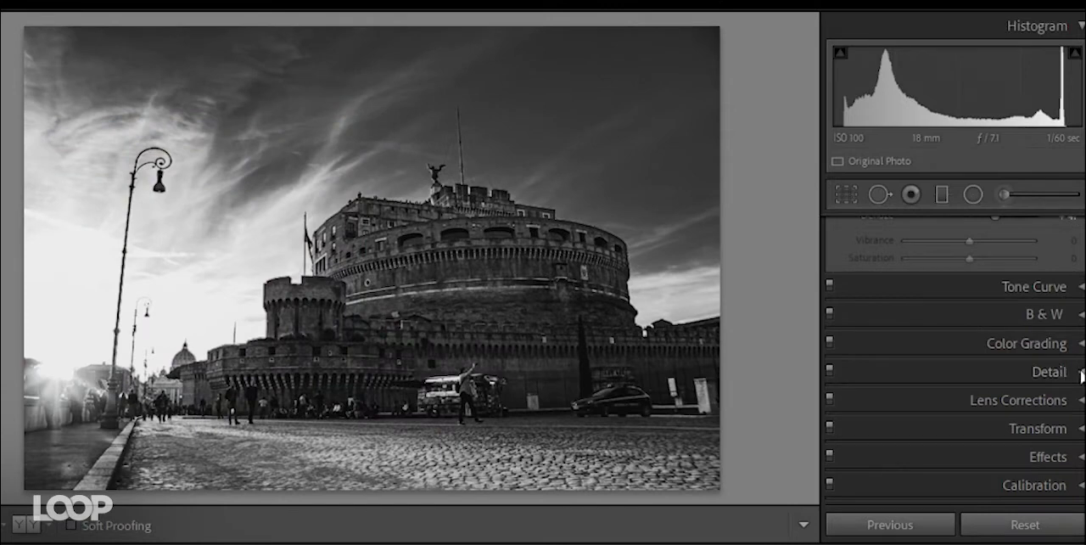
- Set the sharpening Amount to 62 and Masking to 11, and the Luminance noise reduction to 15
click(1079, 373)
drag(941, 443, 959, 443)
drag(906, 496, 917, 497)
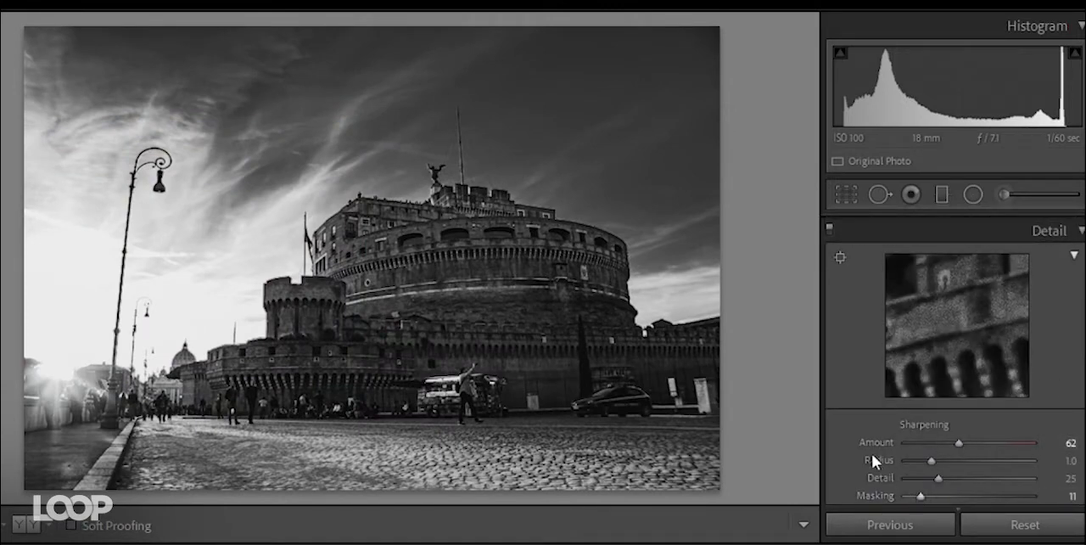
scroll(866, 410, down, 3)
drag(904, 400, 927, 399)
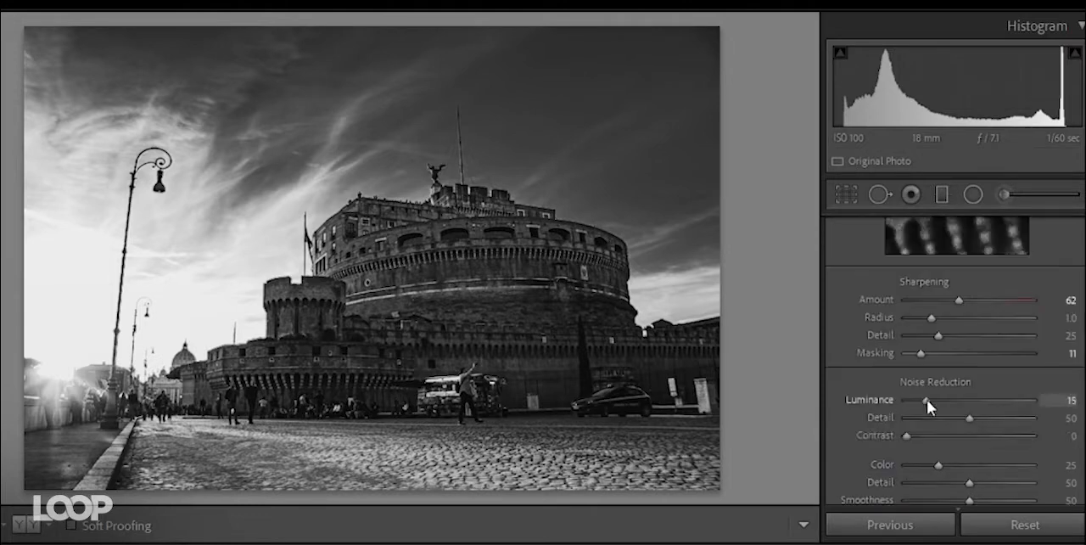
- Set the Luminance noise reduction to 39 and the Color noise reduction to 41, and collapse the Detail settings
drag(938, 464, 957, 464)
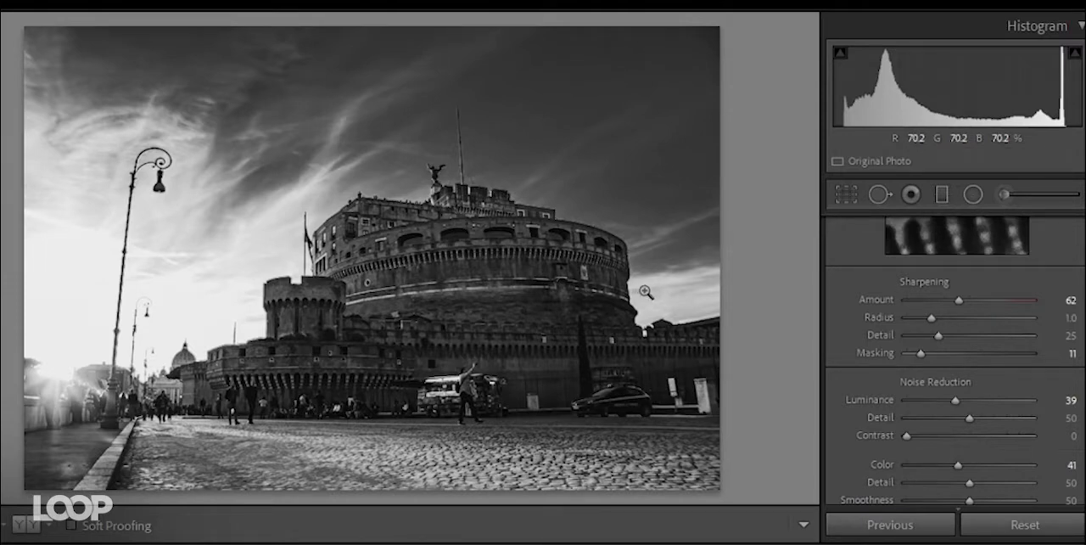
scroll(863, 378, up, 3)
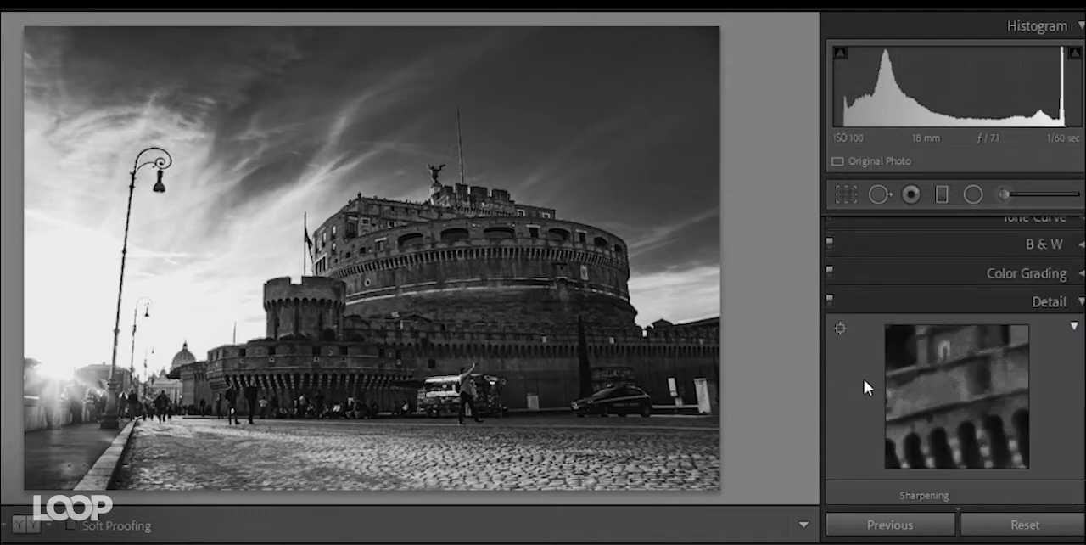
click(1081, 306)
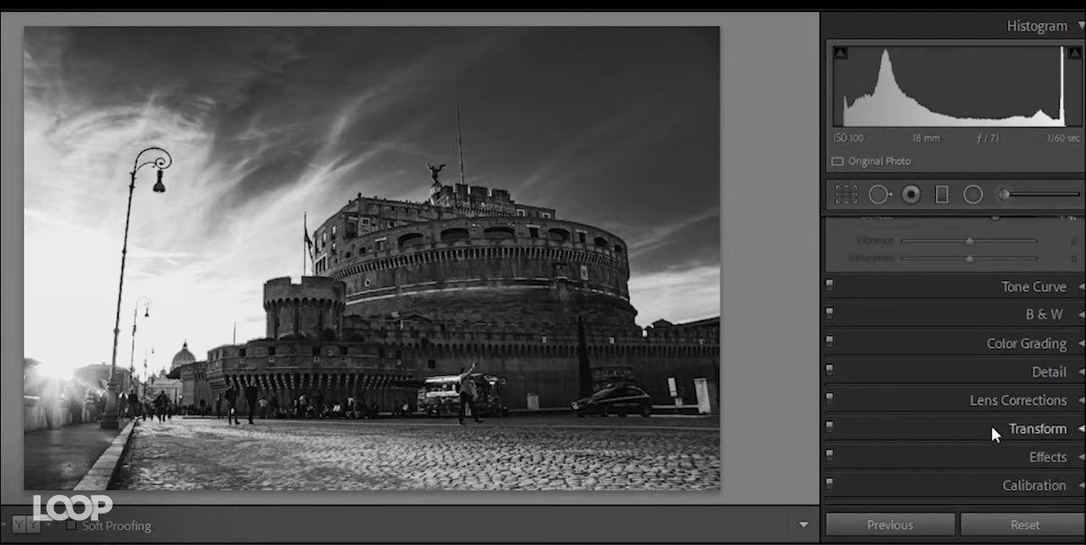
- Try a Grain Amount of 54 in the Effects settings and return it to 0
click(976, 453)
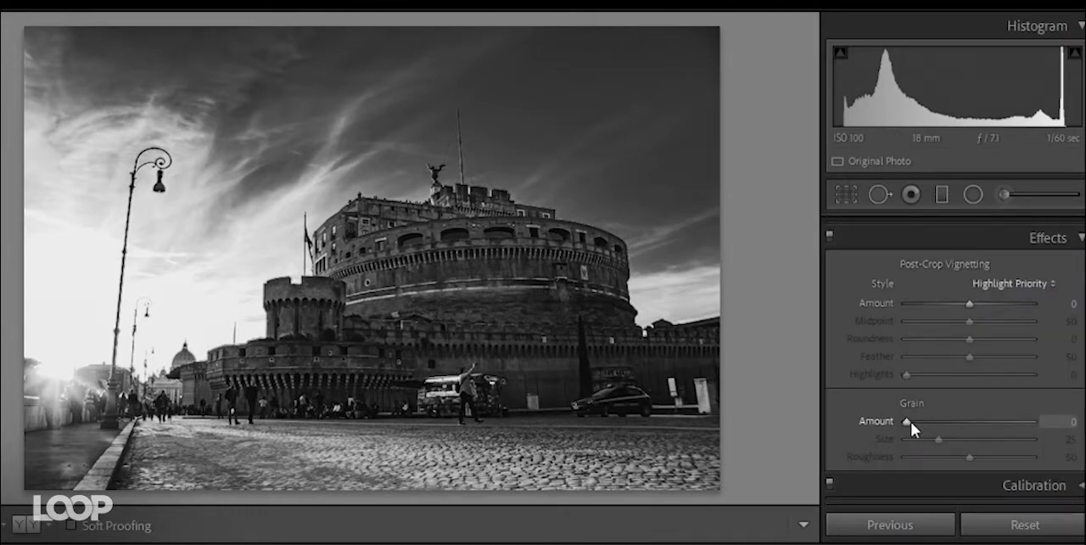
drag(910, 421, 979, 423)
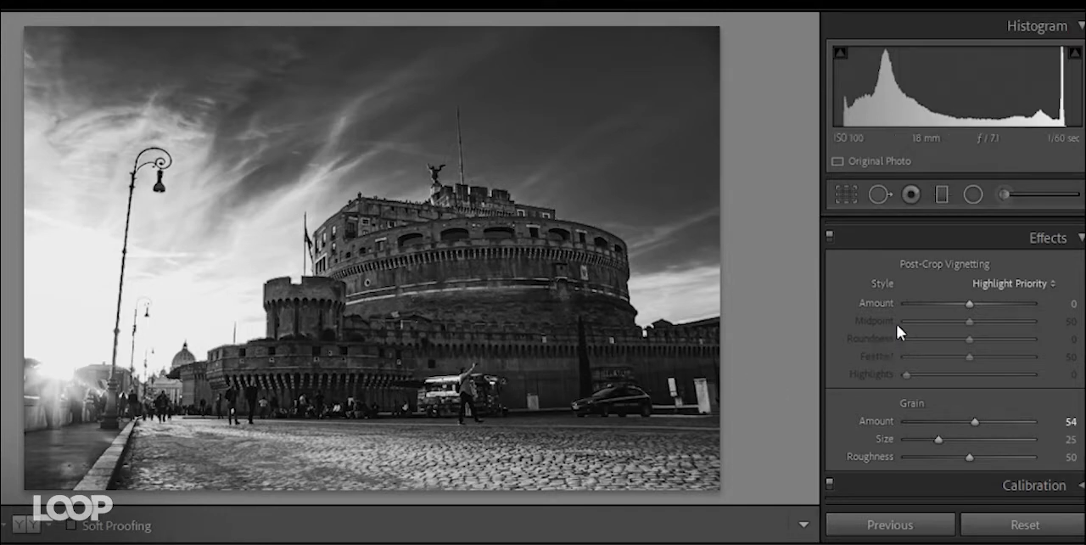
drag(920, 422, 906, 424)
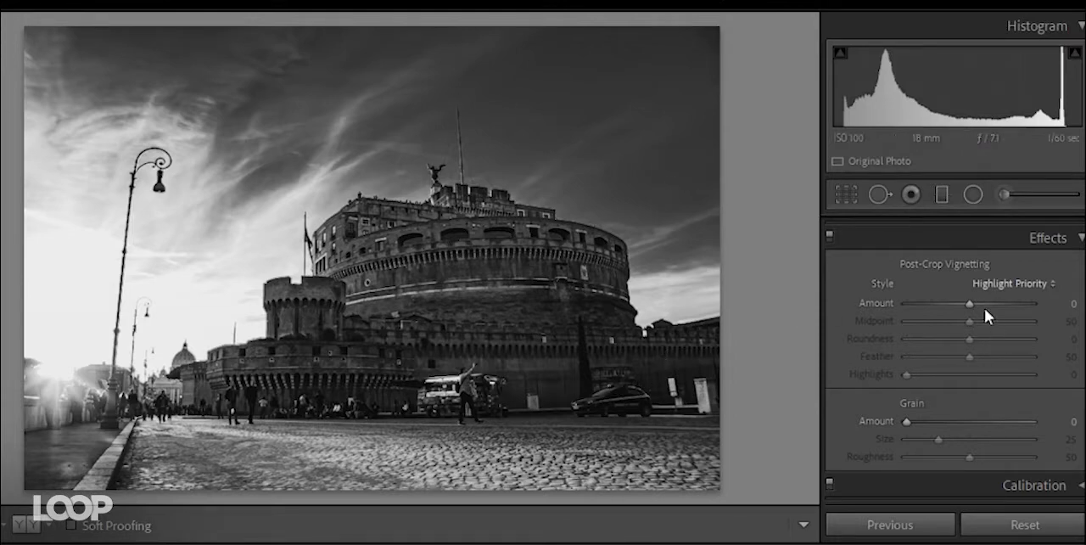
- Add a post-crop vignette with Amount -28 and increased Midpoint and Feather, and apply the Auto Upright perspective correction
drag(968, 303, 954, 307)
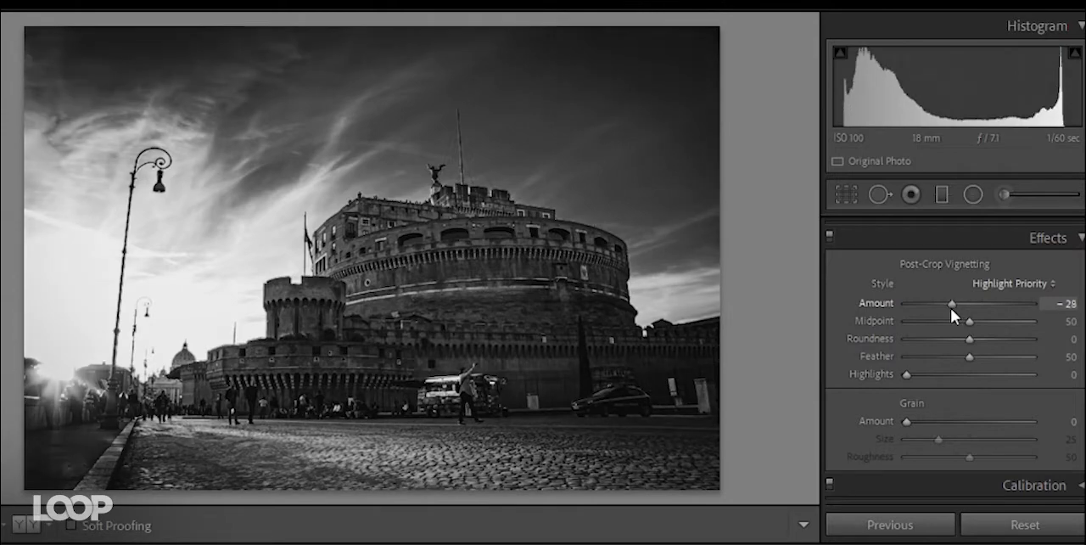
drag(969, 323, 980, 339)
drag(970, 356, 997, 358)
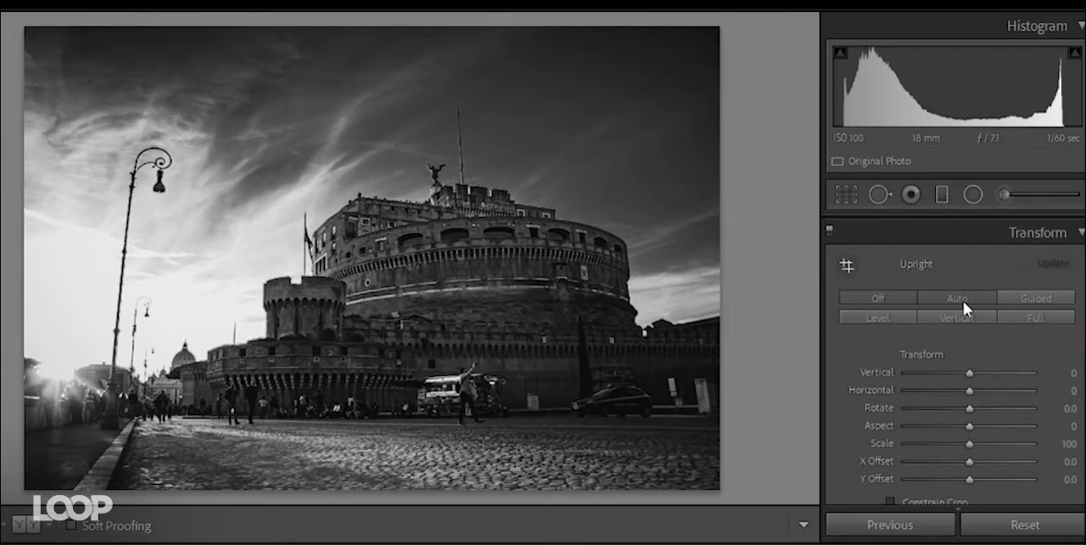
click(962, 300)
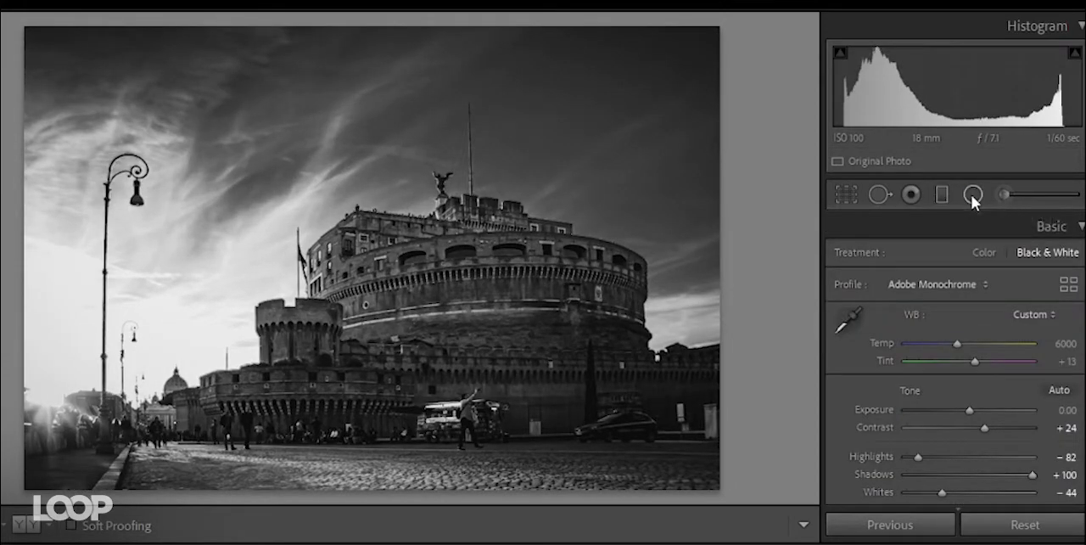
- Place a graduated filter over the cobblestone street, reset and adjust its Exposure, and raise its Contrast and Whites
click(943, 195)
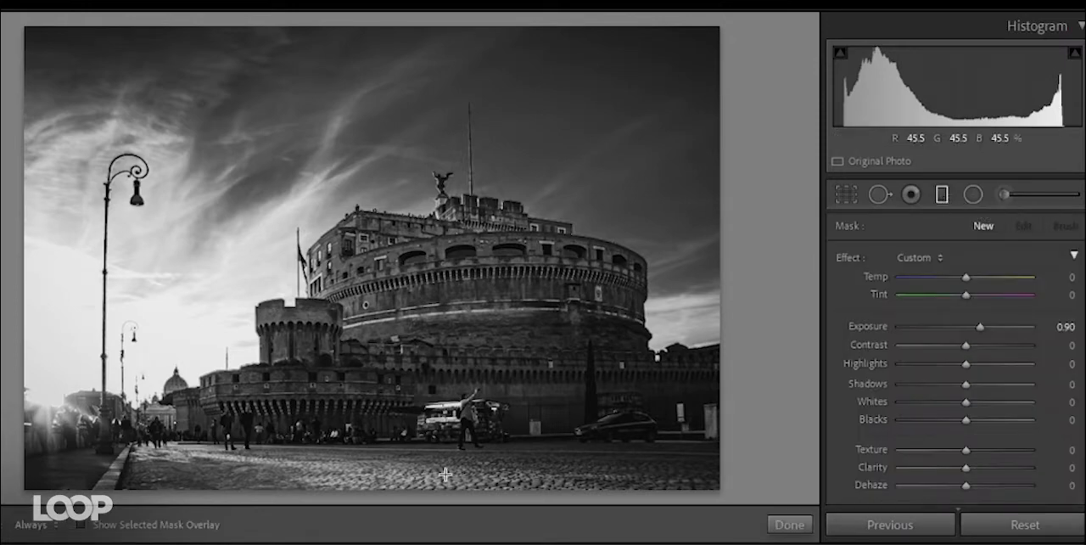
drag(443, 472, 444, 414)
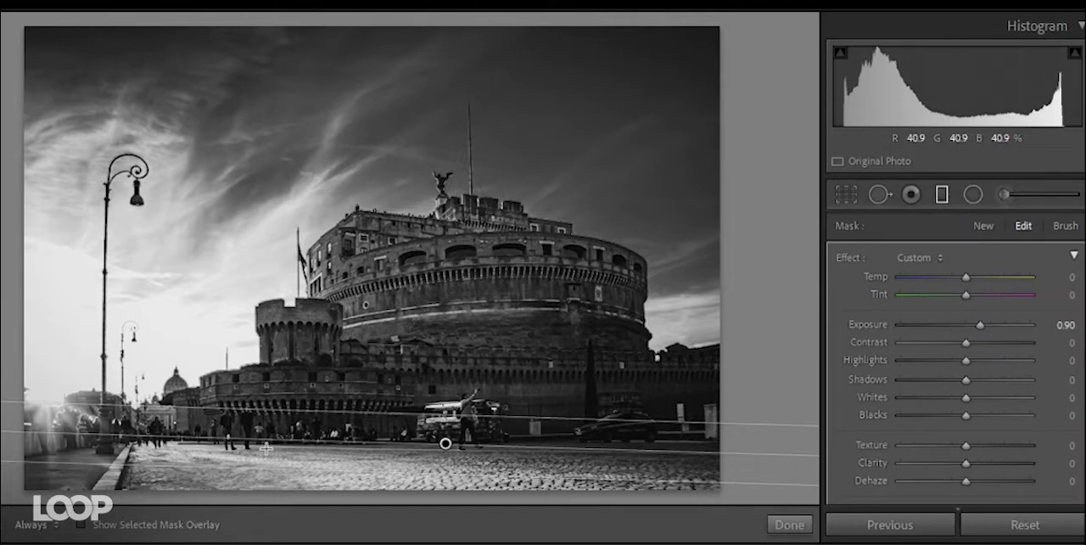
double_click(973, 324)
drag(973, 325, 976, 325)
drag(966, 344, 998, 360)
drag(966, 397, 989, 397)
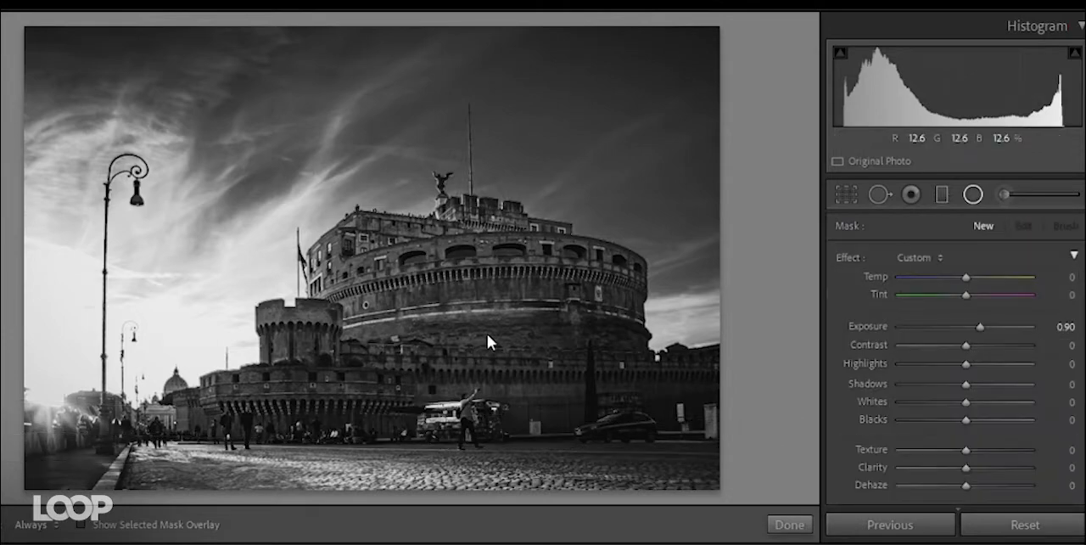
- Place a wide radial filter around the castle with the Invert option enabled
drag(480, 340, 810, 446)
scroll(899, 404, down, 5)
click(912, 416)
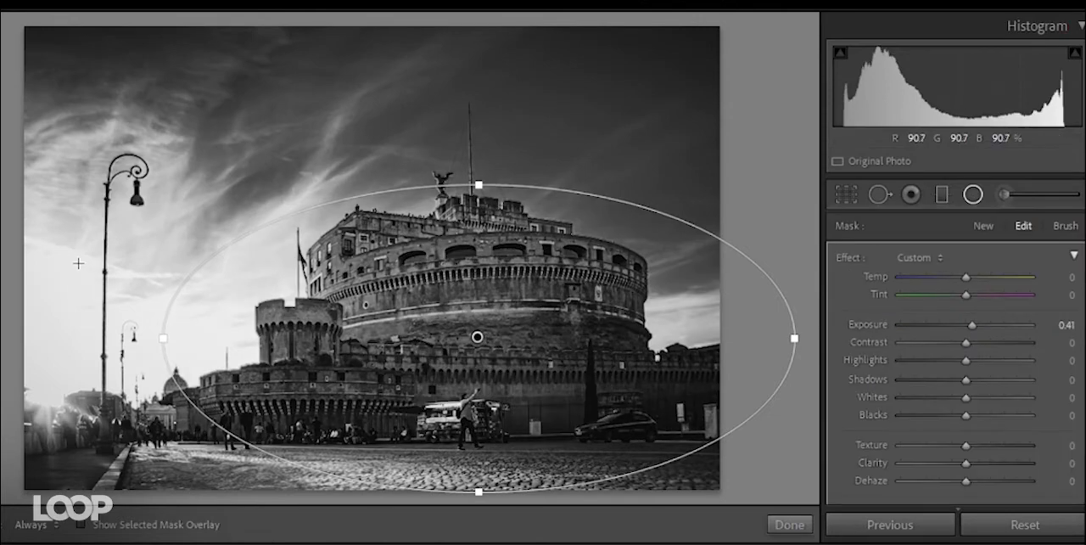
- Place a second, inverted radial filter over the bright sky around the tall lamp post with Exposure -0.41 and Dehaze 36
drag(78, 263, 336, 447)
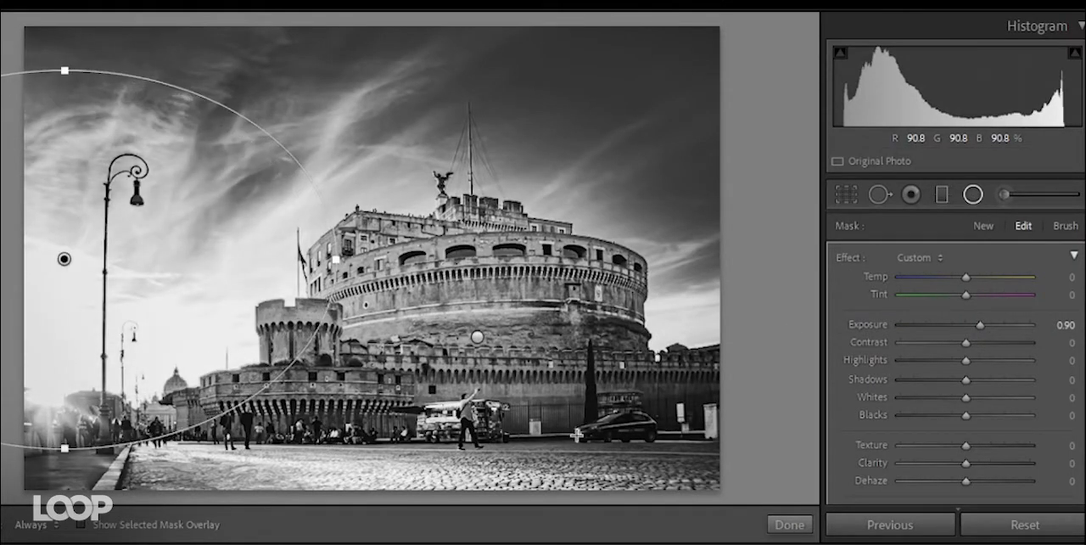
scroll(849, 373, down, 2)
scroll(874, 383, down, 3)
click(918, 495)
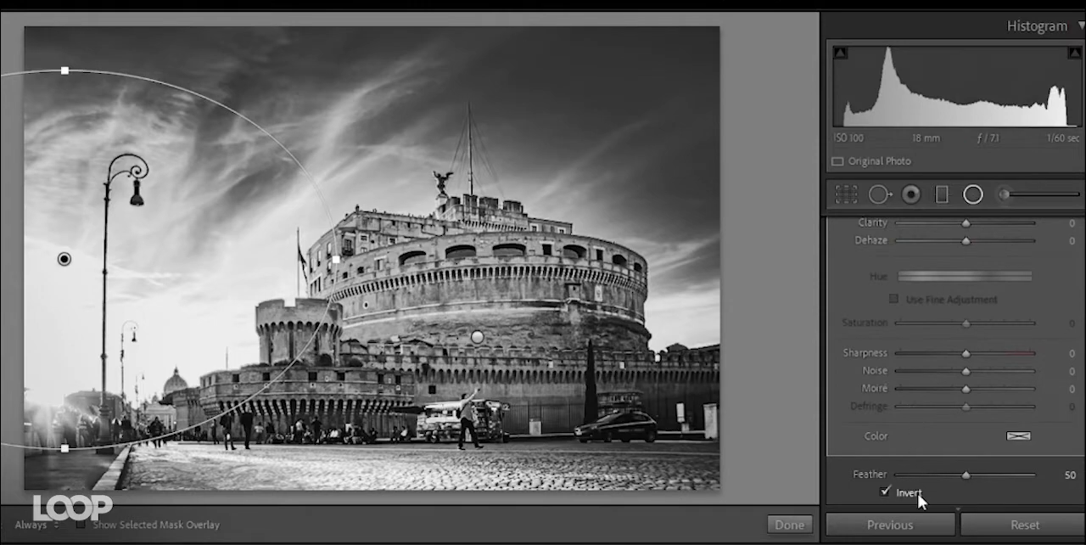
scroll(879, 330, up, 5)
double_click(874, 326)
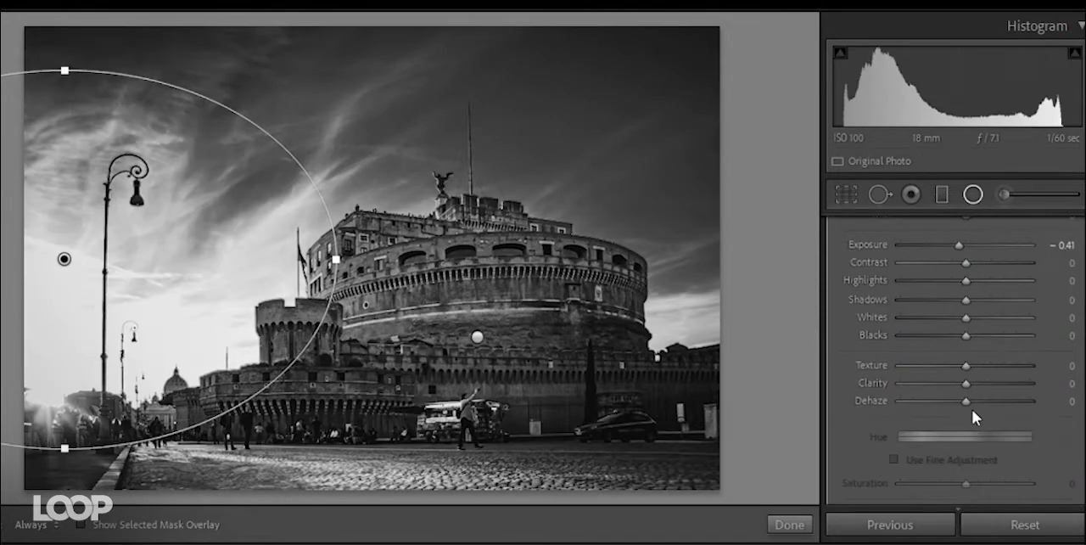
drag(966, 400, 990, 397)
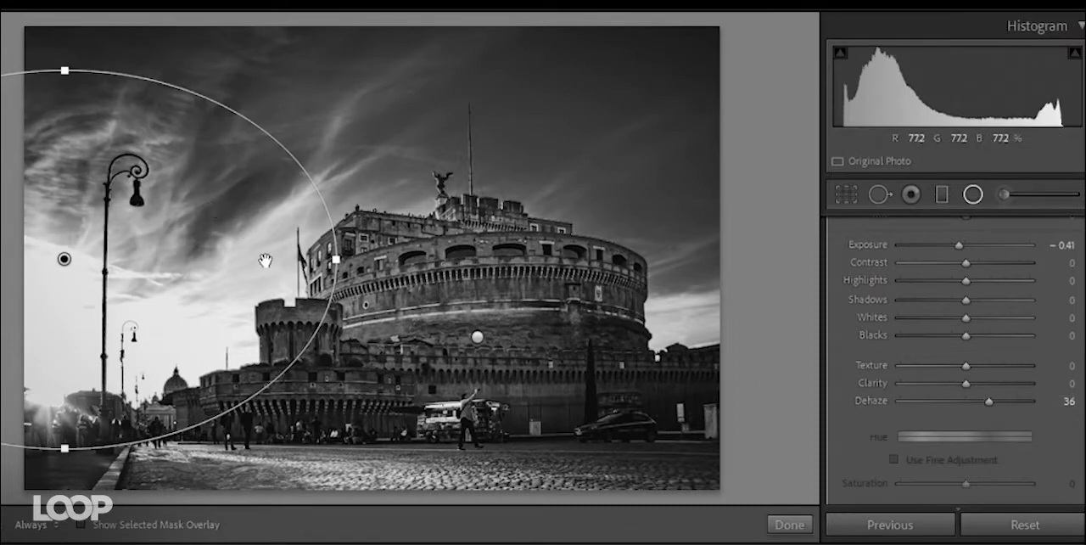
click(973, 195)
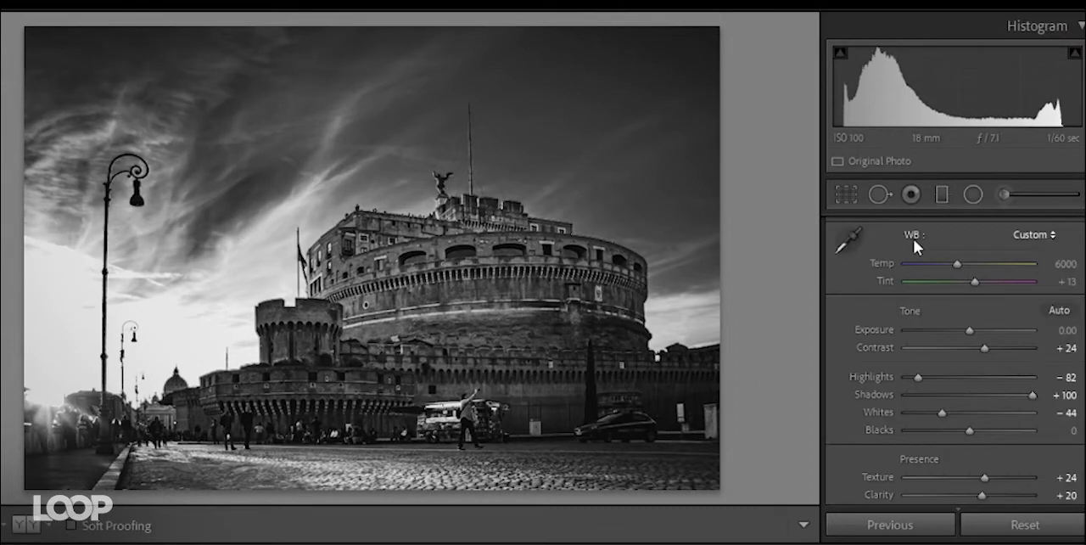
- Compare the original and edited castle photo side by side, and show the filmstrip
scroll(877, 349, up, 2)
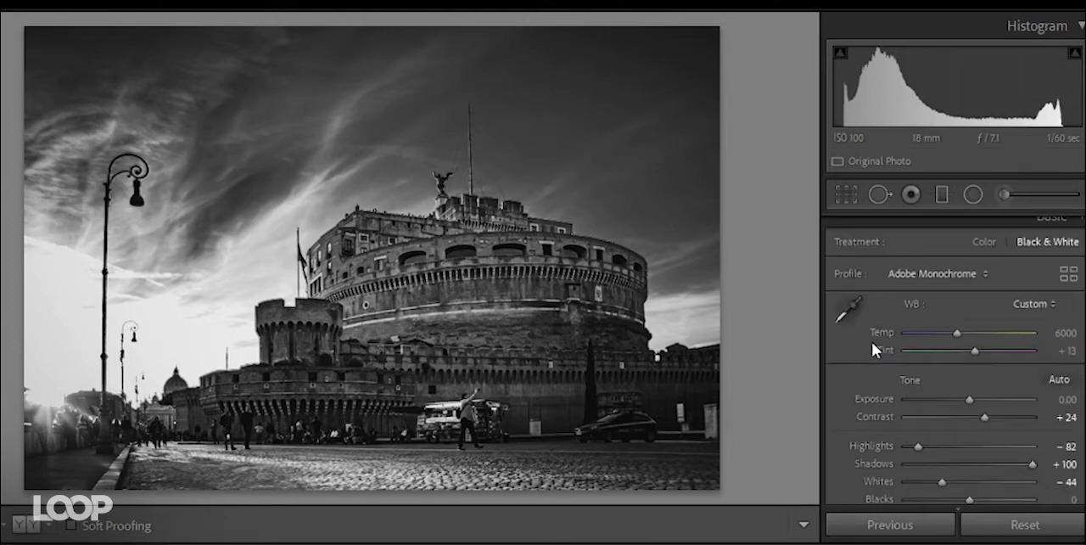
click(26, 524)
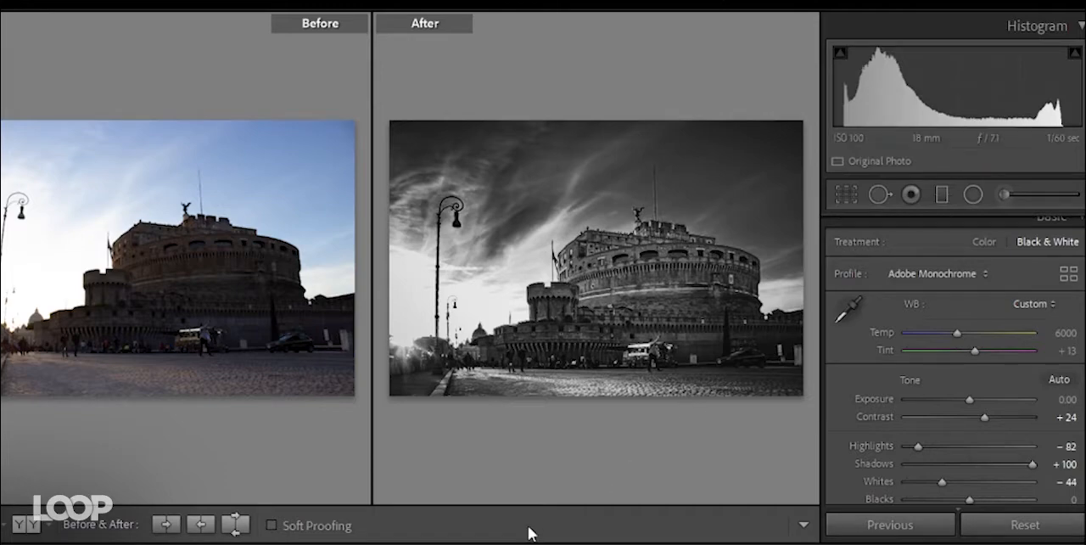
mouse_move(530, 542)
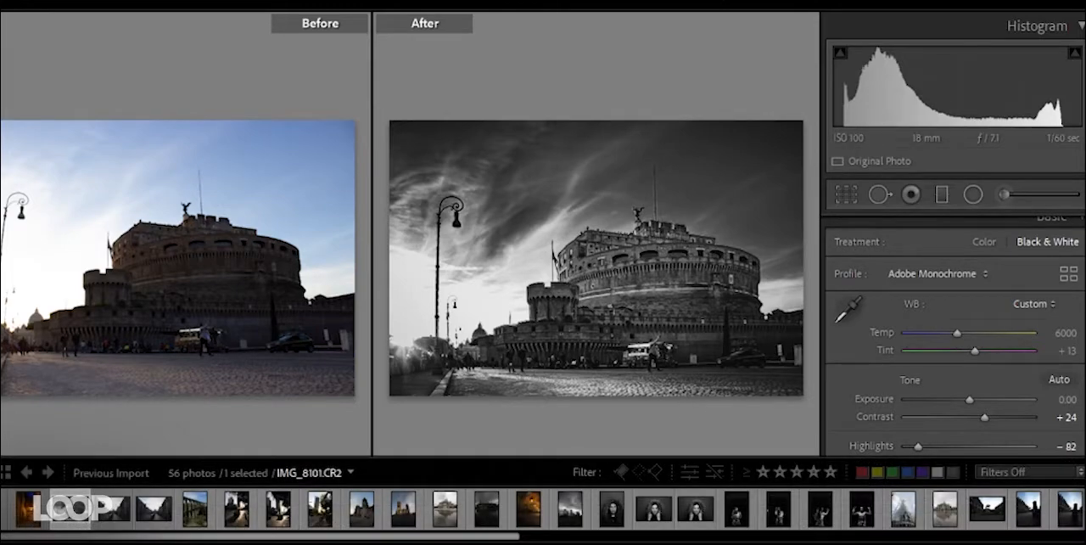
click(530, 541)
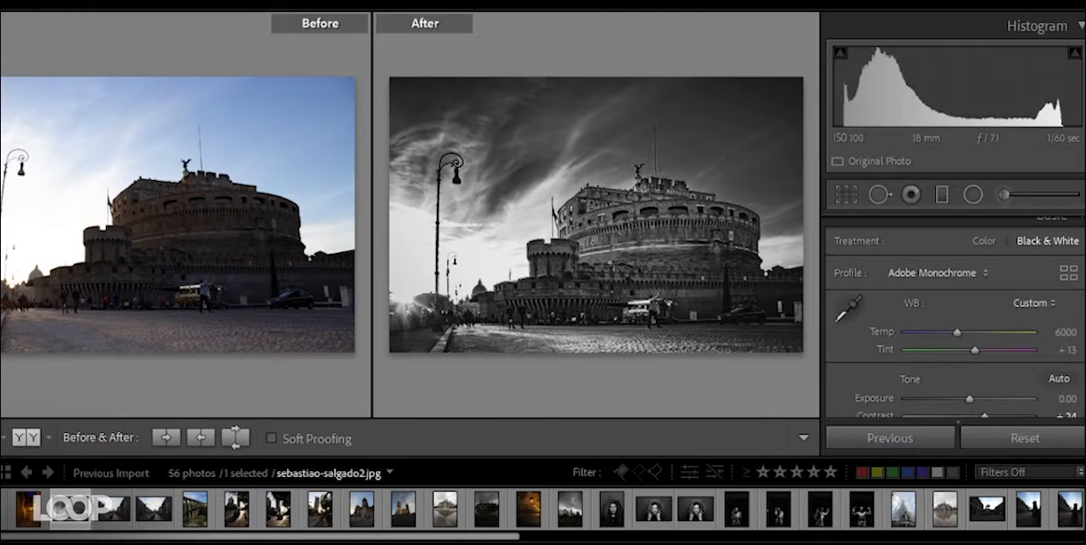
- View the black and white reference photos: the seals and penguins, platon-obama.jpg, and the elderly man with glasses
click(4, 509)
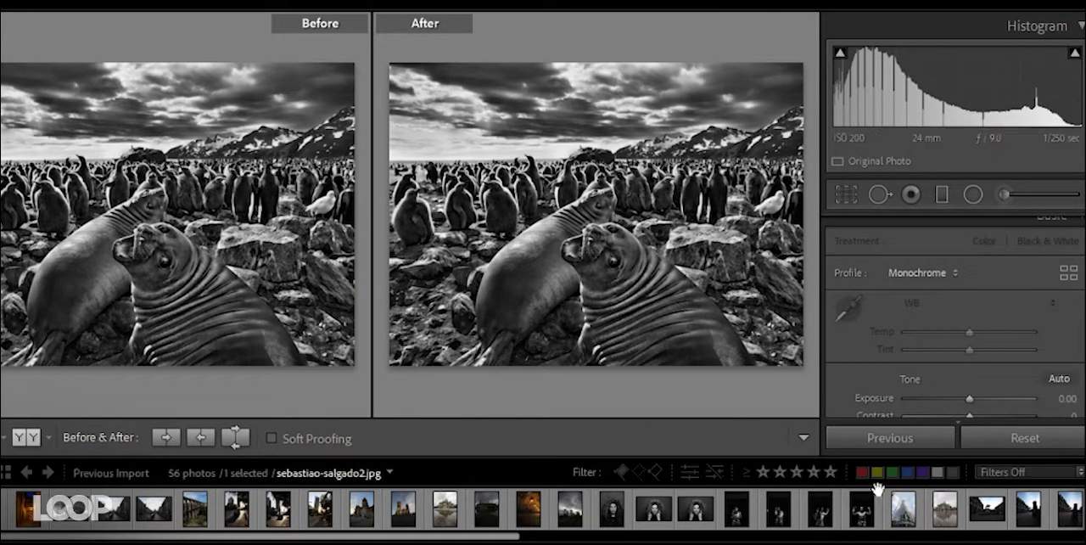
scroll(877, 490, down, 10)
click(999, 512)
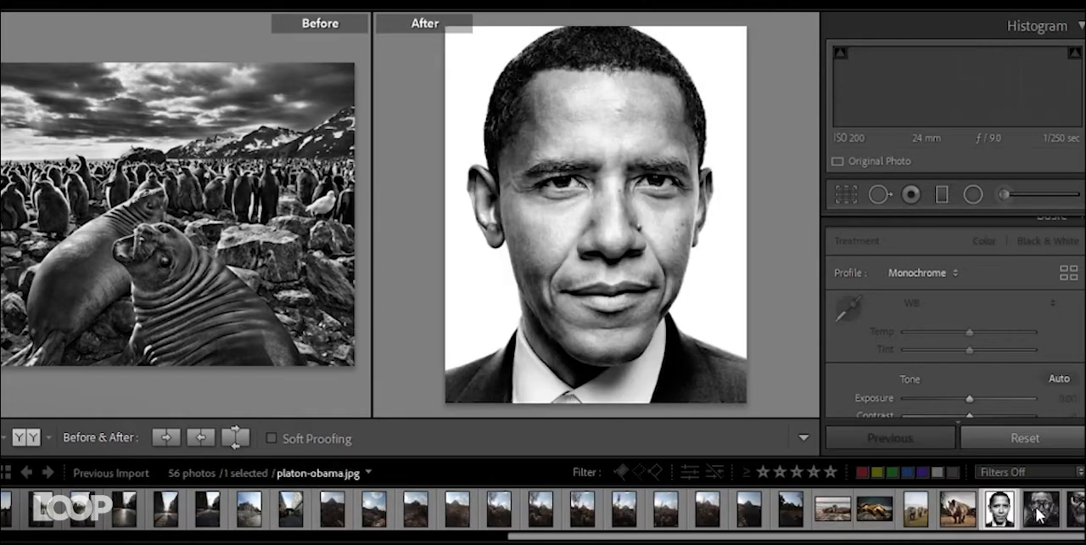
click(1040, 511)
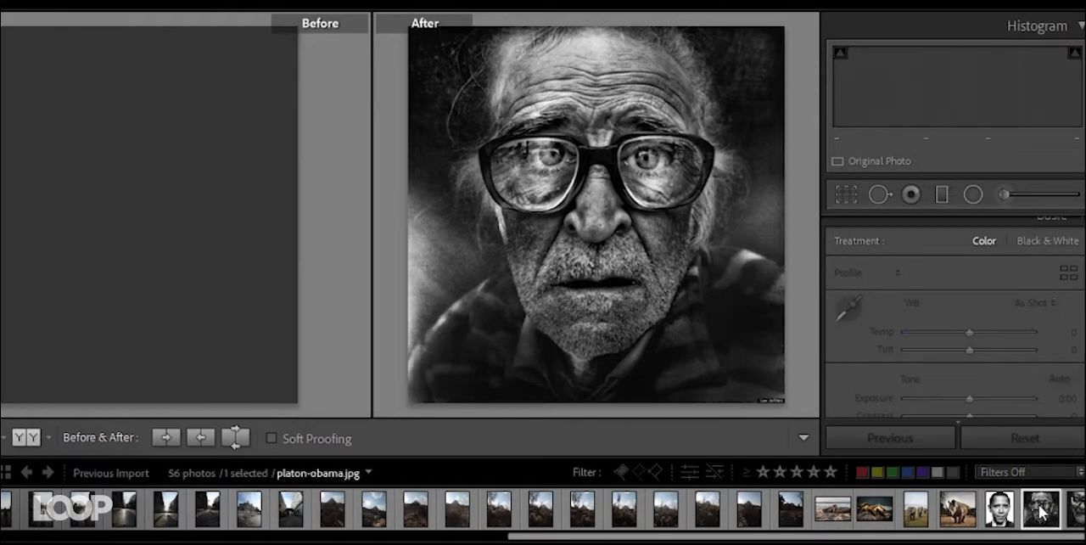
- Open the portrait DSC_1200-2.NEF in single view, preview it in Black & White, and restore the Color treatment
scroll(802, 516, up, 10)
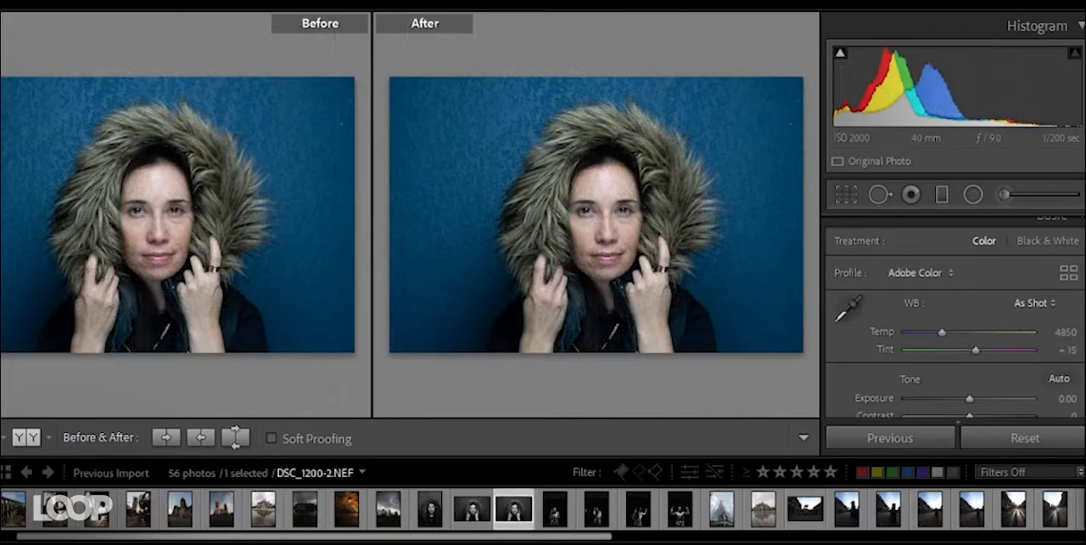
key(y)
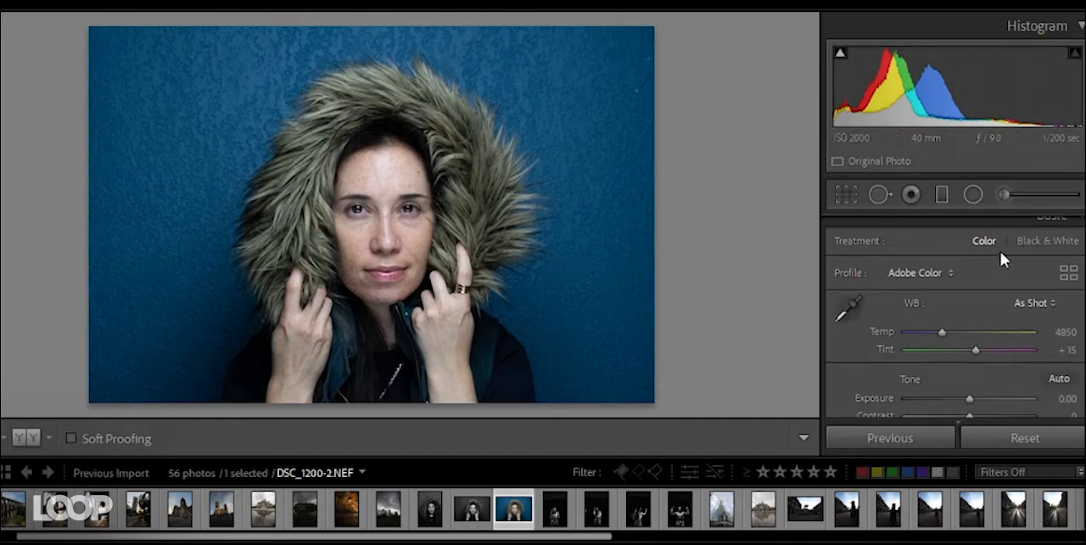
click(1025, 242)
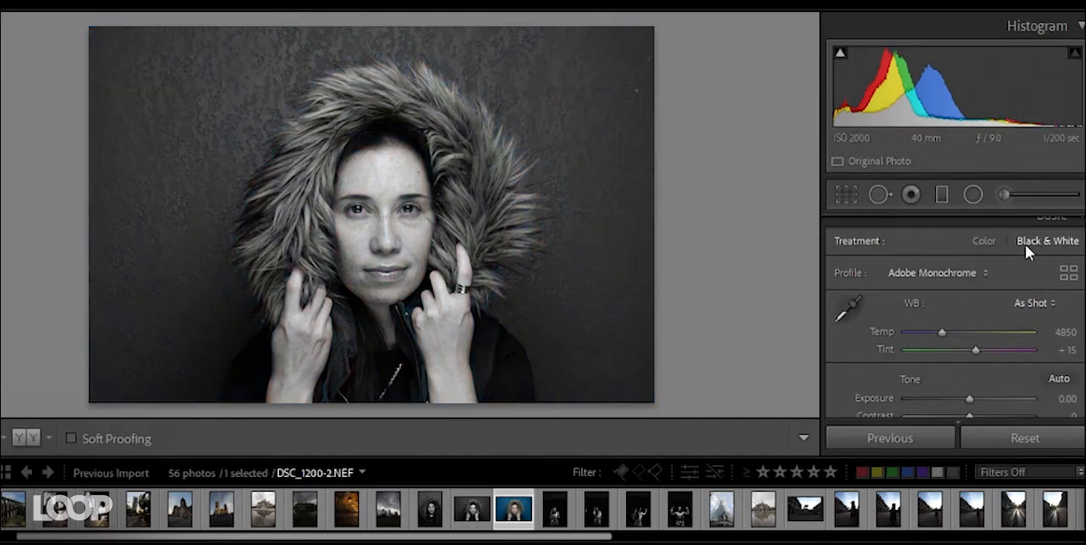
click(984, 242)
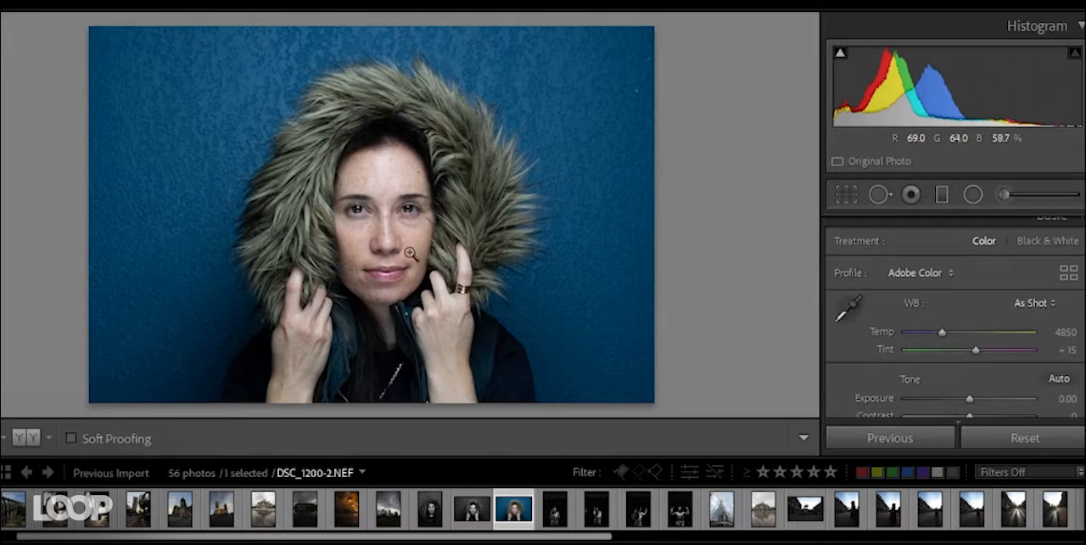
- Compare the reference portrait platon-obama.jpg with the colour portrait DSC_1200-2.NEF by viewing them alternately
scroll(927, 515, down, 5)
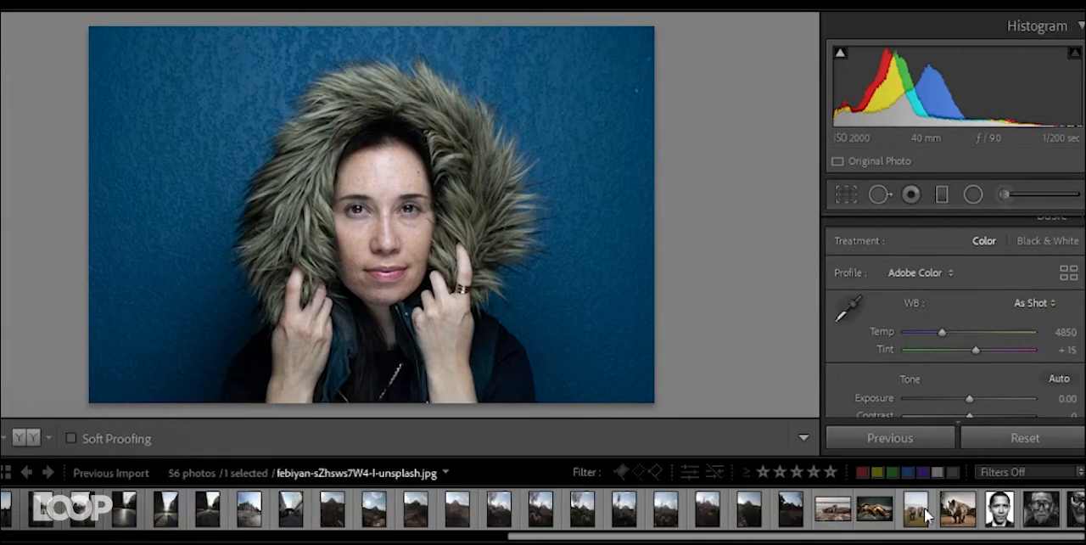
click(1006, 515)
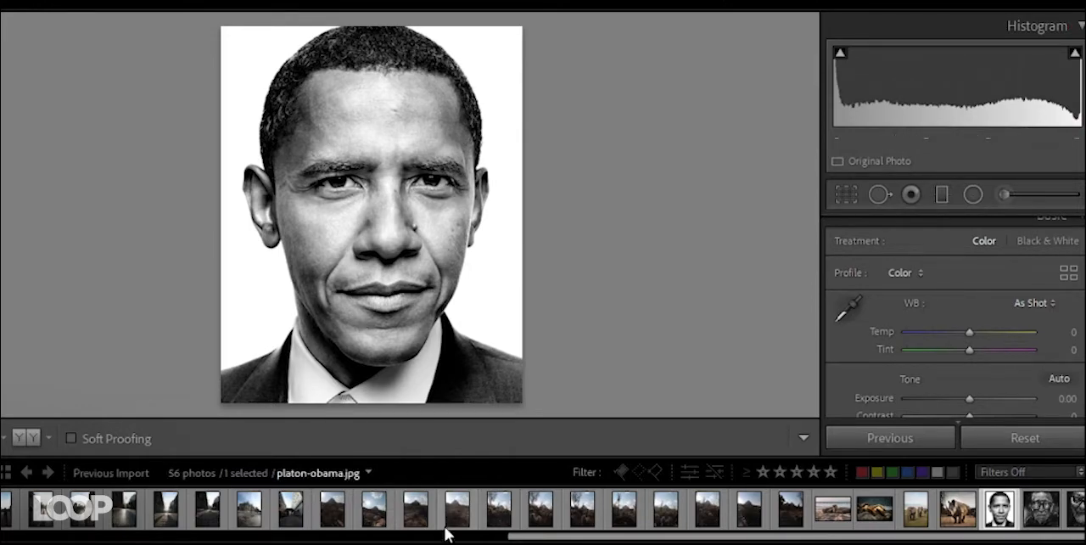
scroll(445, 523, up, 5)
scroll(448, 526, up, 10)
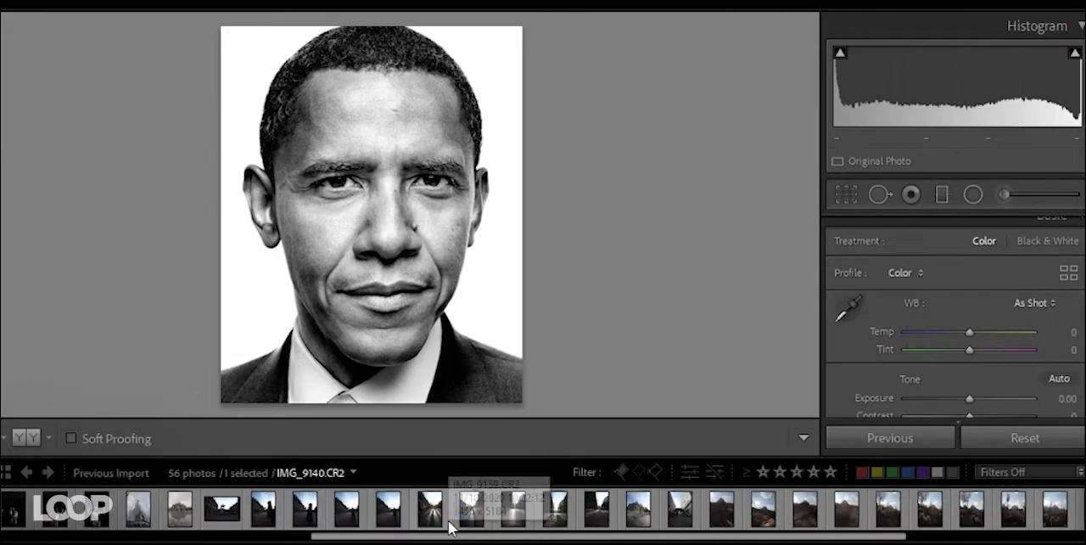
click(318, 509)
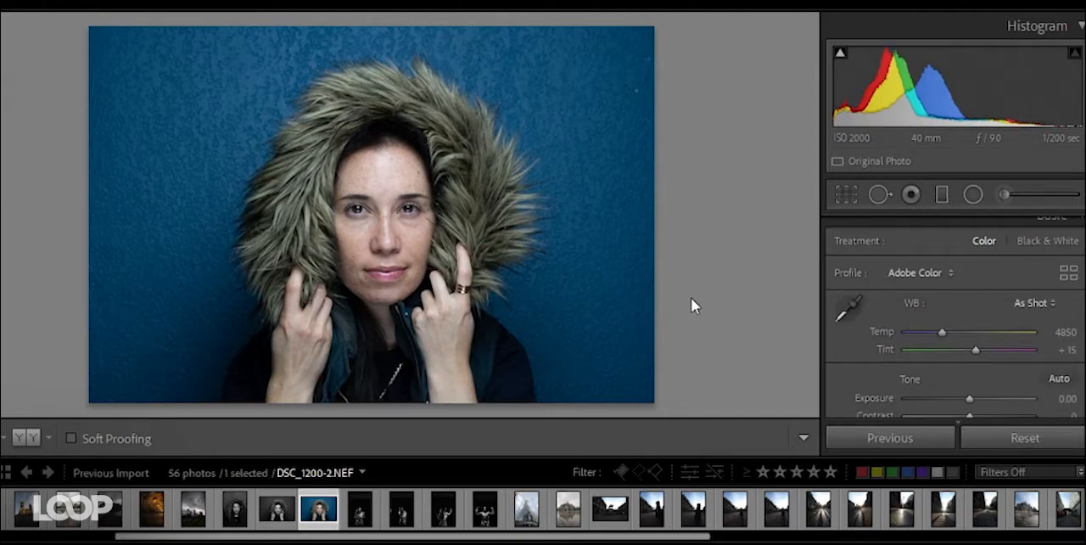
scroll(971, 521, down, 10)
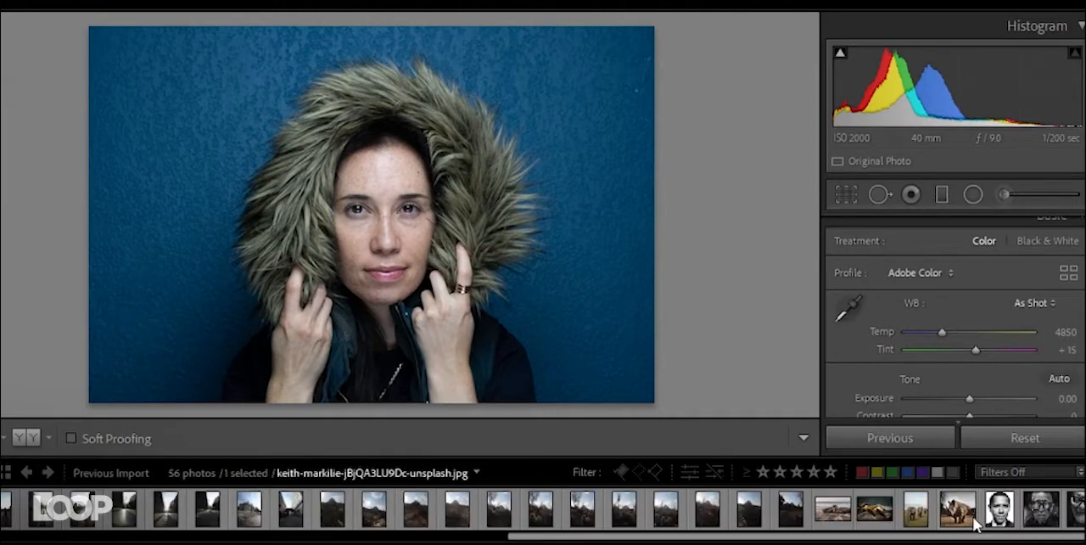
click(999, 508)
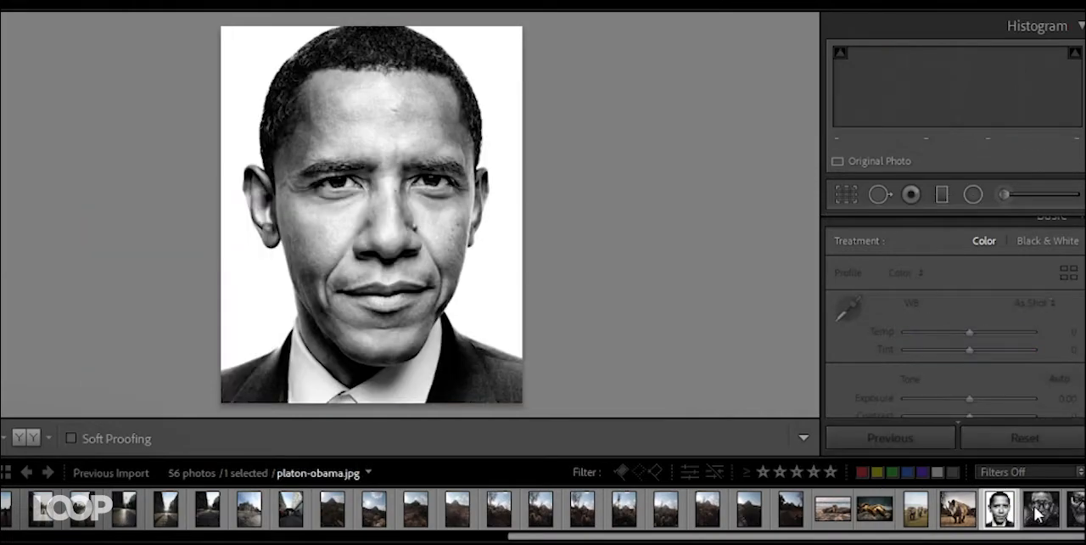
- View the reference portrait of the elderly man with glasses, and convert DSC_1200-2.NEF to the Black & White treatment
click(1037, 513)
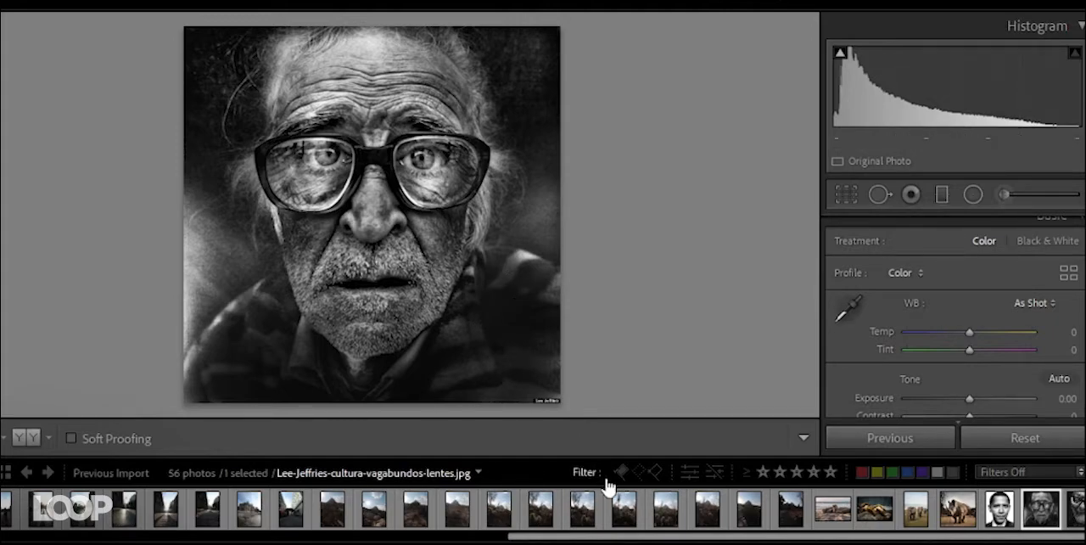
scroll(606, 509, up, 5)
scroll(599, 519, up, 3)
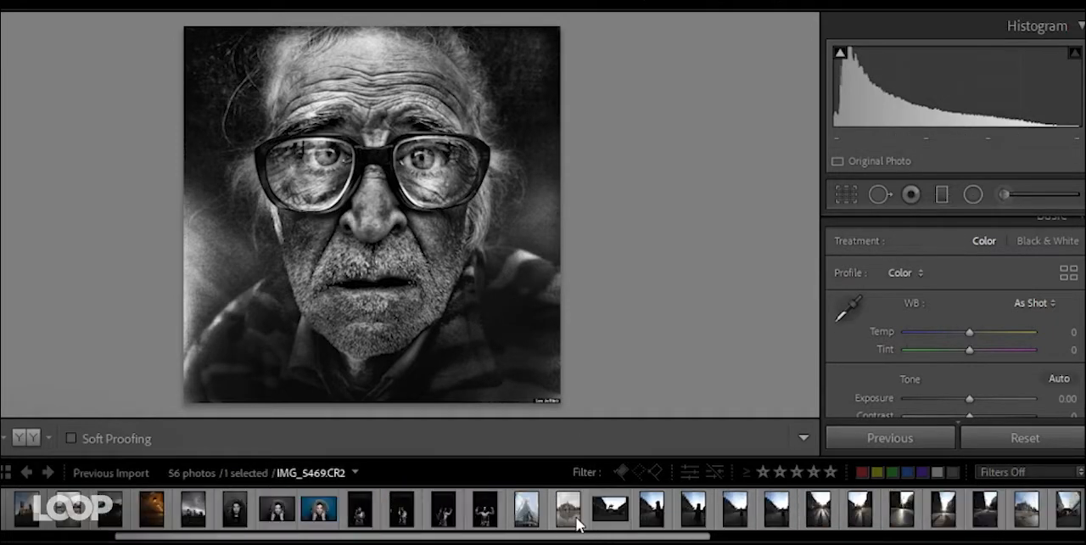
click(309, 514)
click(1019, 240)
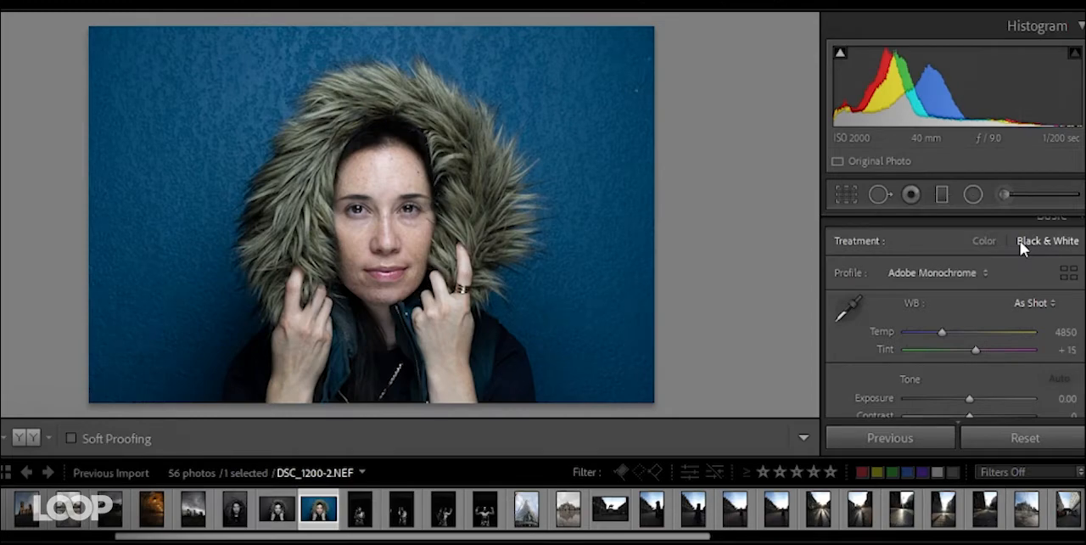
- Hide the filmstrip and set the portrait's Contrast to +14, Exposure to +0.14, Shadows to +31 and Highlights to −18
scroll(952, 355, down, 2)
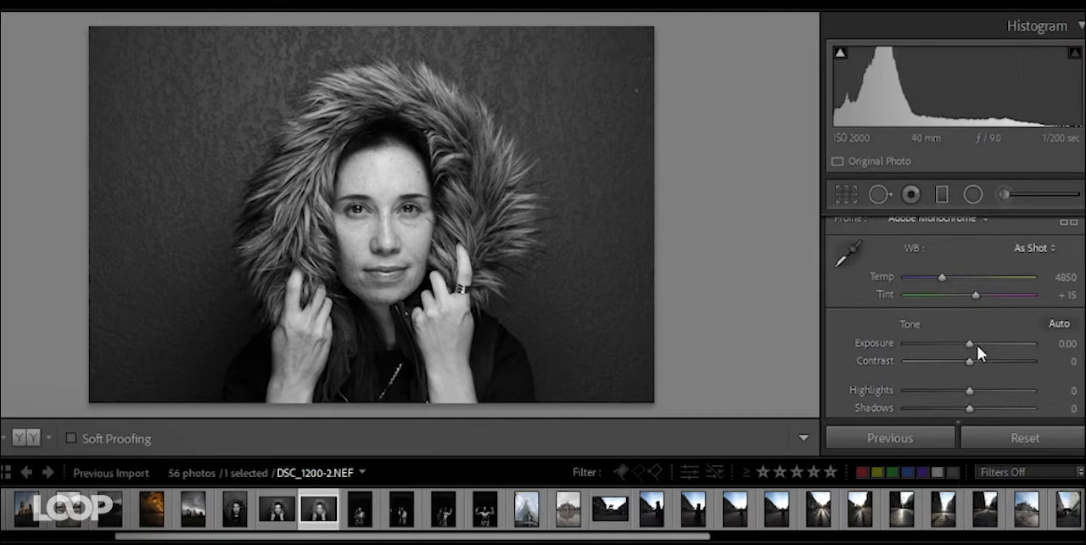
scroll(879, 357, down, 2)
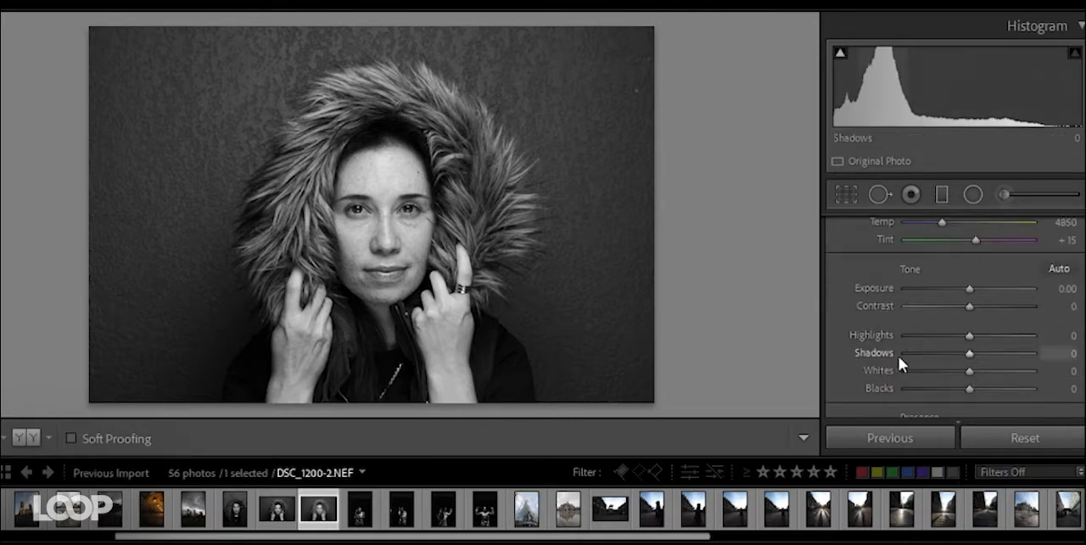
click(543, 541)
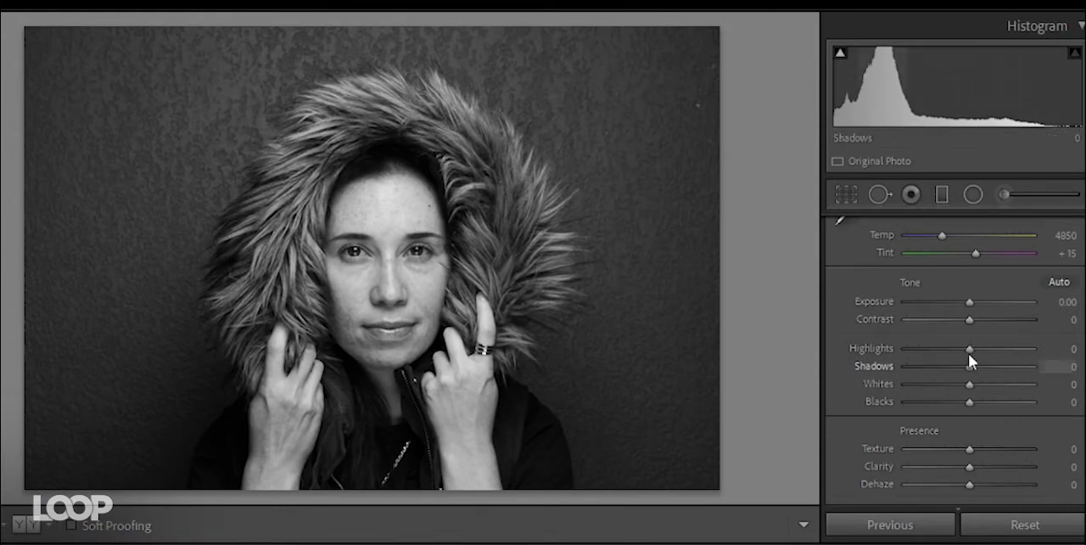
drag(972, 324, 976, 309)
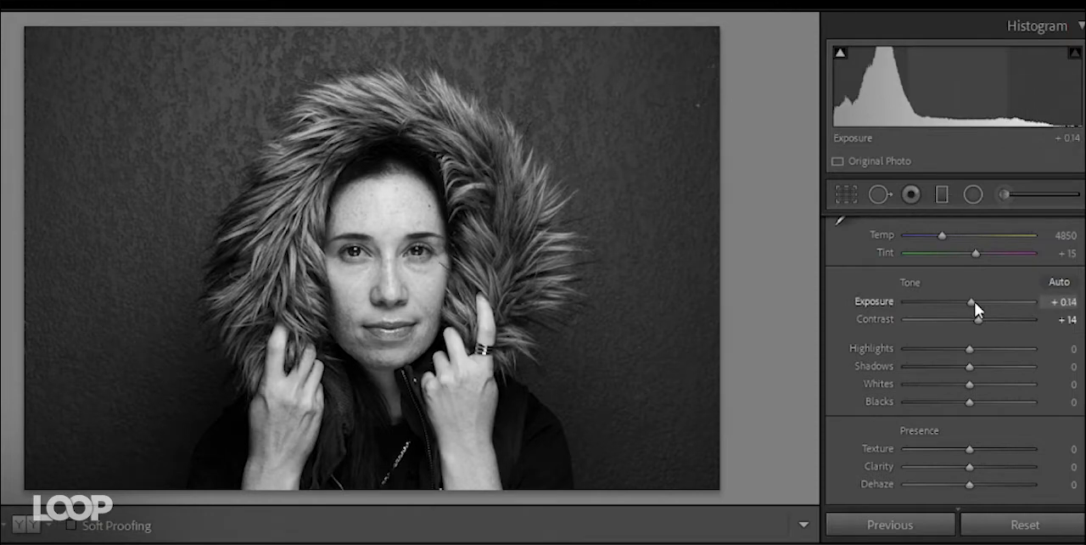
drag(969, 366, 959, 348)
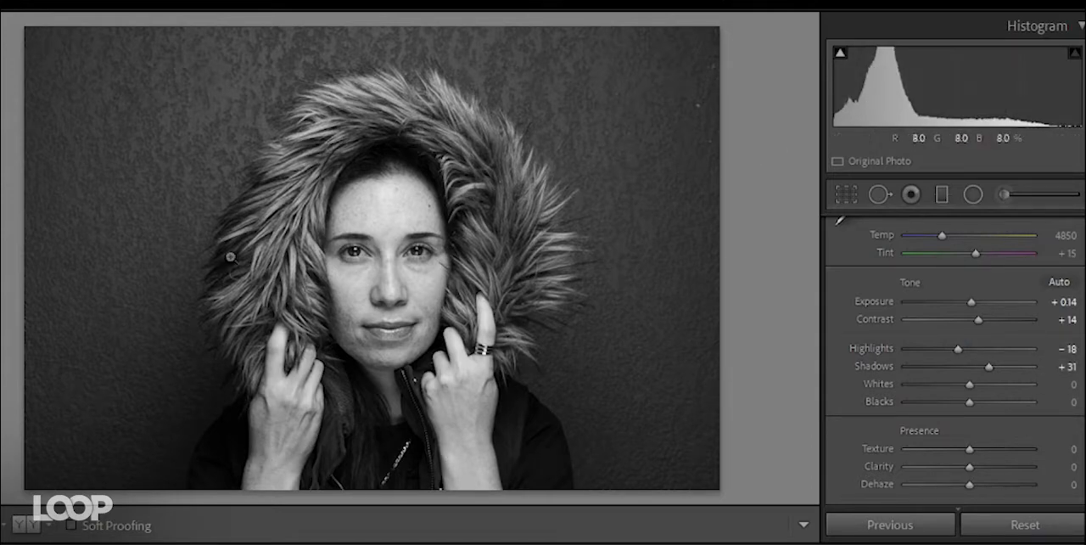
- Try Texture +54 and Clarity +55 on the portrait, and reset the Presence settings
scroll(972, 387, down, 2)
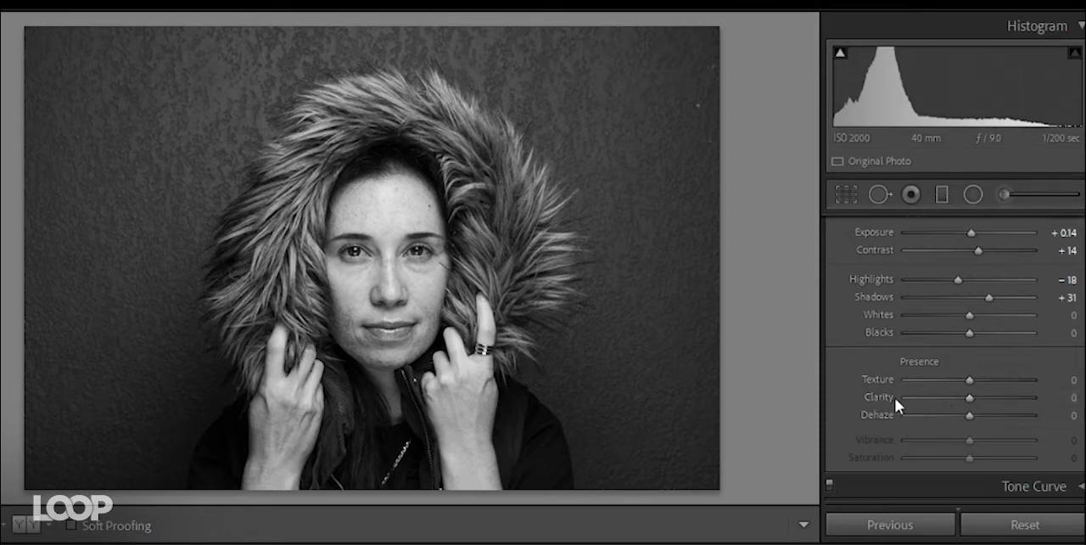
drag(970, 379, 1004, 379)
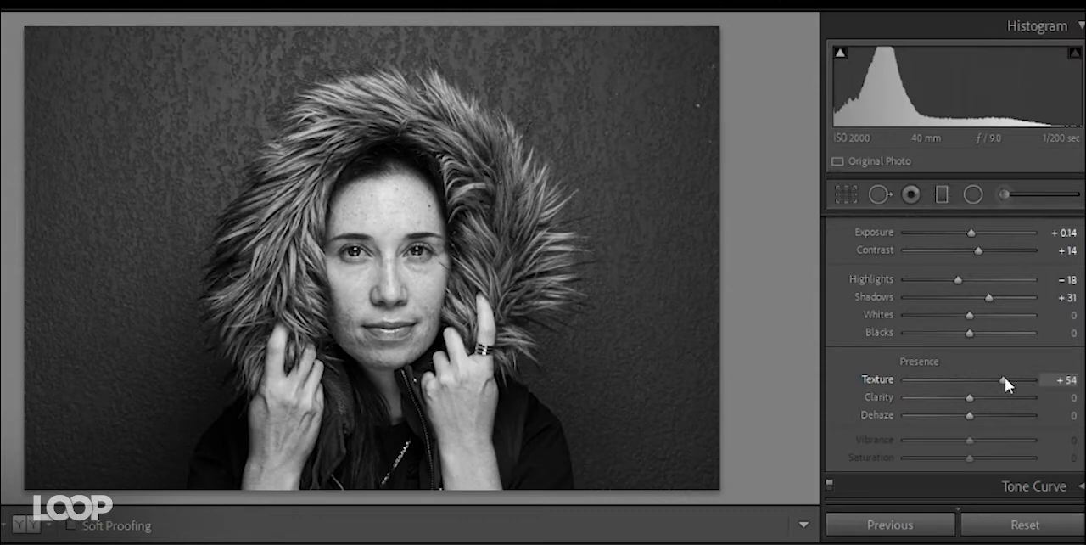
drag(970, 397, 1015, 395)
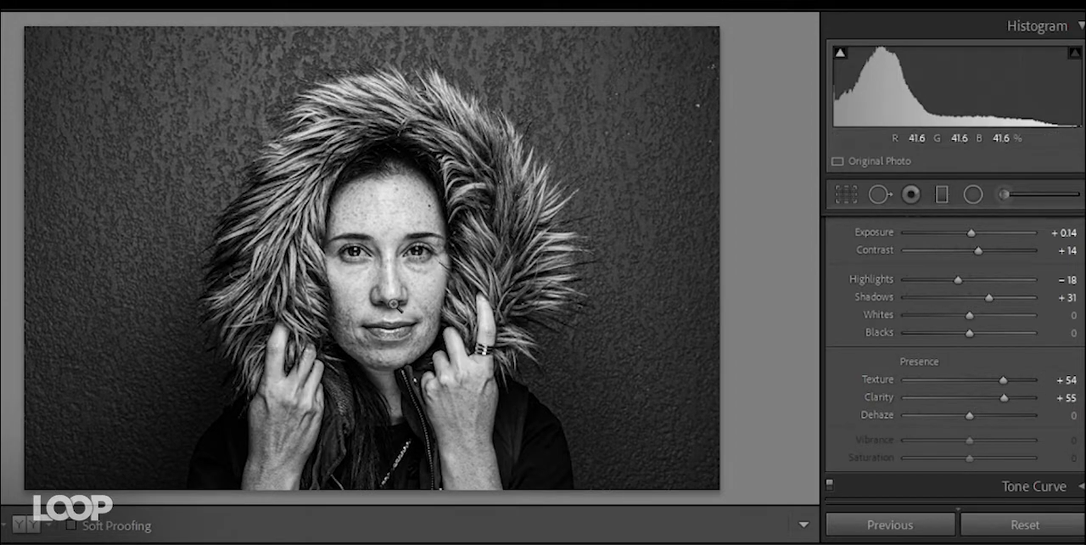
double_click(921, 364)
- Push Texture and Clarity each to +100 to compare their effects, and pull both back to a milder level
drag(970, 380, 1069, 381)
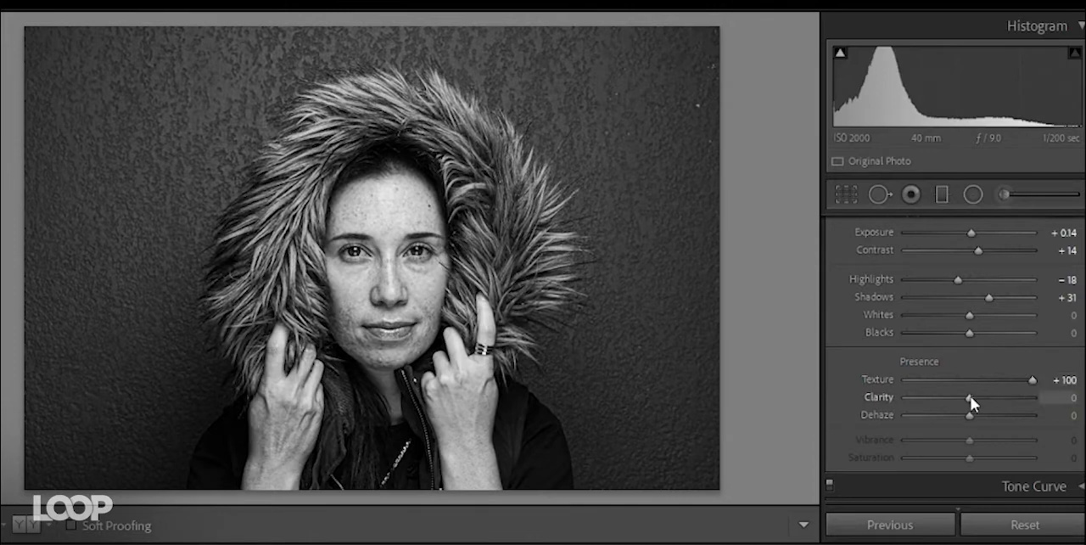
drag(970, 397, 1043, 397)
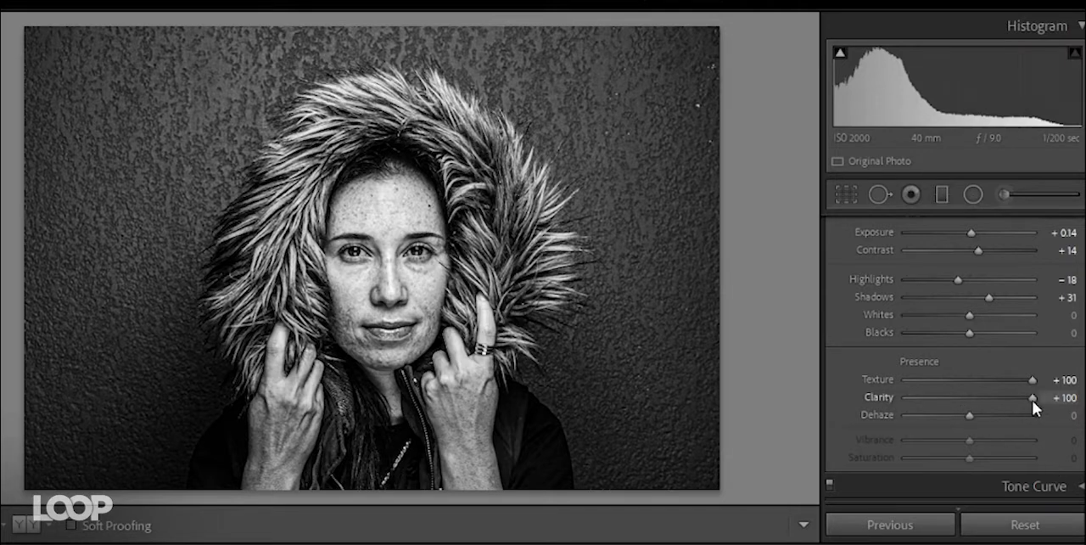
drag(1031, 400, 962, 399)
drag(966, 398, 988, 381)
- Sharpen the portrait with Amount 60 and Masking 11, and raise the luminance noise reduction
scroll(859, 377, up, 4)
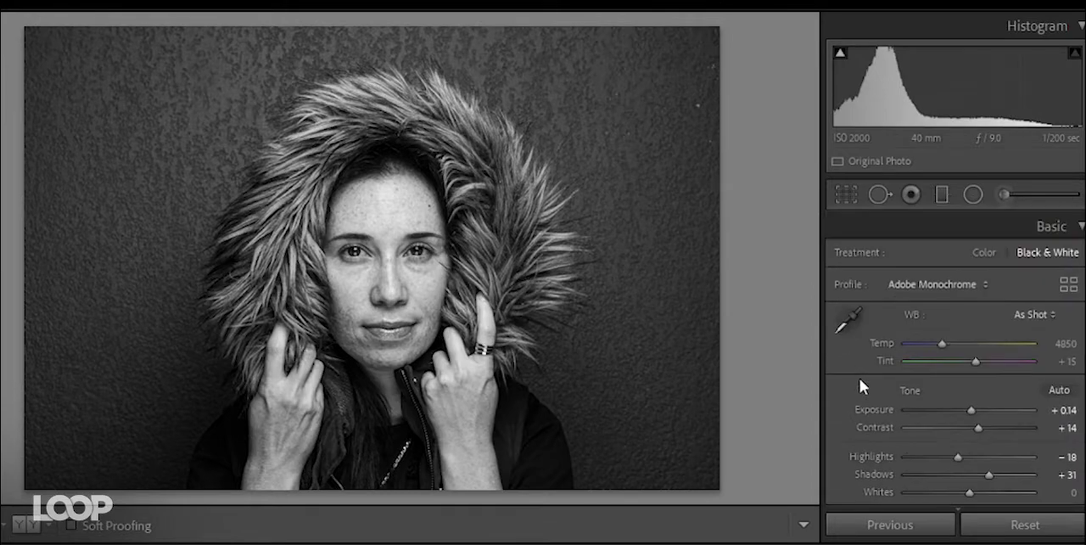
click(1072, 230)
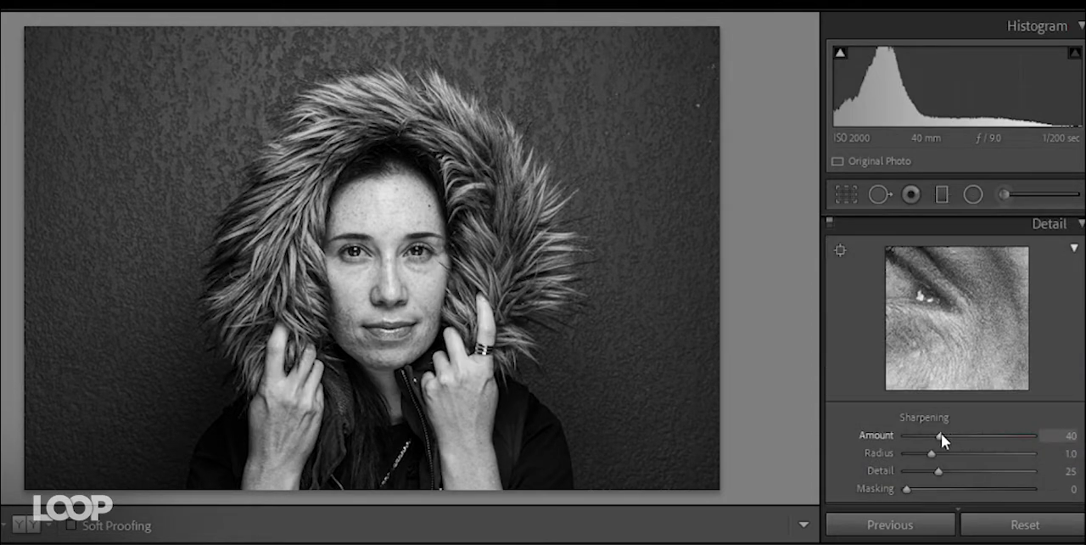
mouse_move(940, 433)
mouse_down()
mouse_move(984, 432)
mouse_move(958, 431)
mouse_up()
drag(907, 490, 921, 491)
scroll(922, 492, down, 3)
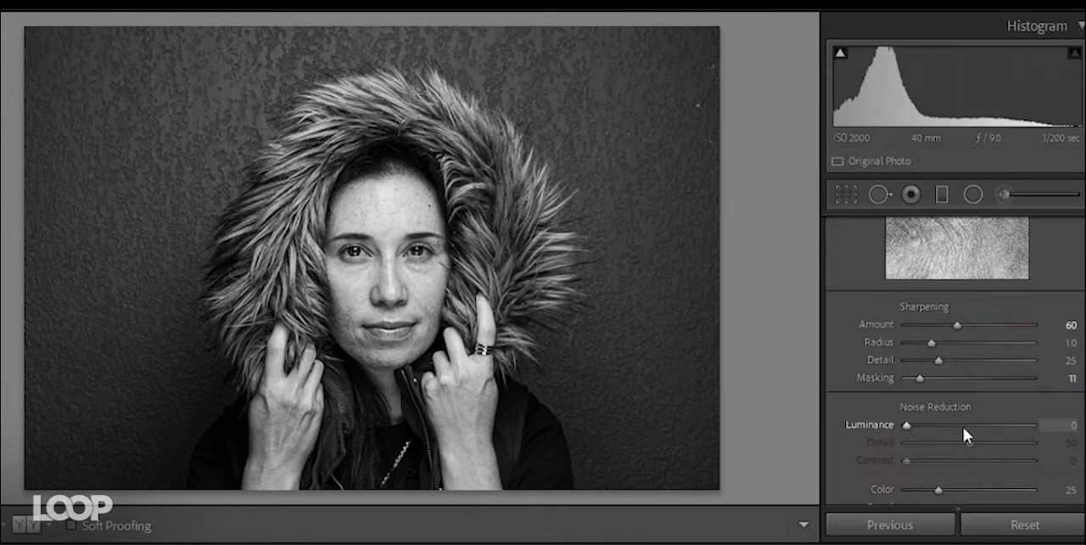
drag(965, 433, 957, 425)
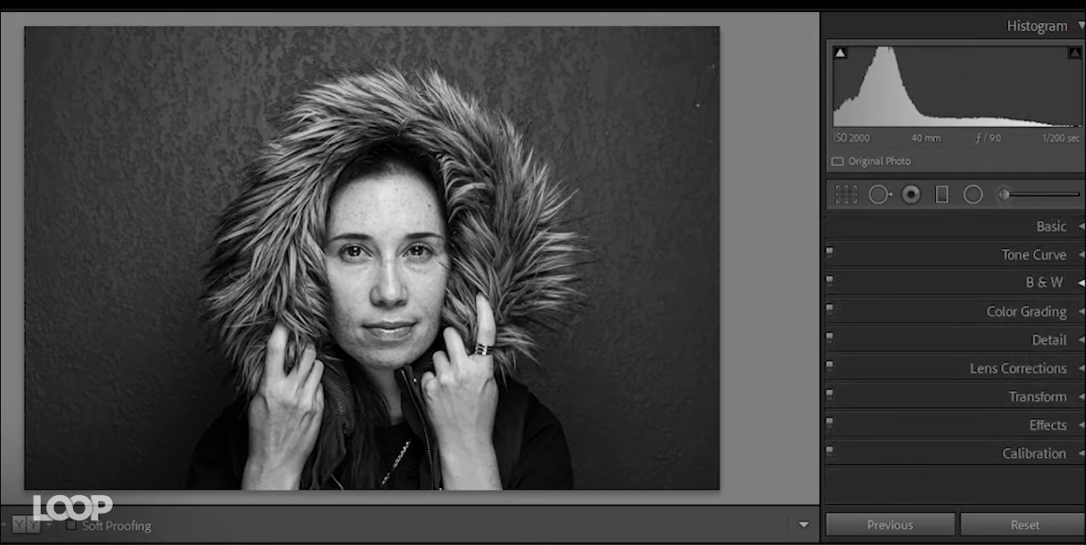
- Test Blue at both extremes in the Black & White Mix, and set it to −100 to darken the background
click(1039, 282)
drag(965, 415, 887, 422)
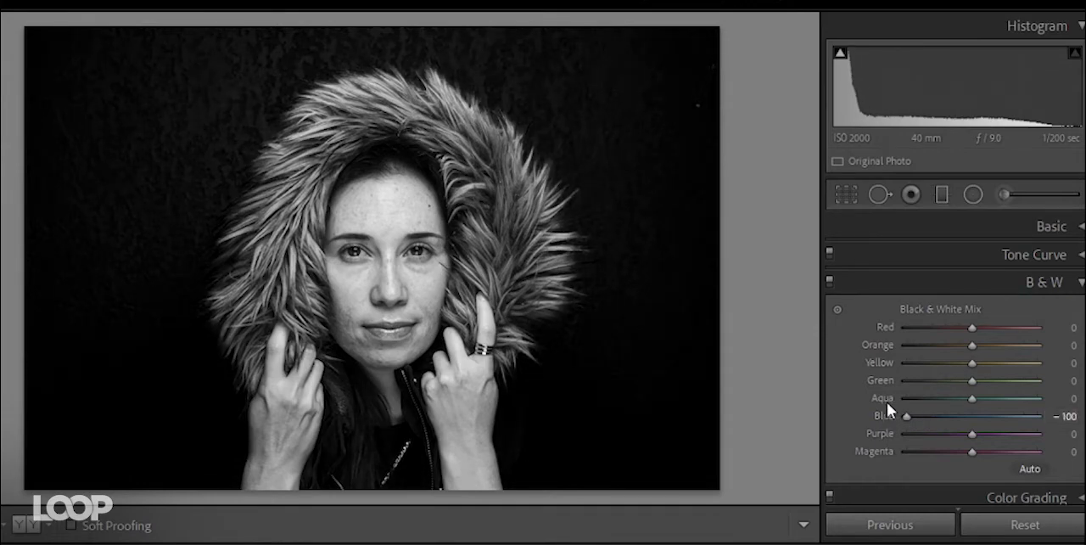
drag(903, 415, 1073, 423)
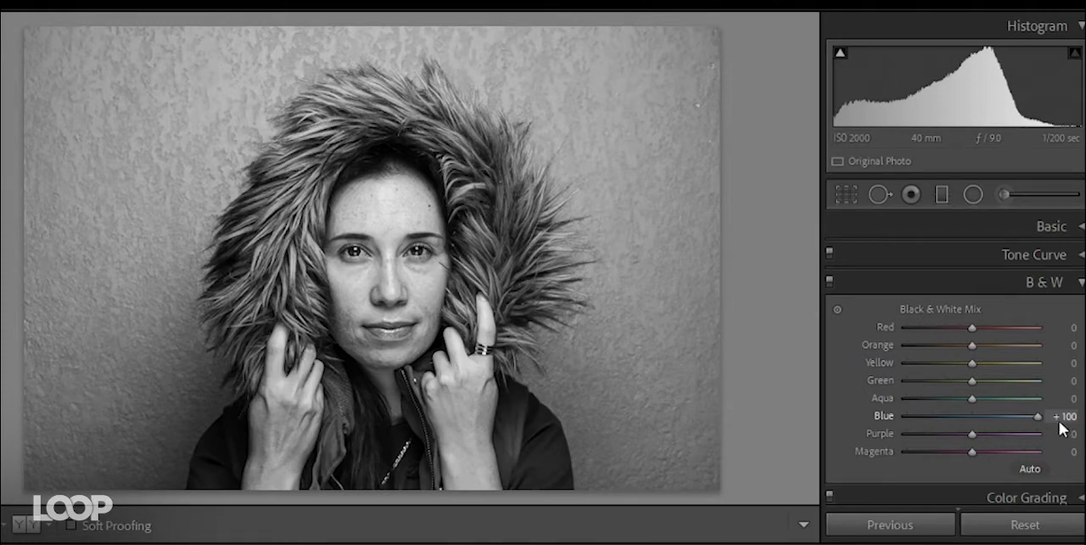
drag(1037, 416, 900, 411)
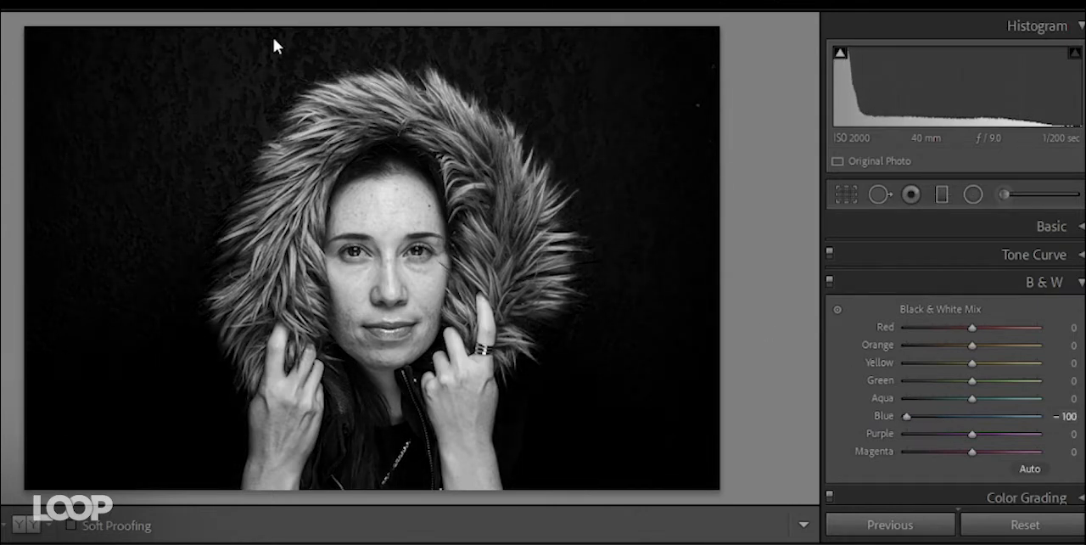
- Set Aqua to −86 and Purple to −36 in the Black & White Mix, and test darker skin with Orange at −55
drag(971, 398, 913, 399)
drag(968, 433, 947, 433)
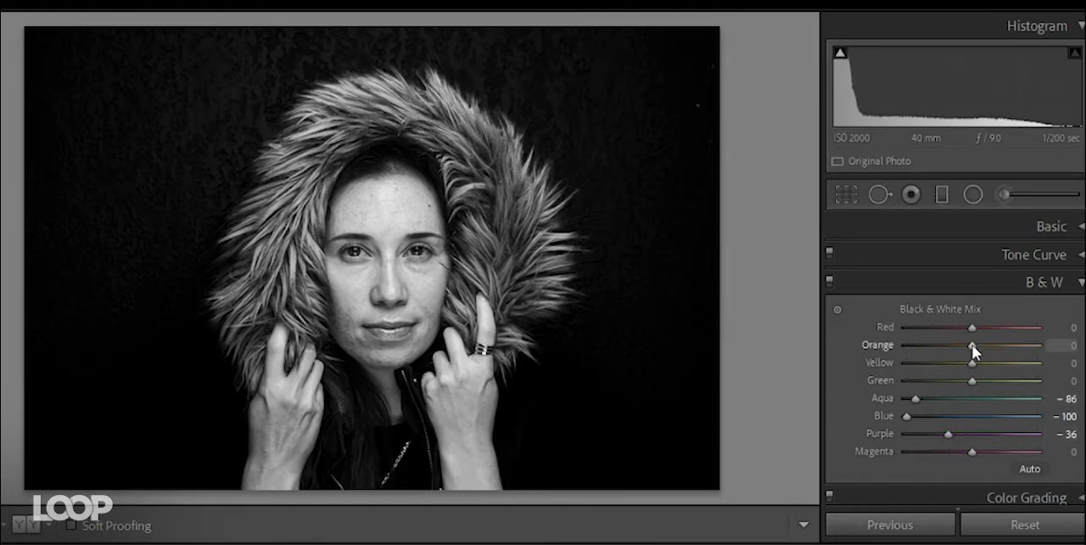
mouse_move(974, 346)
mouse_down()
mouse_move(922, 354)
mouse_move(999, 348)
mouse_move(932, 344)
mouse_move(972, 349)
mouse_up()
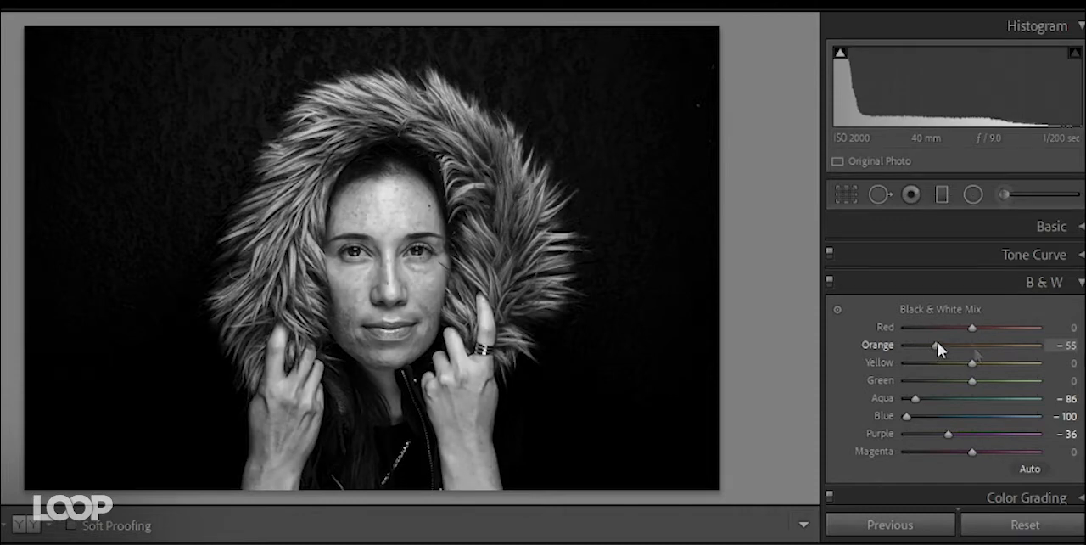
- Crop in both sides of the portrait, and set the crop aspect to 4 x 5 / 8 x 10
click(849, 193)
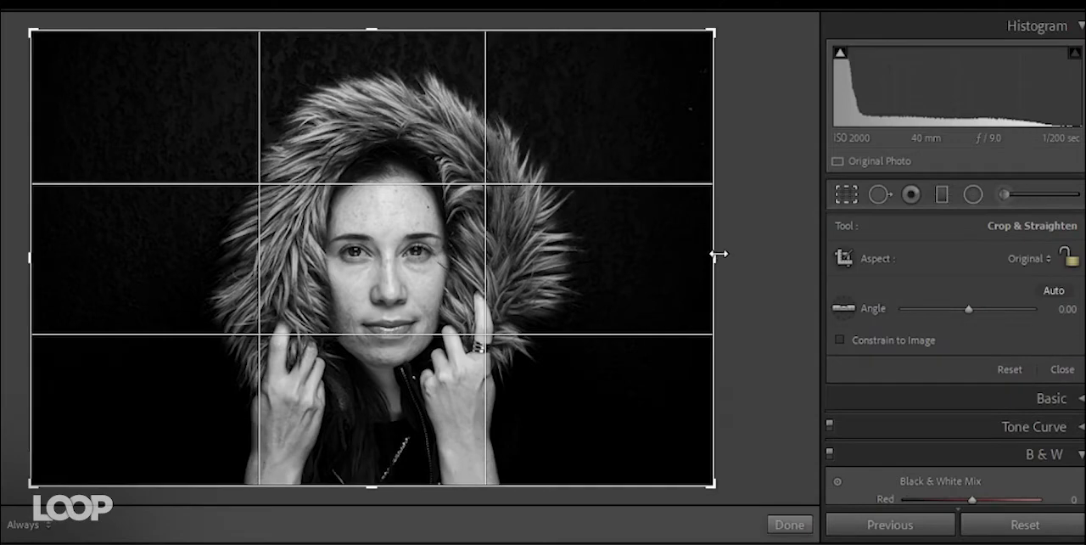
drag(718, 254, 666, 252)
drag(87, 252, 153, 262)
click(1047, 260)
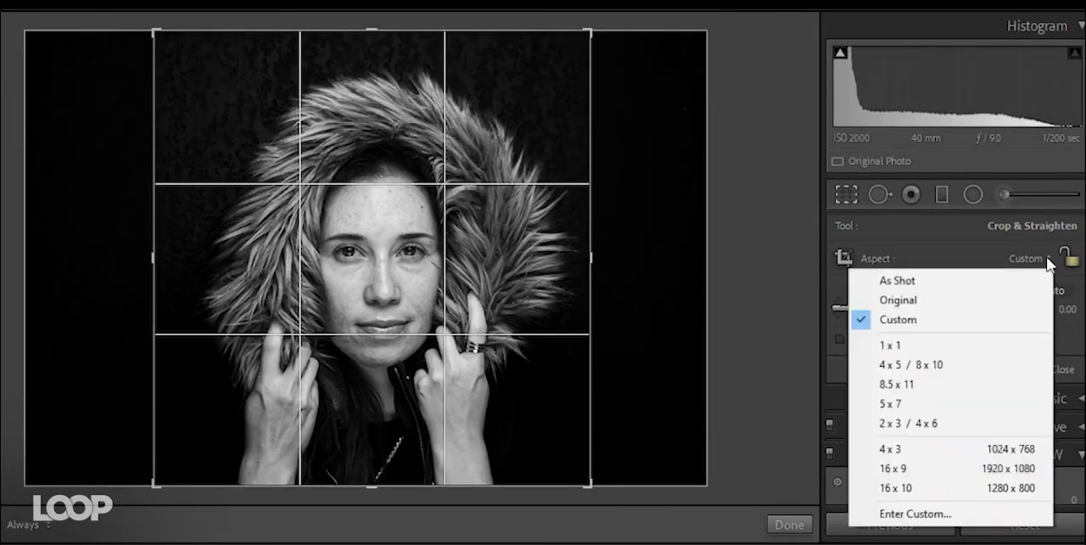
click(935, 365)
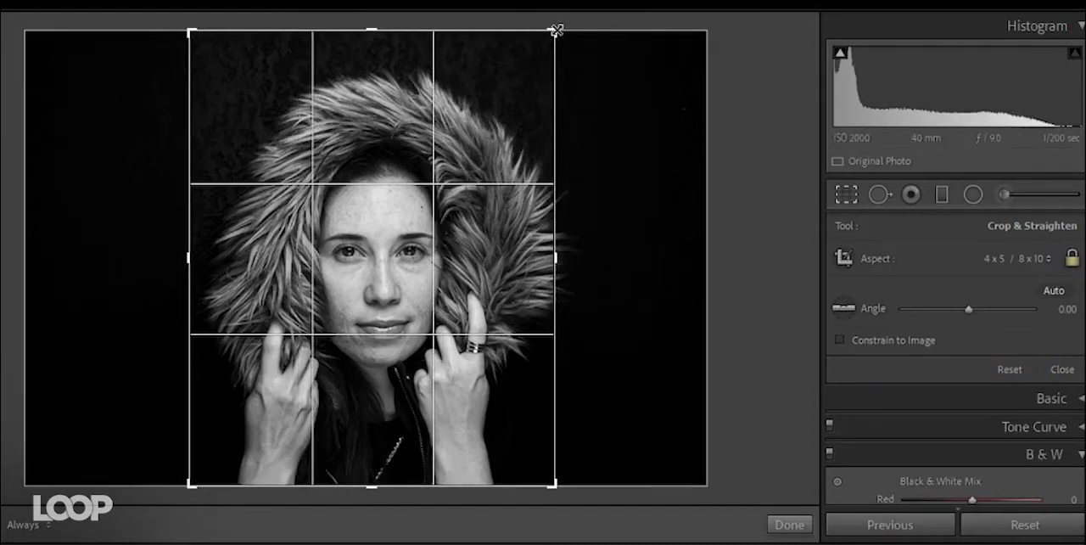
- Try tighter framings, enlarge the 4 x 5 / 8 x 10 crop to full image height around the fur hood, and apply it
drag(557, 34, 565, 90)
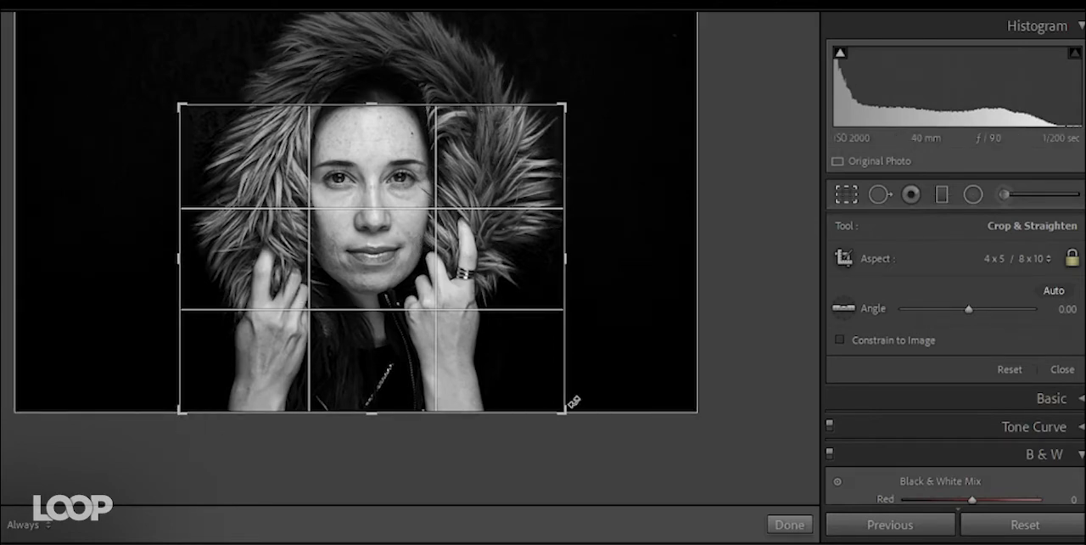
drag(359, 213, 351, 278)
click(1015, 254)
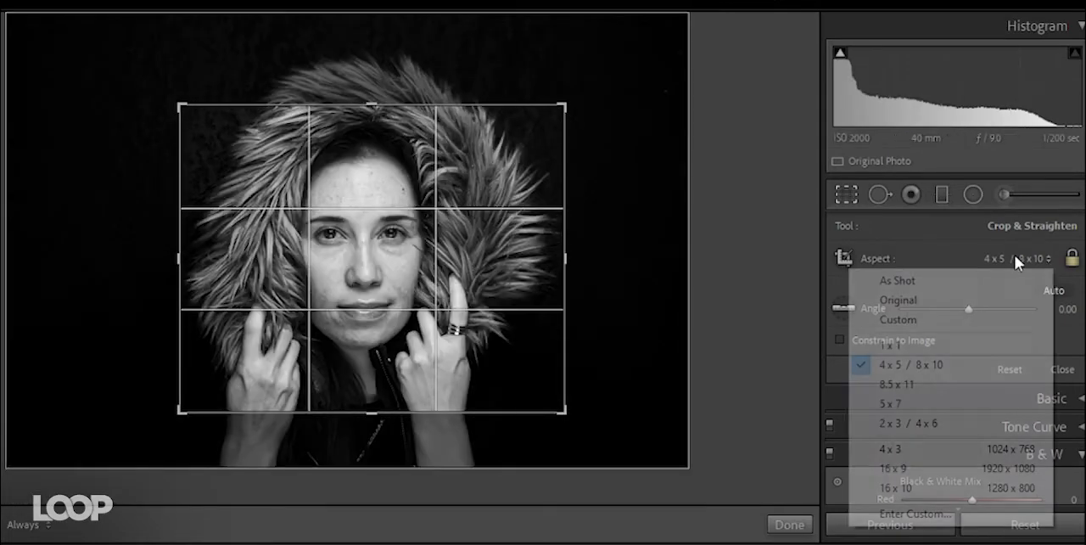
drag(555, 109, 535, 54)
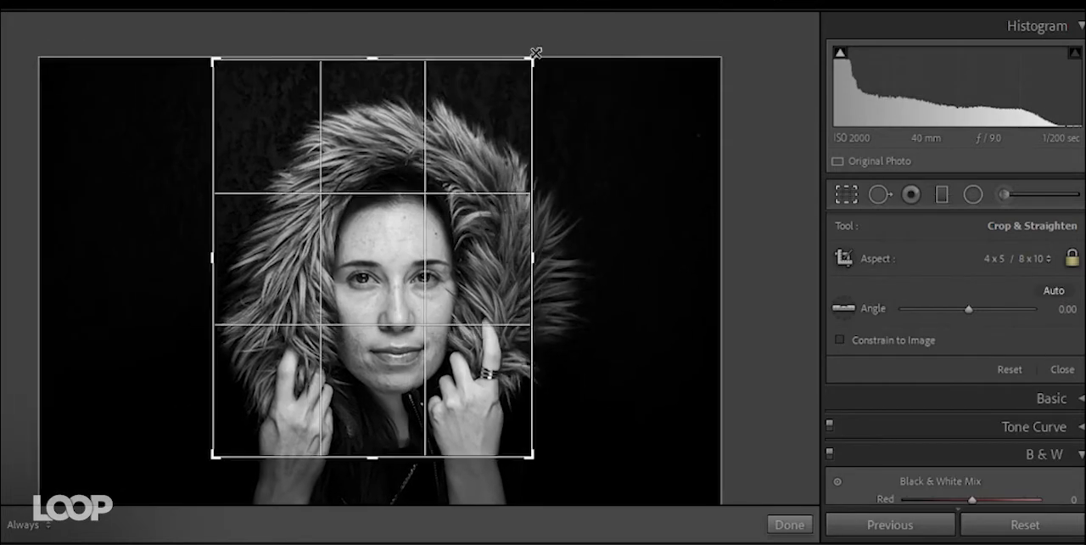
drag(534, 456, 582, 514)
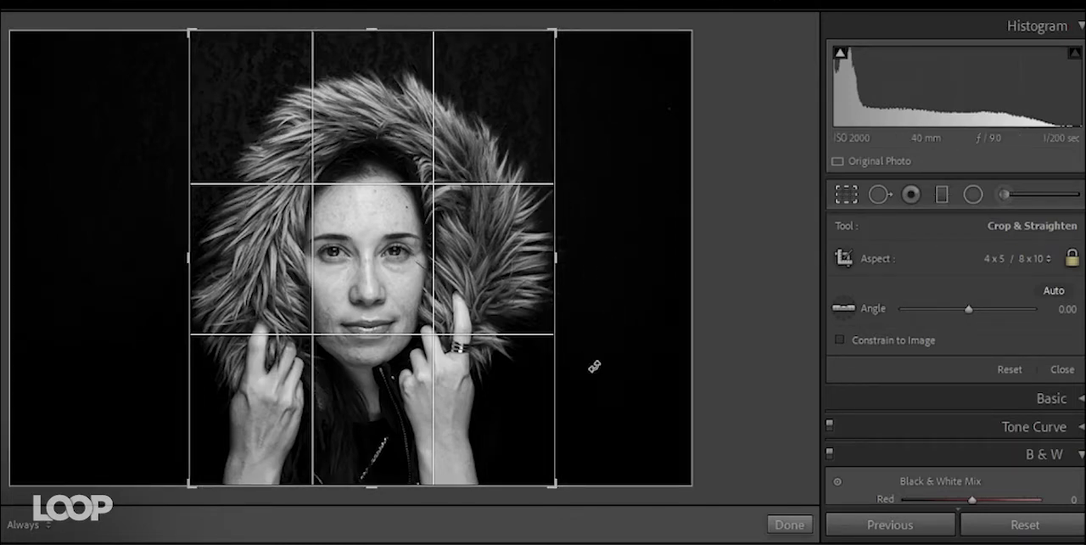
click(1048, 259)
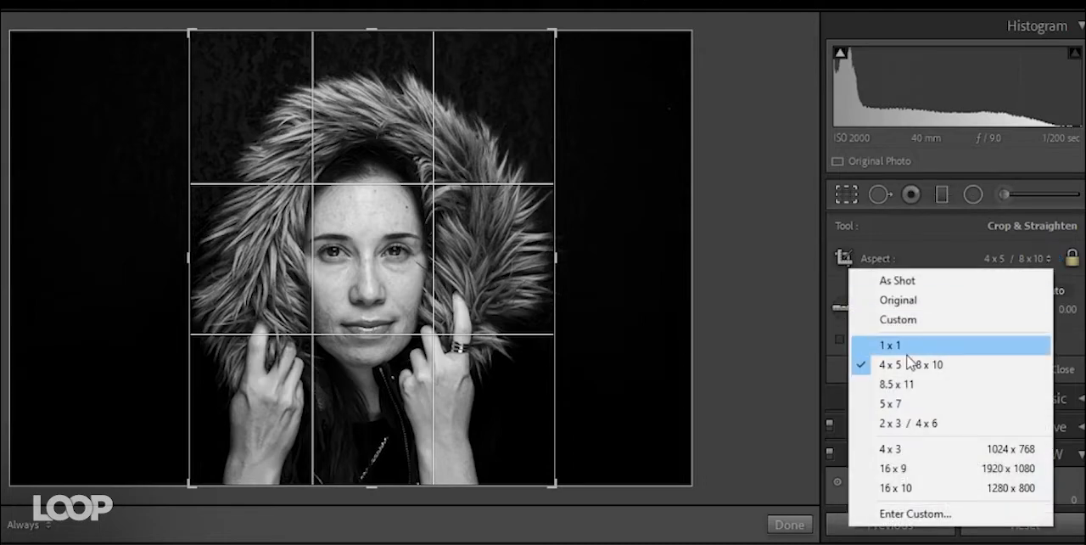
click(962, 366)
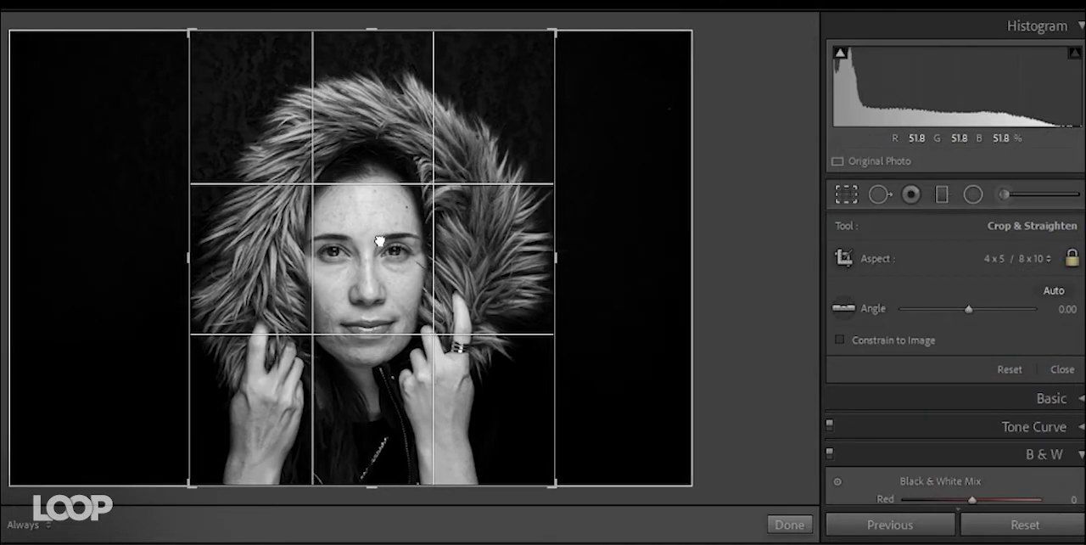
click(845, 195)
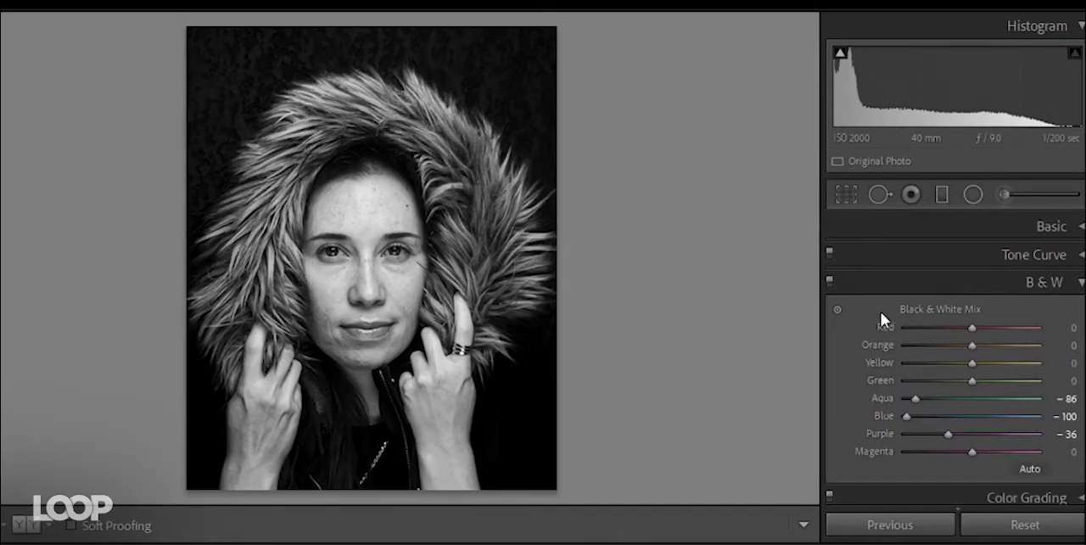
- Lower the Highlights of the whole portrait to −61 in the Basic adjustments
click(1081, 283)
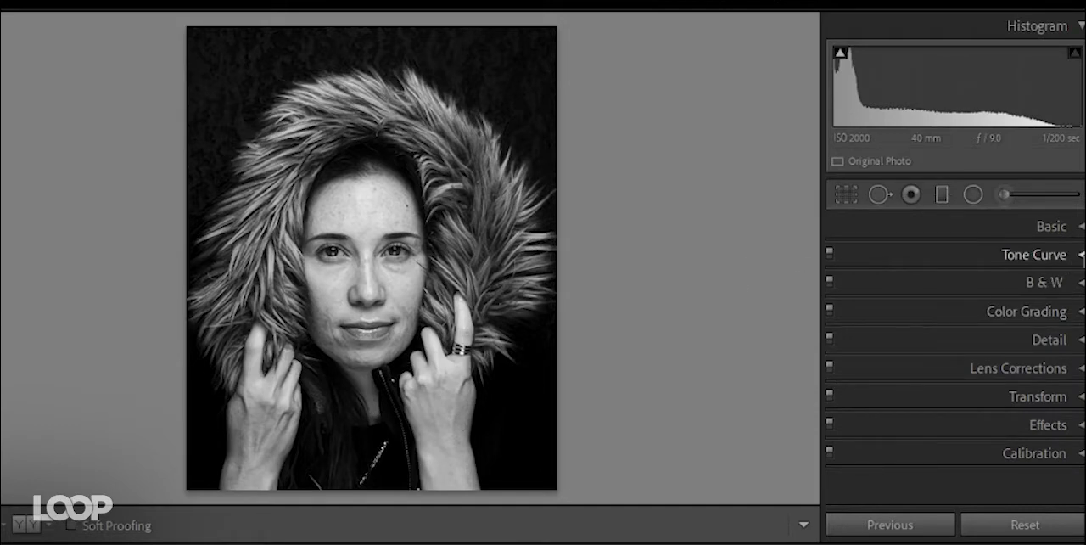
click(1018, 226)
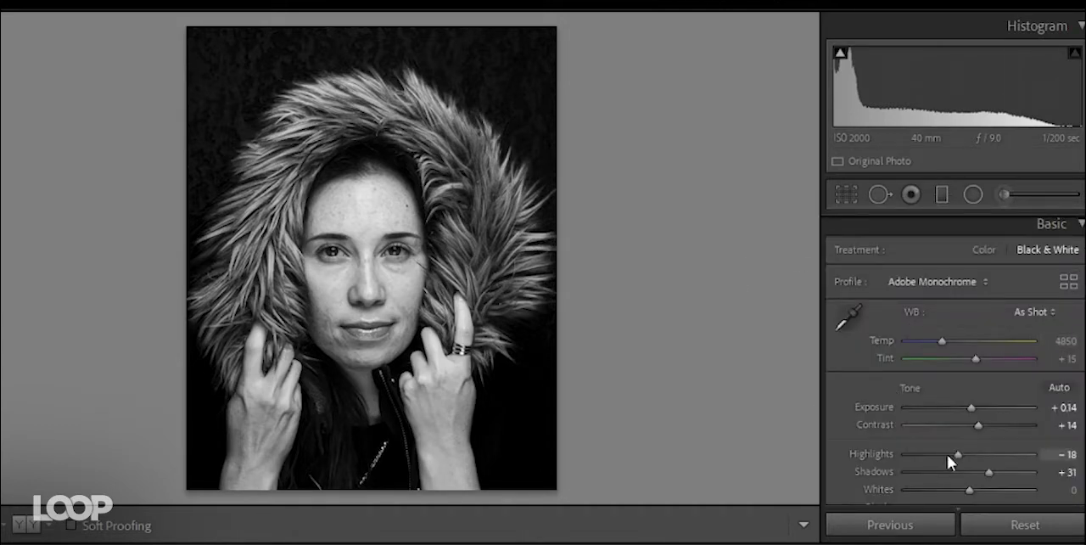
drag(960, 453, 932, 454)
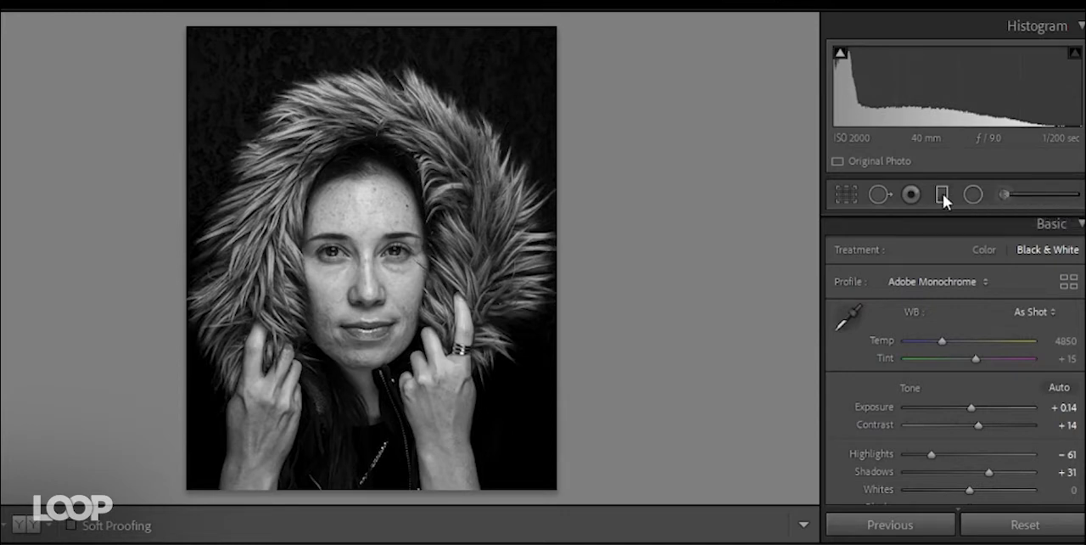
- Start a new Adjustment Brush mask with Exposure at 0.50 for brightening the face
click(1003, 195)
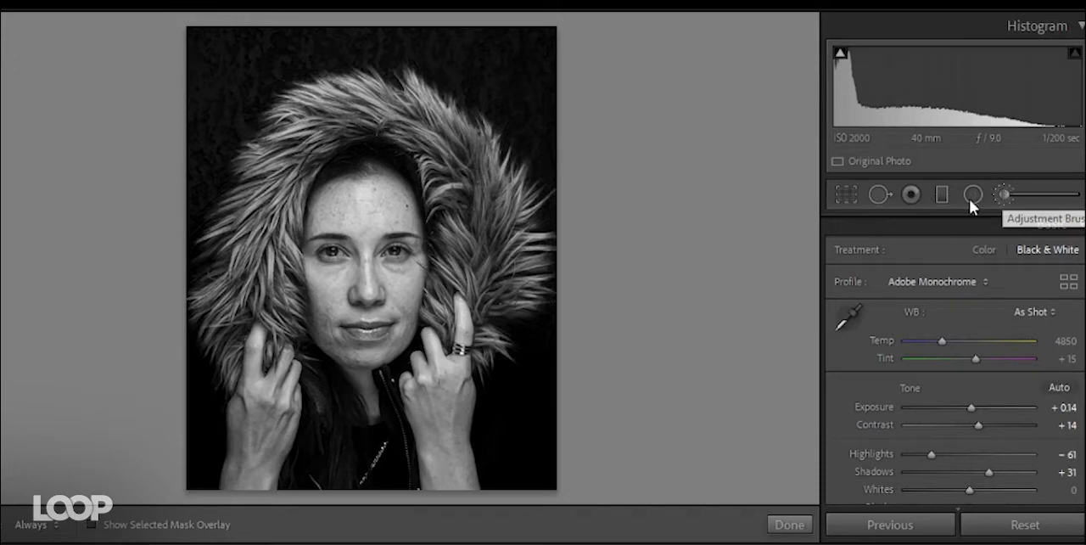
click(982, 327)
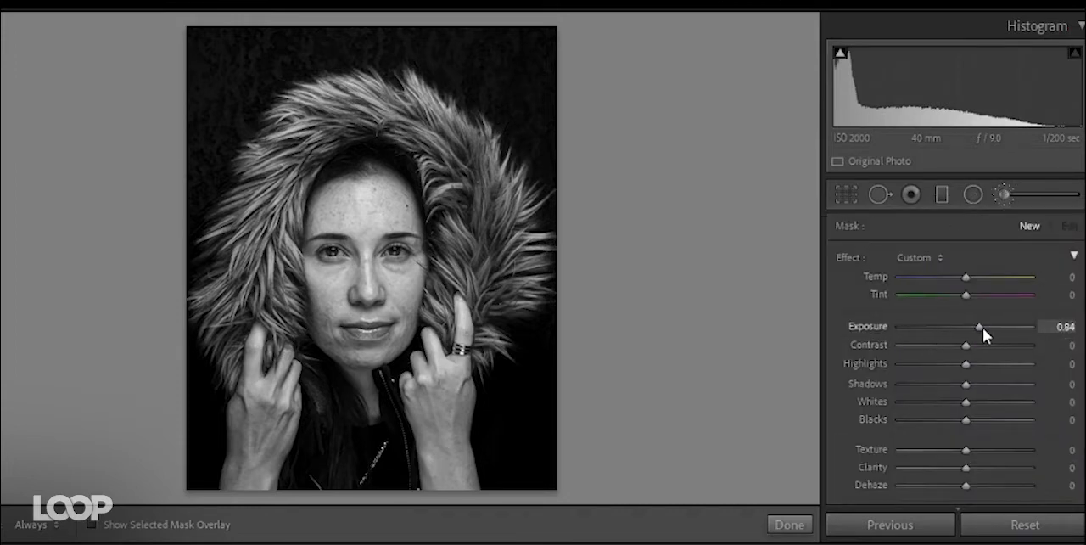
drag(983, 327, 989, 328)
click(1066, 328)
scroll(839, 401, down, 10)
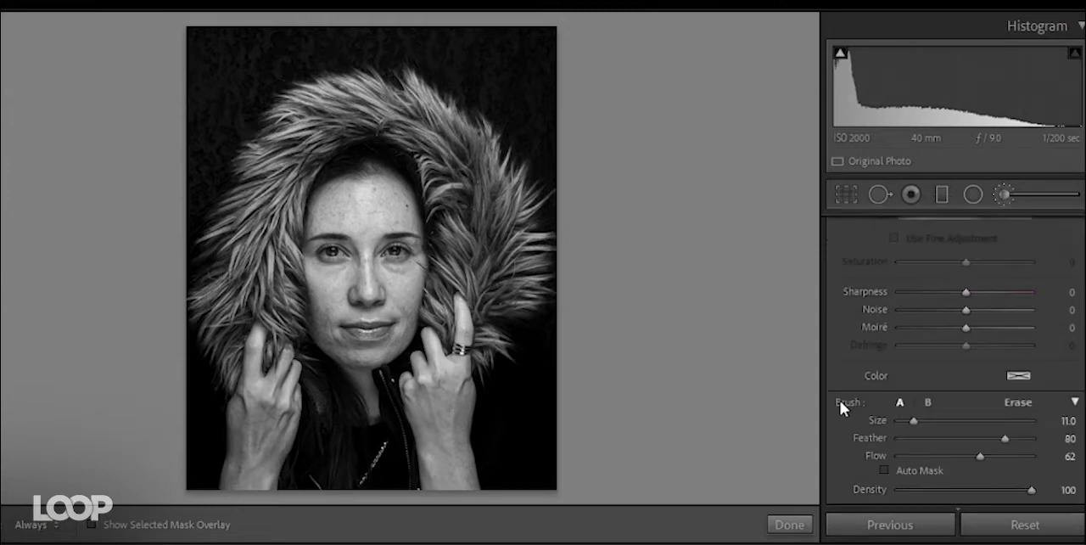
- Set the Adjustment Brush to feather 58 and size 14
scroll(600, 307, up, 7)
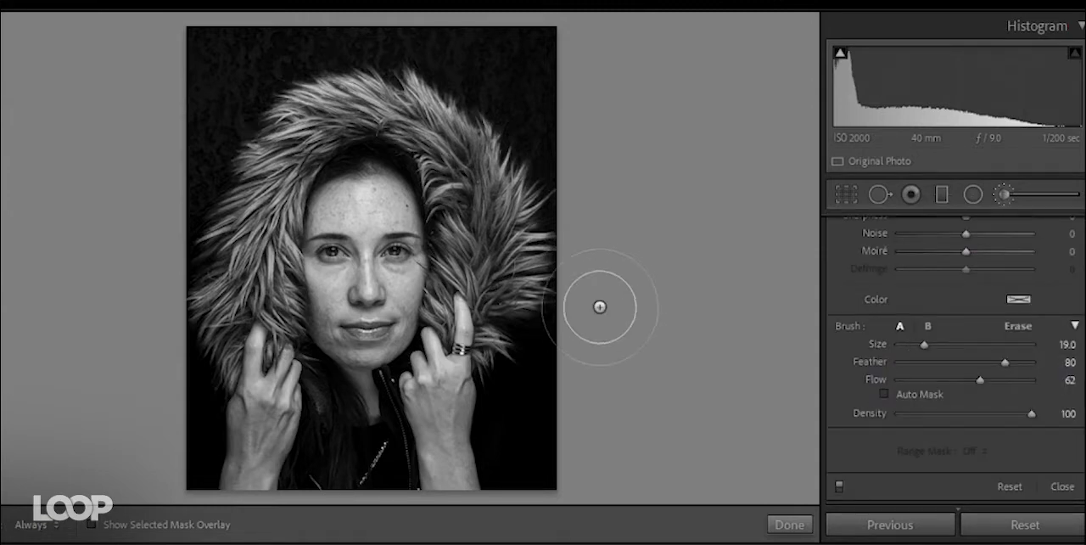
scroll(600, 307, down, 3)
scroll(600, 307, up, 4)
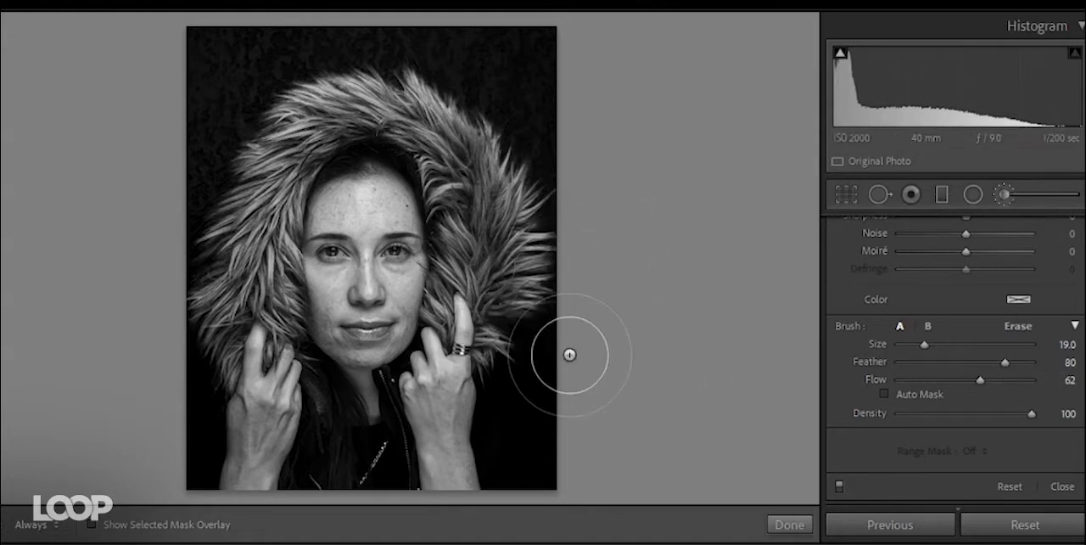
scroll(569, 355, up, 2)
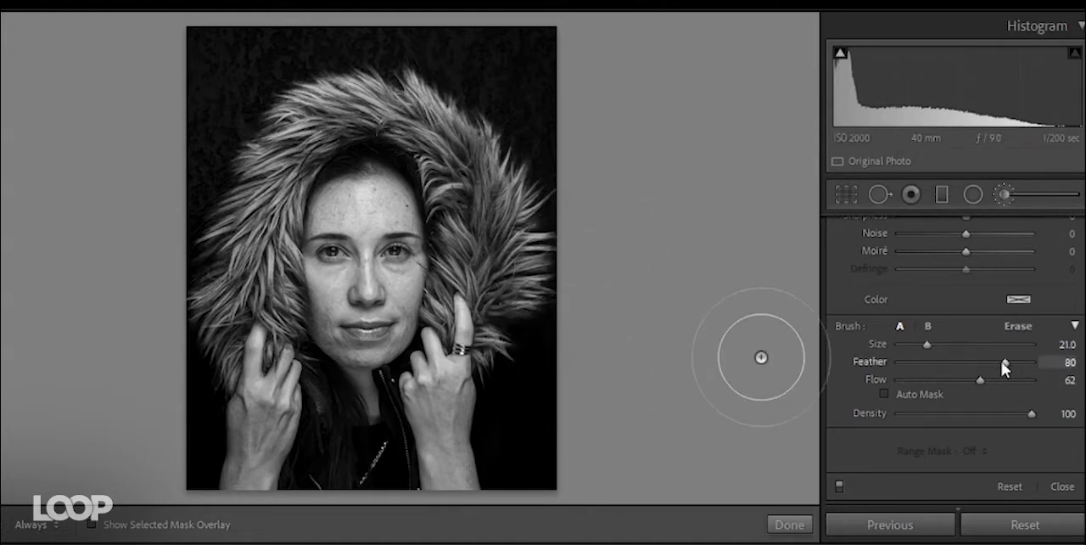
drag(1012, 364, 976, 366)
scroll(499, 307, down, 1)
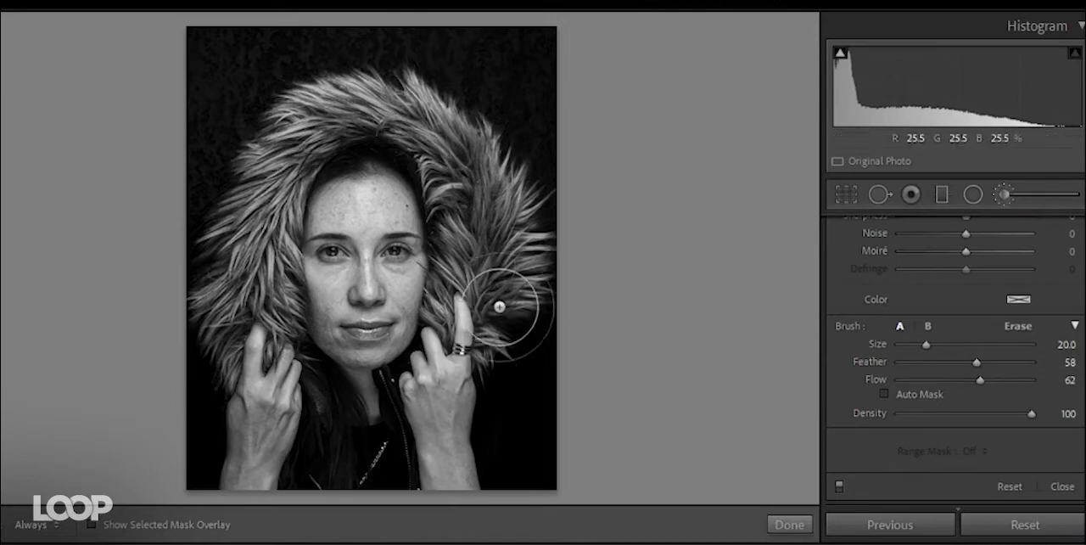
scroll(499, 307, down, 6)
- Enlarge the brush to size 19 and paint the brightening mask over the forehead
mouse_move(5, 283)
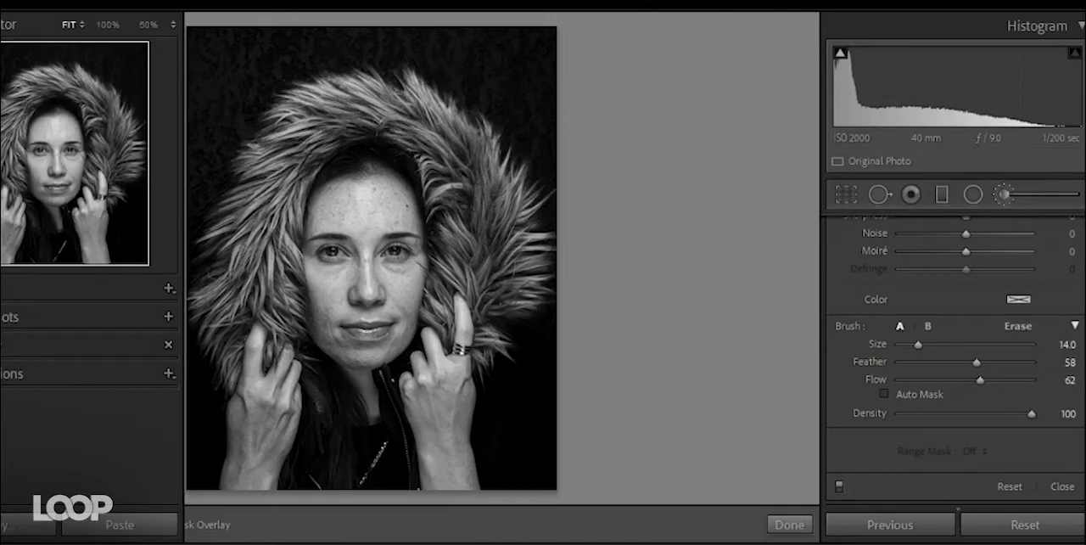
click(81, 27)
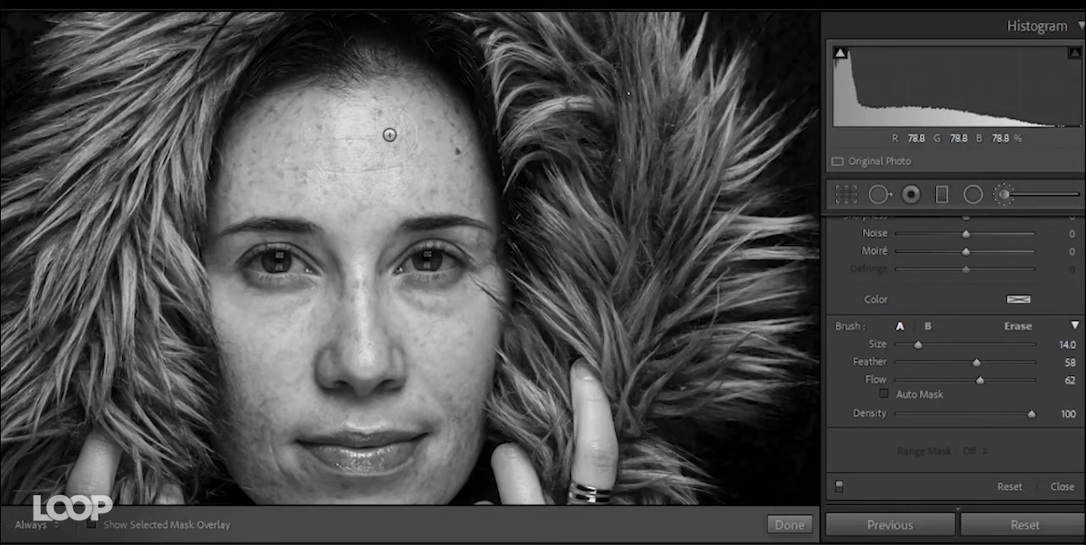
scroll(389, 134, up, 5)
key(h)
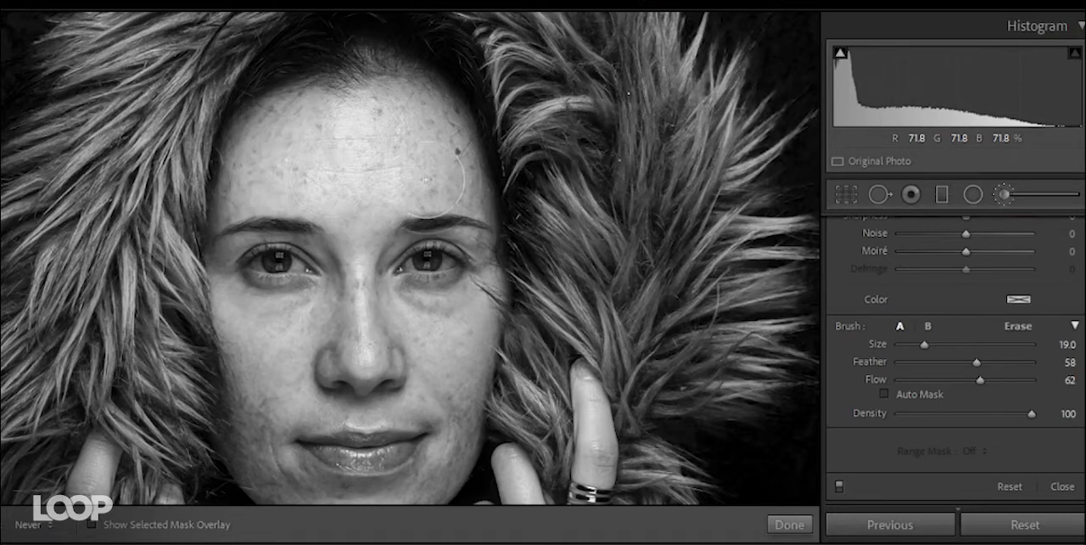
key(h)
click(318, 147)
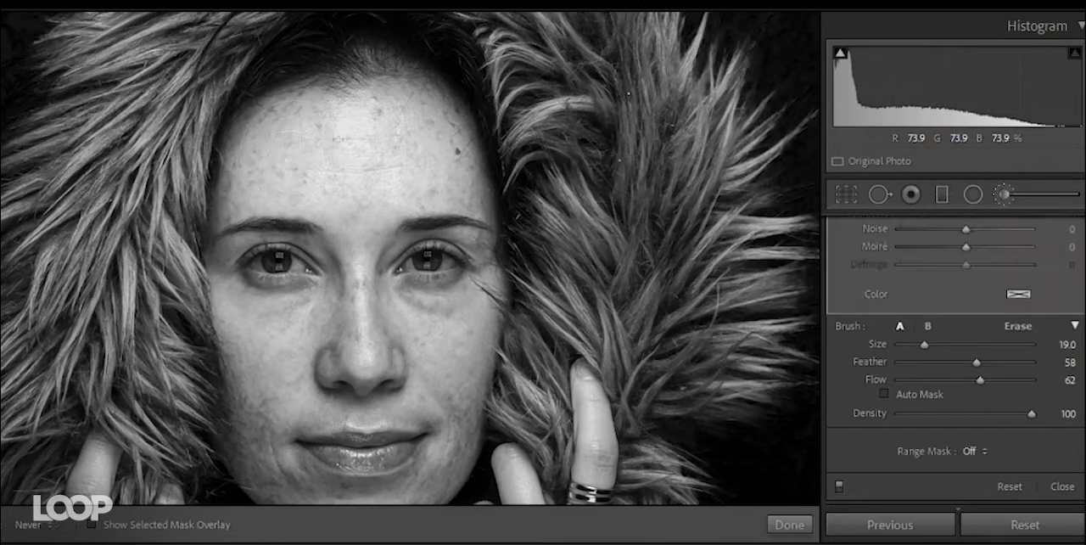
key(h)
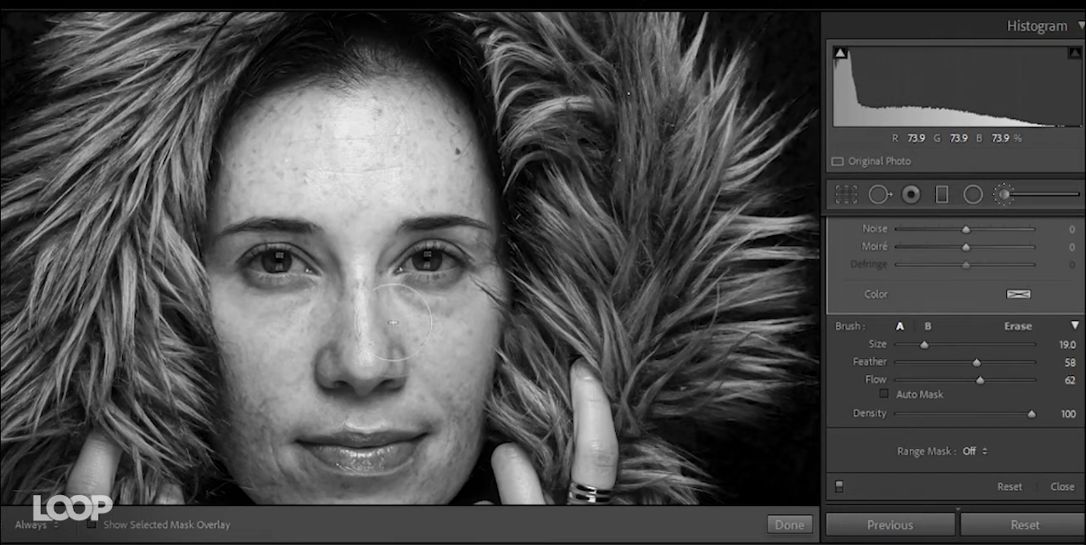
scroll(840, 327, up, 5)
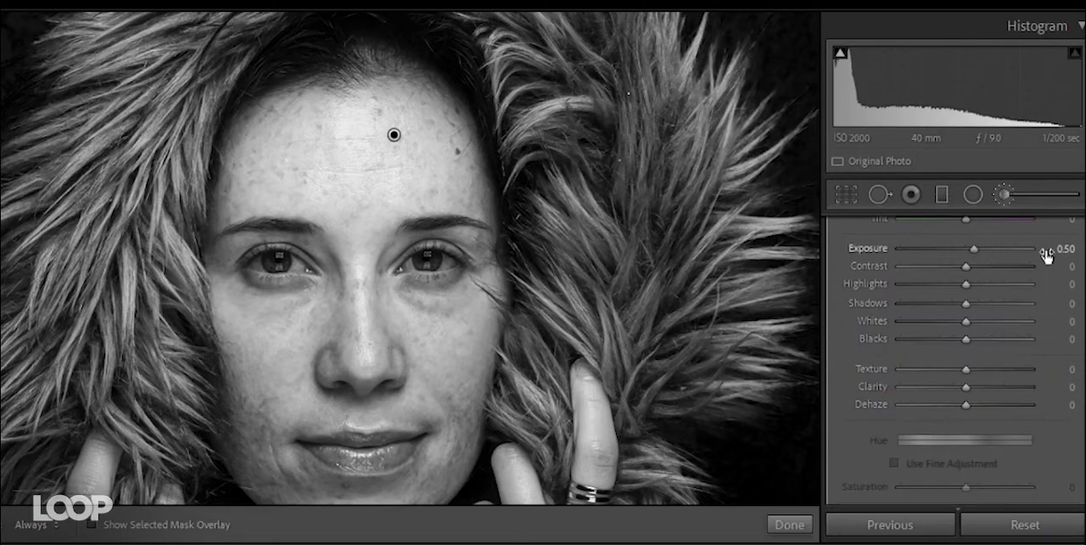
- Extend the brightening brush mask over both cheeks beneath the eyes
key(h)
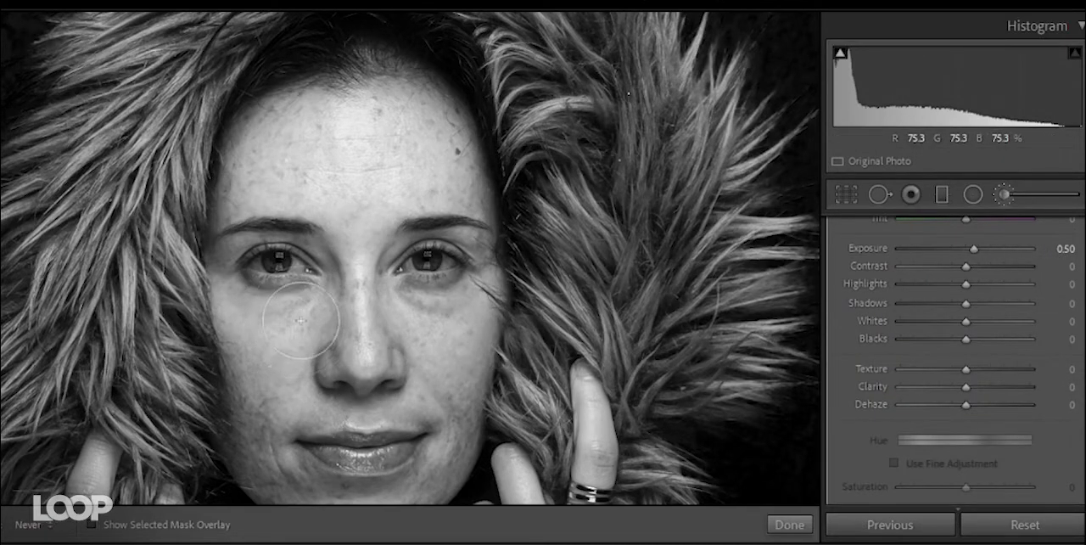
key(h)
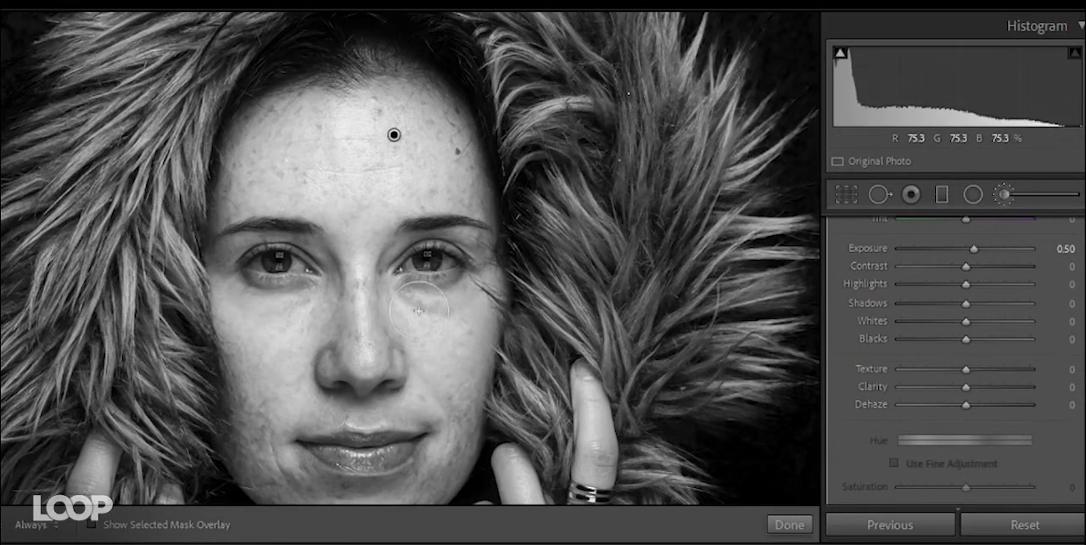
key(h)
key(h)
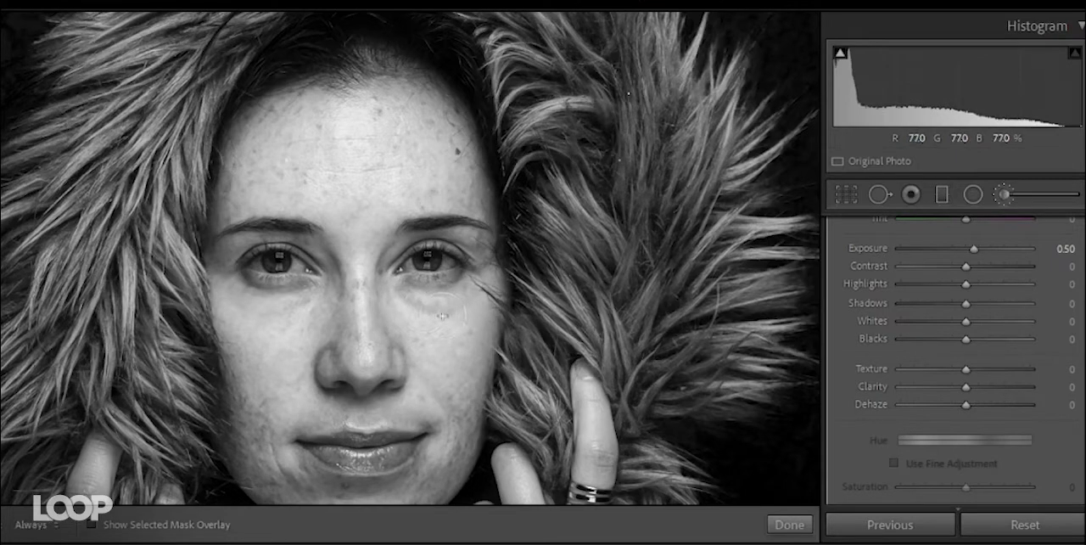
key(h)
key(h)
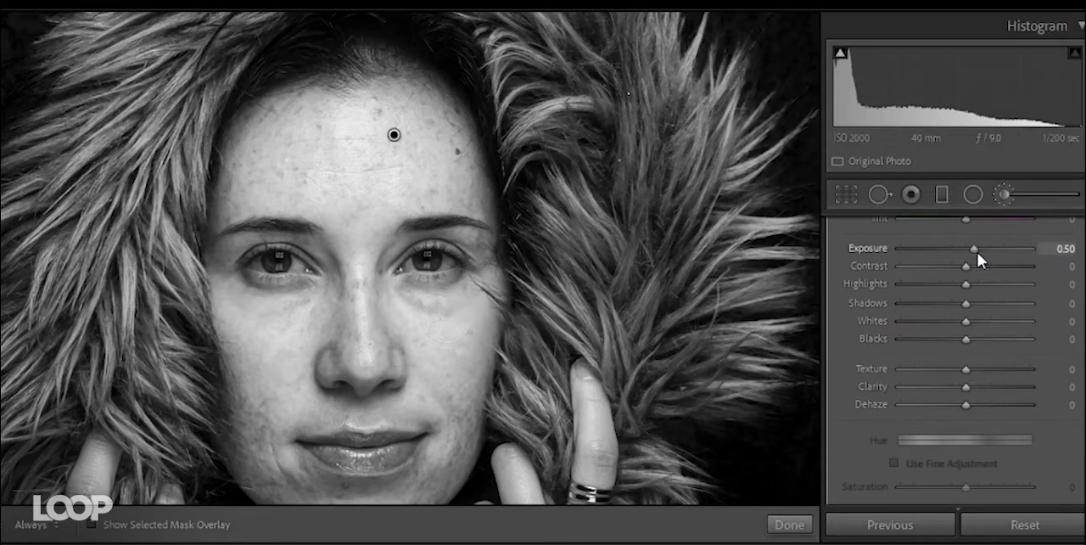
- Raise the face mask's Exposure to 1.12 and compare the portrait with brush adjustments off and on
drag(978, 252, 985, 252)
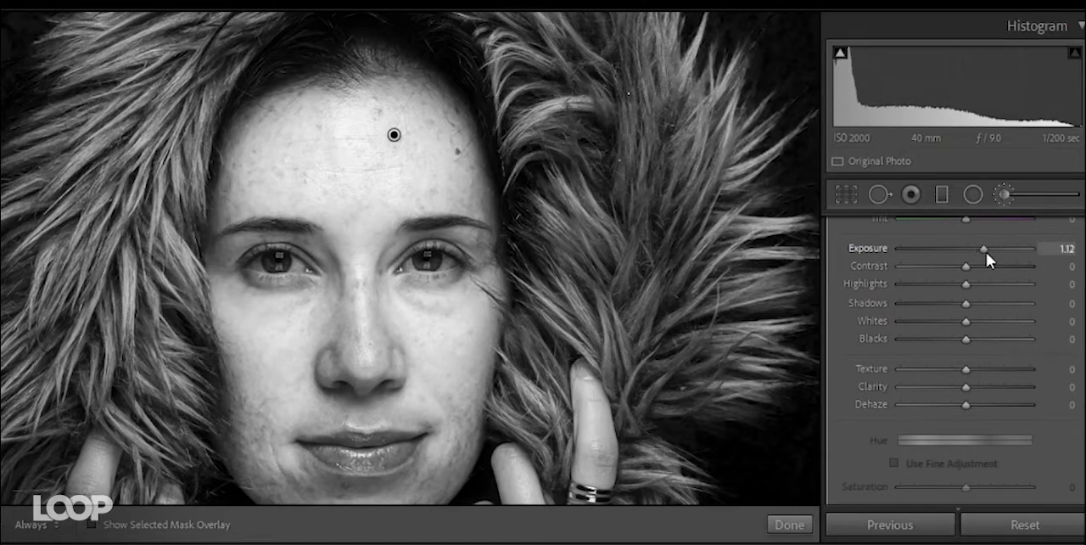
scroll(865, 413, down, 5)
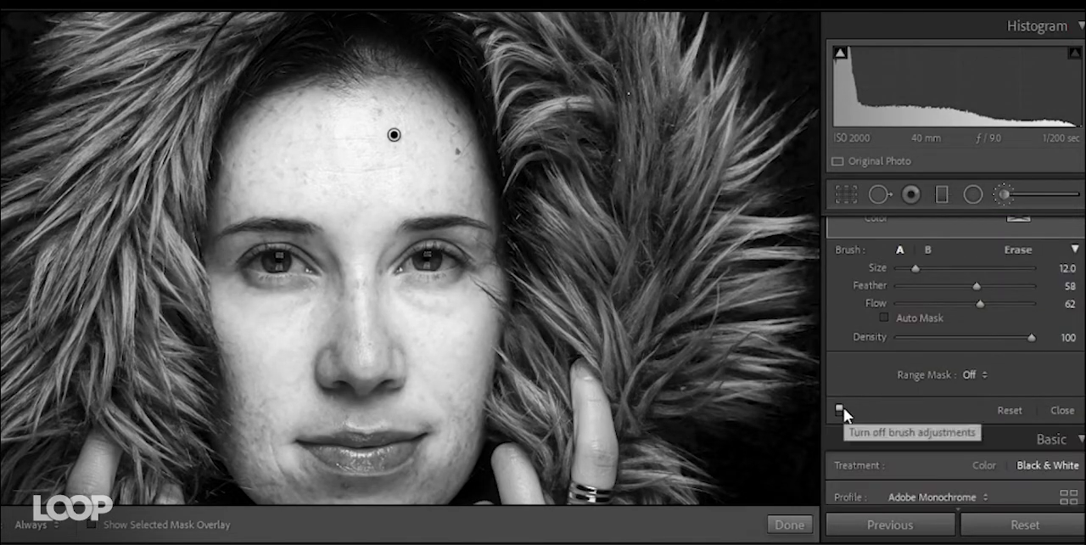
click(843, 408)
click(844, 408)
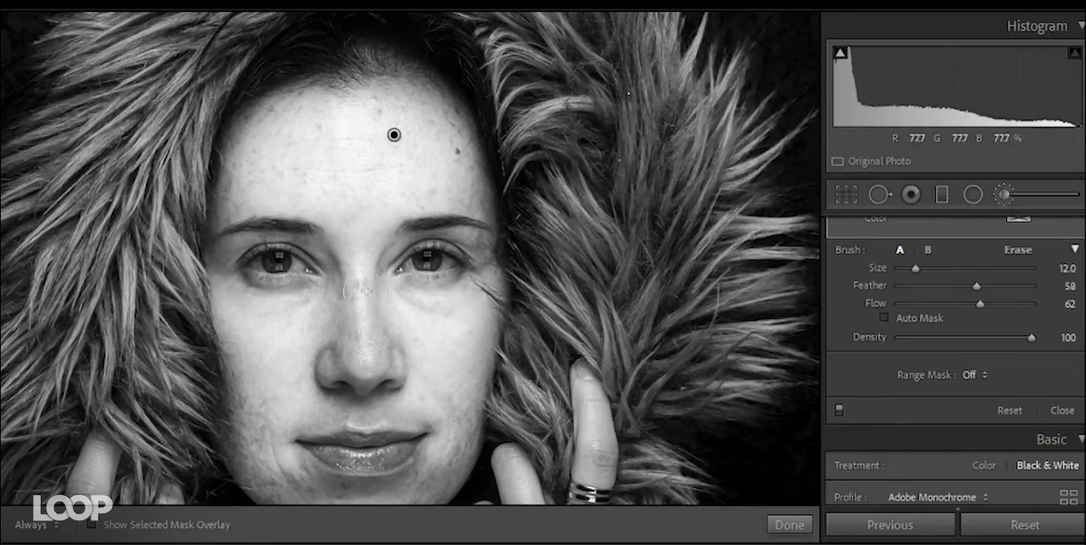
- Brighten the lower cheeks, jaw and forehead with the size 12 brush, and close the Adjustment Brush
key(h)
key(h)
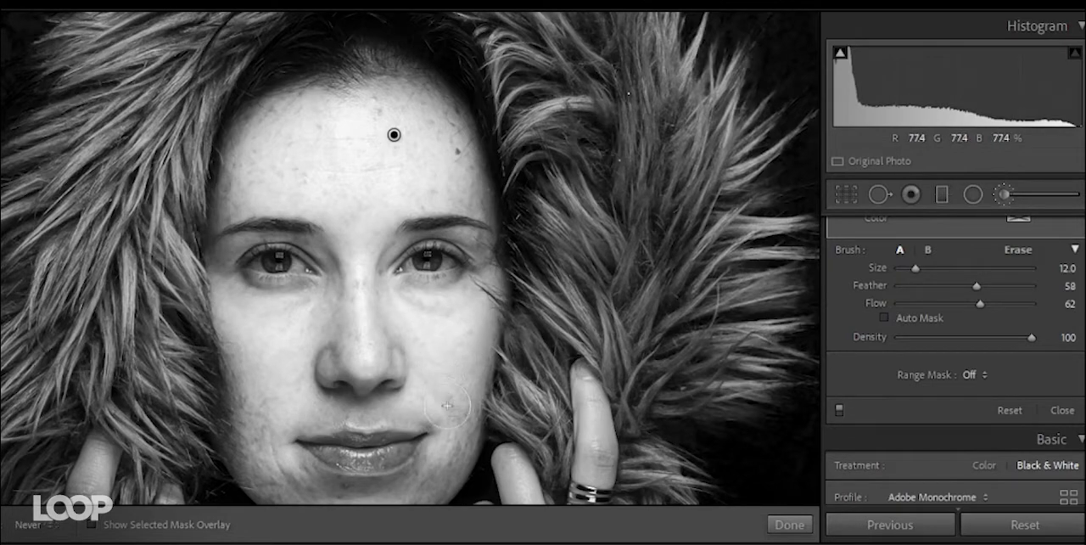
drag(451, 437, 442, 484)
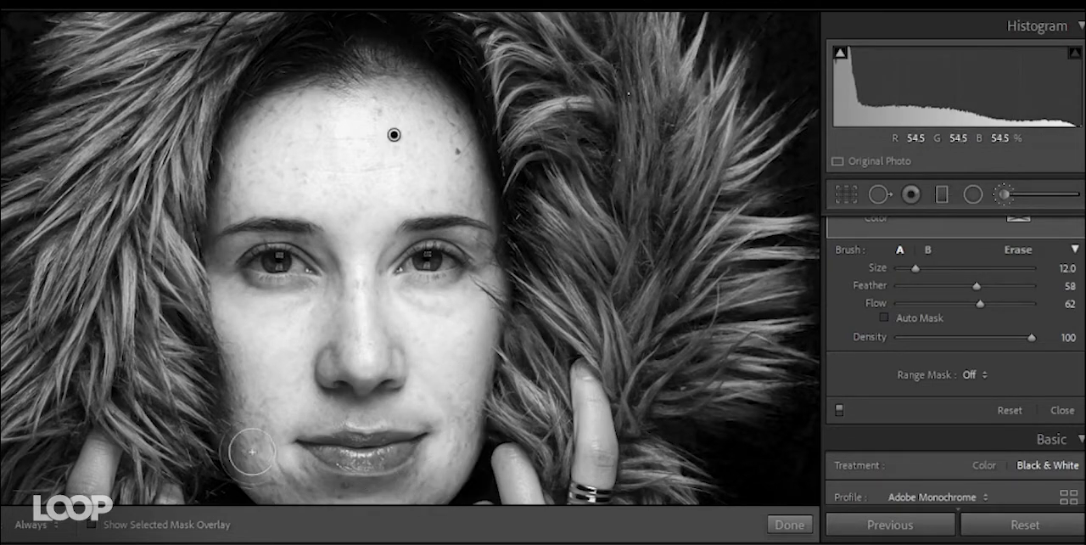
key(h)
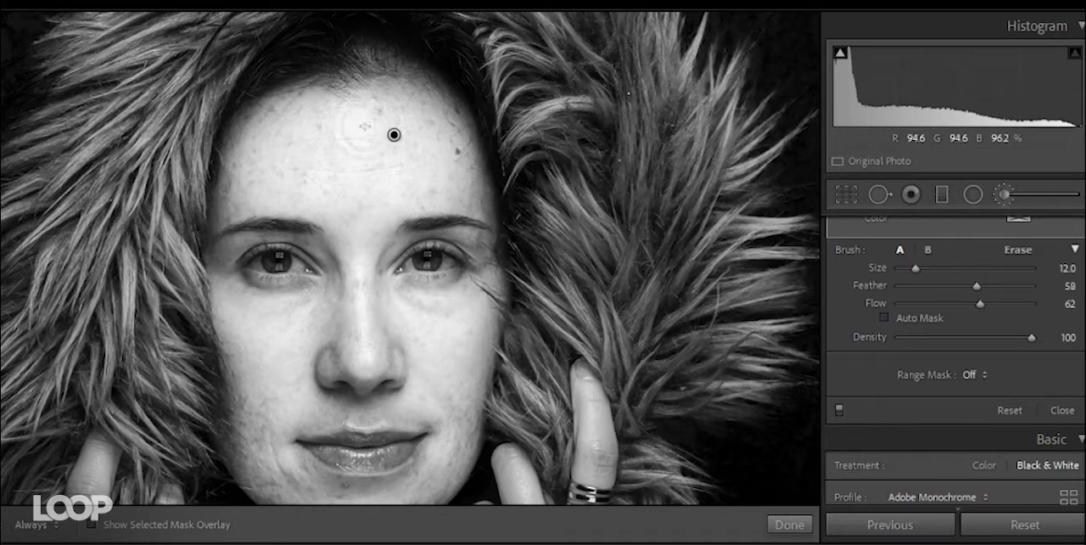
key(h)
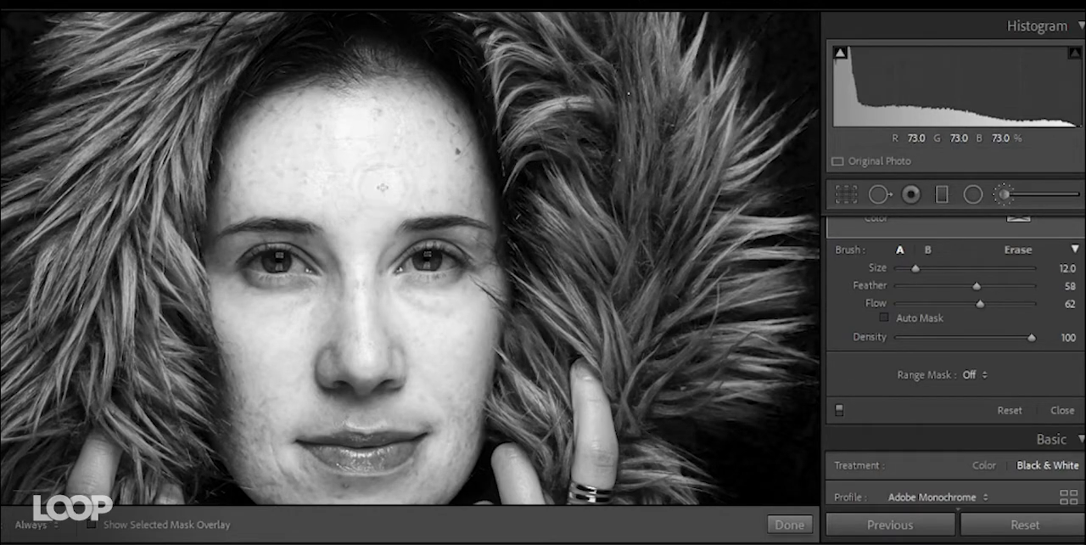
scroll(851, 379, up, 2)
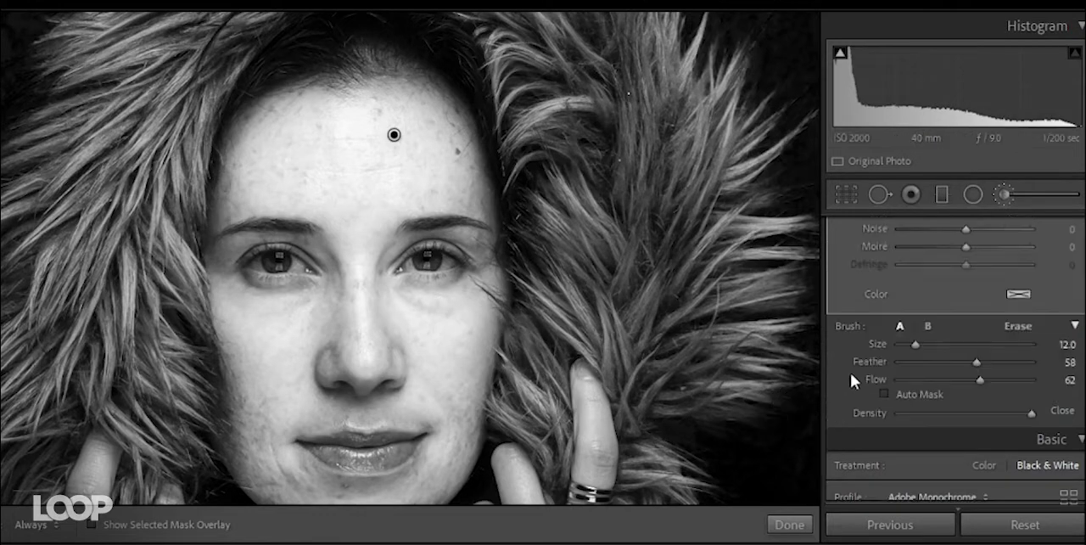
scroll(851, 373, up, 4)
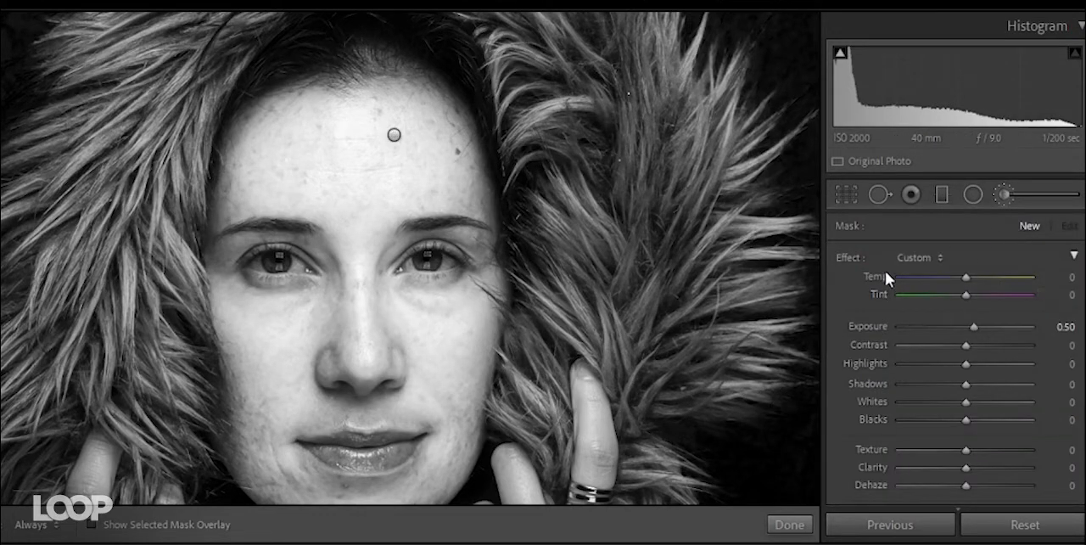
click(1005, 193)
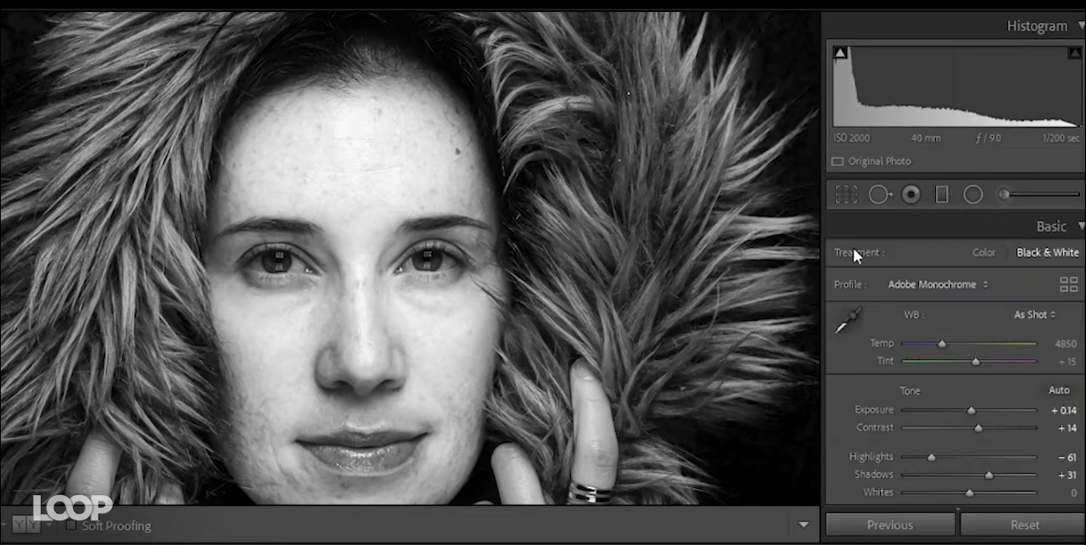
- Compare the brush adjustments off and on under the Color treatment, and return the portrait to Black & White
click(978, 252)
click(1003, 195)
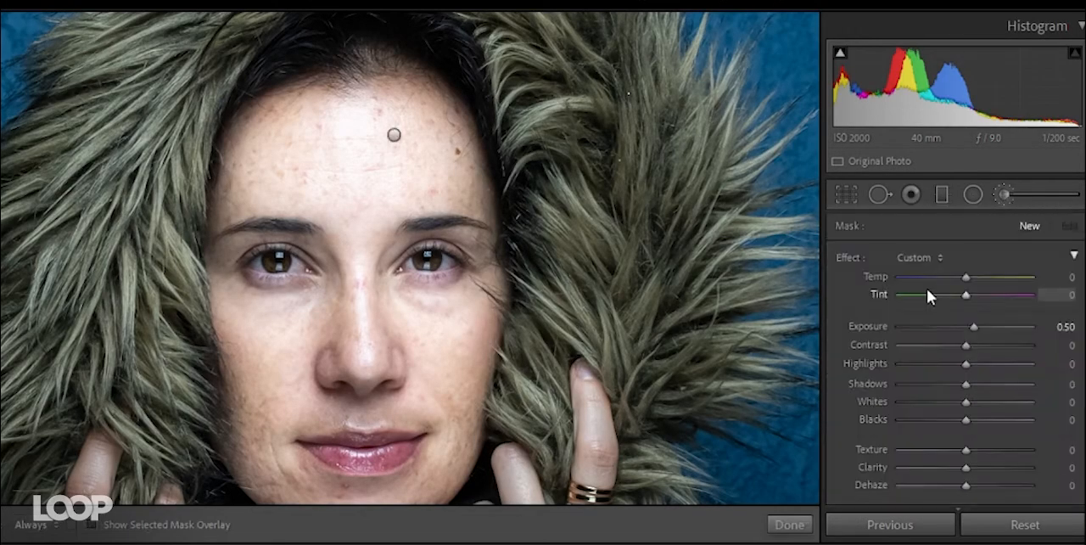
scroll(861, 352, down, 10)
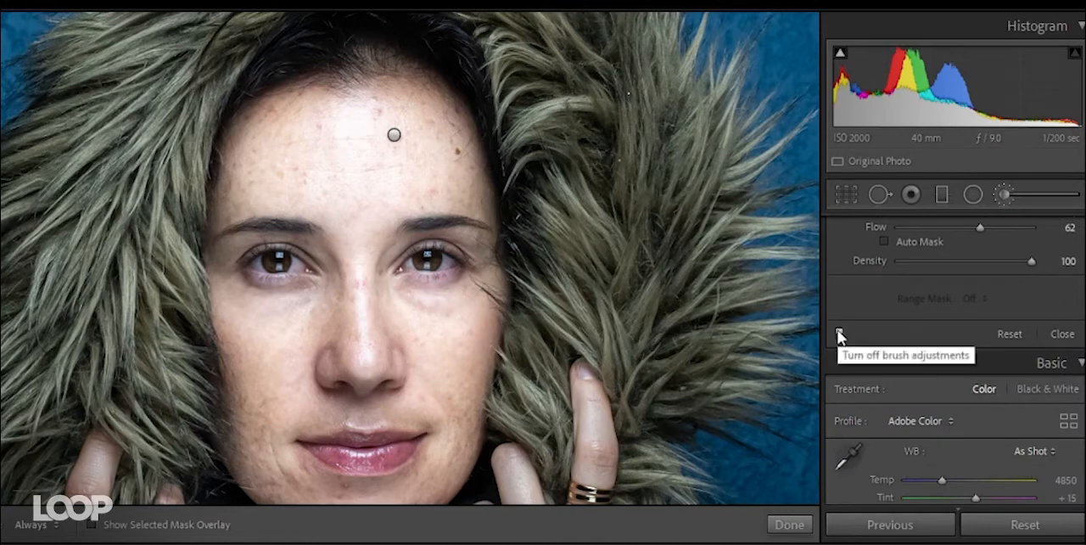
click(839, 333)
click(839, 334)
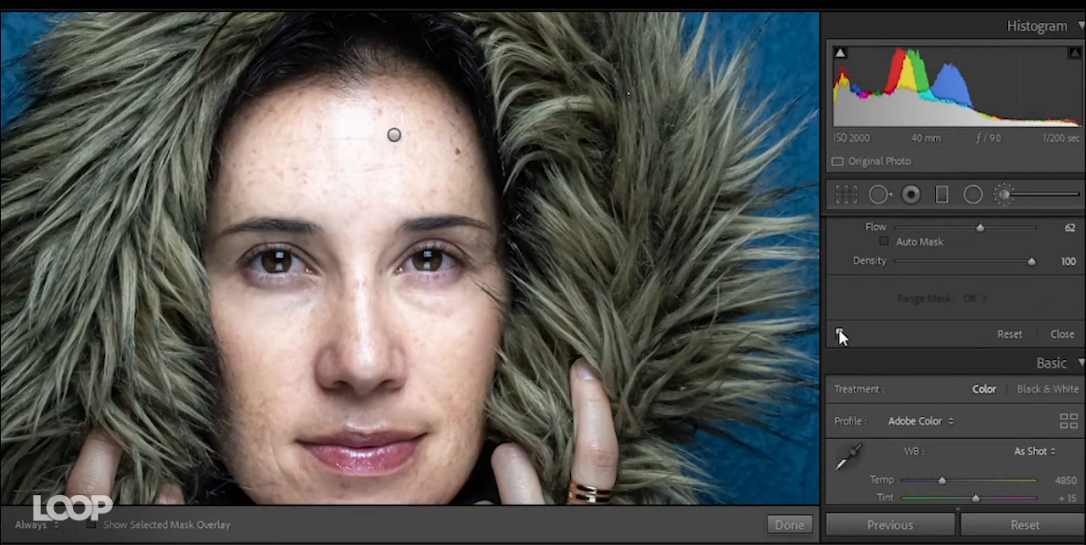
click(840, 335)
click(839, 335)
click(1001, 193)
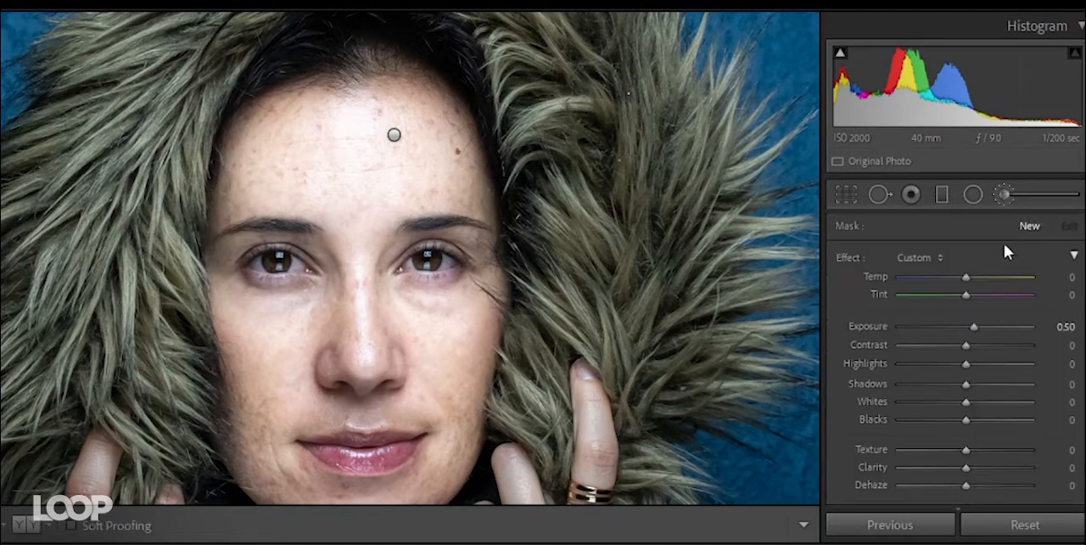
click(1042, 253)
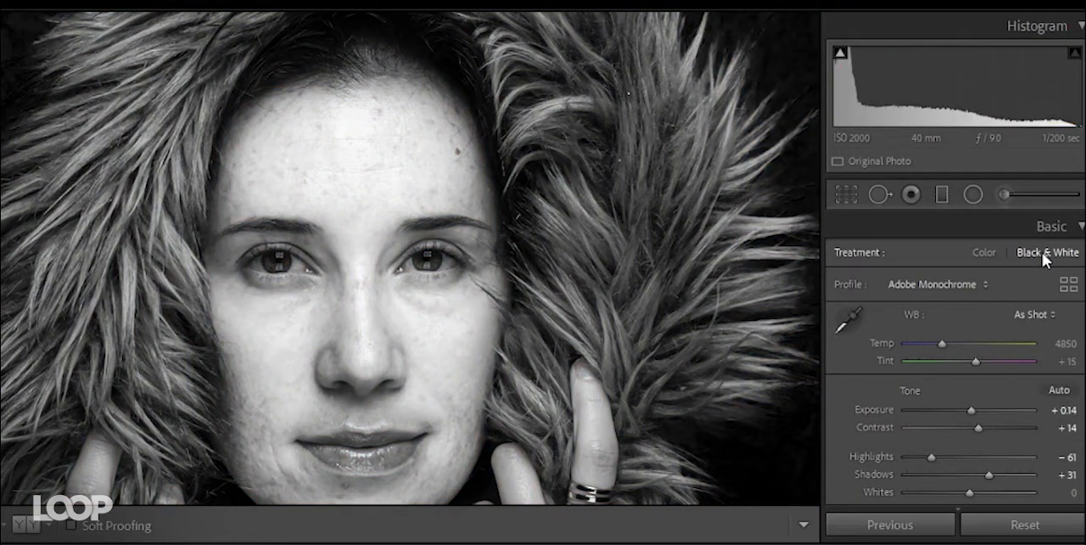
- Create a darkening brush mask at Exposure -0.68 around both eyes and down the side of the nose
click(1005, 194)
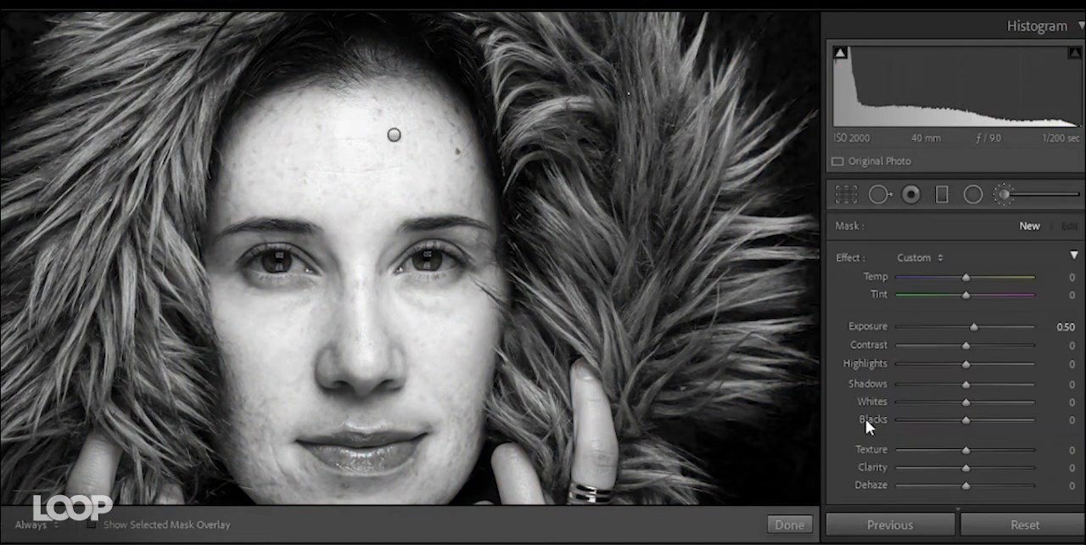
mouse_move(964, 326)
mouse_down()
mouse_move(943, 326)
mouse_move(955, 328)
mouse_up()
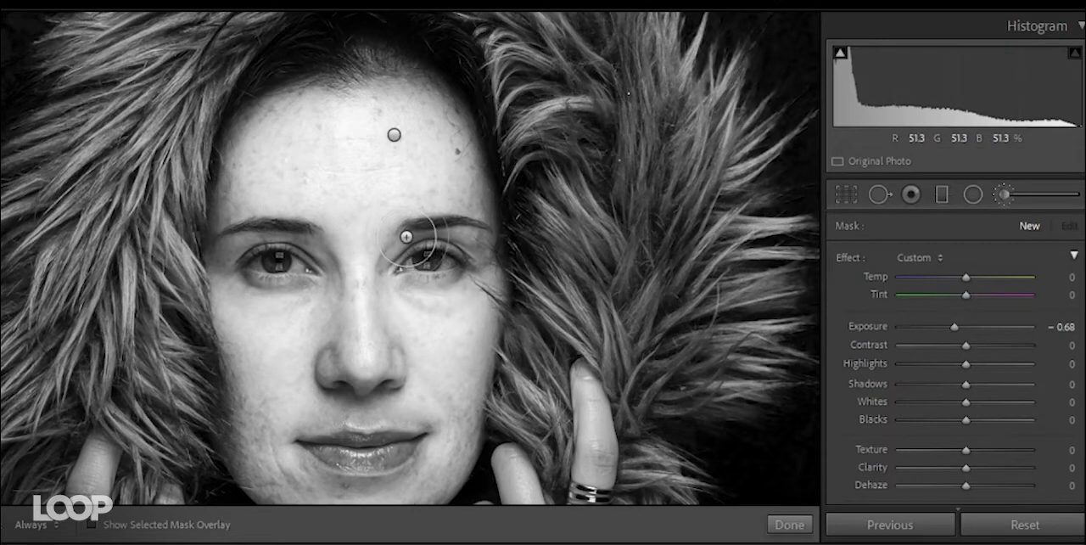
mouse_move(406, 237)
mouse_down()
mouse_move(409, 367)
mouse_move(401, 316)
mouse_move(455, 245)
mouse_move(481, 253)
mouse_up()
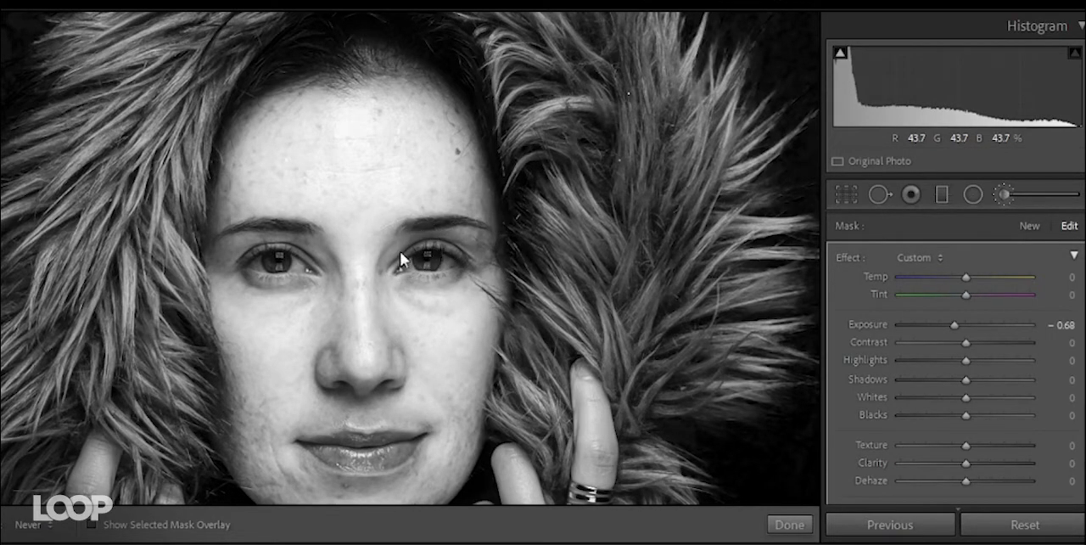
mouse_move(296, 252)
mouse_down()
mouse_move(221, 261)
mouse_move(289, 248)
mouse_move(335, 356)
mouse_up()
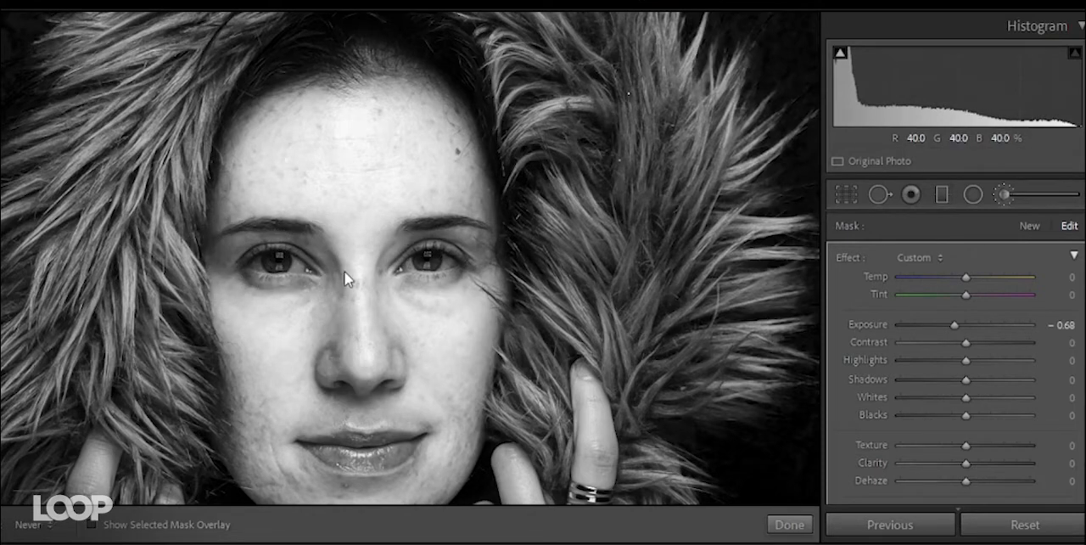
key(h)
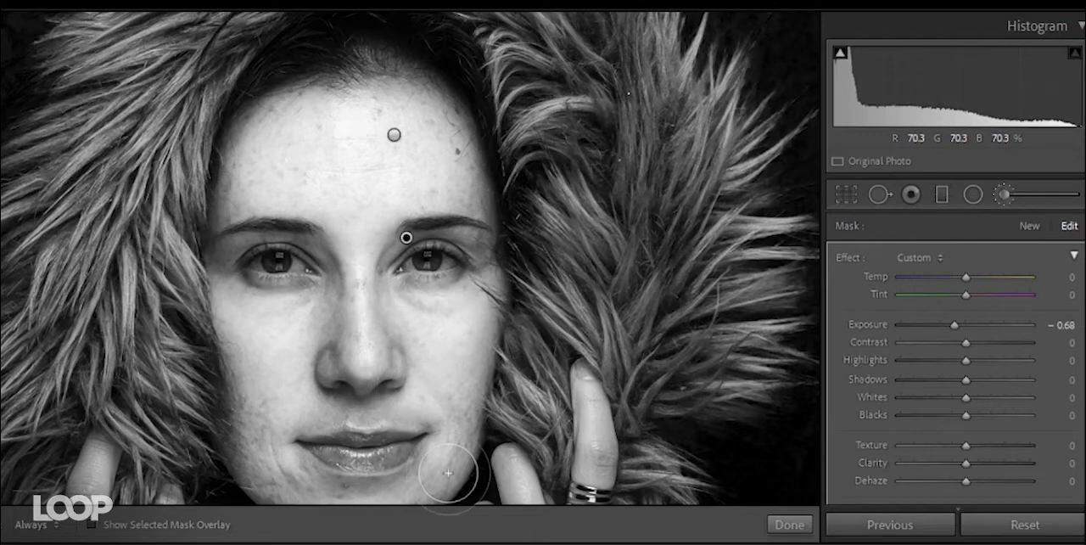
key(h)
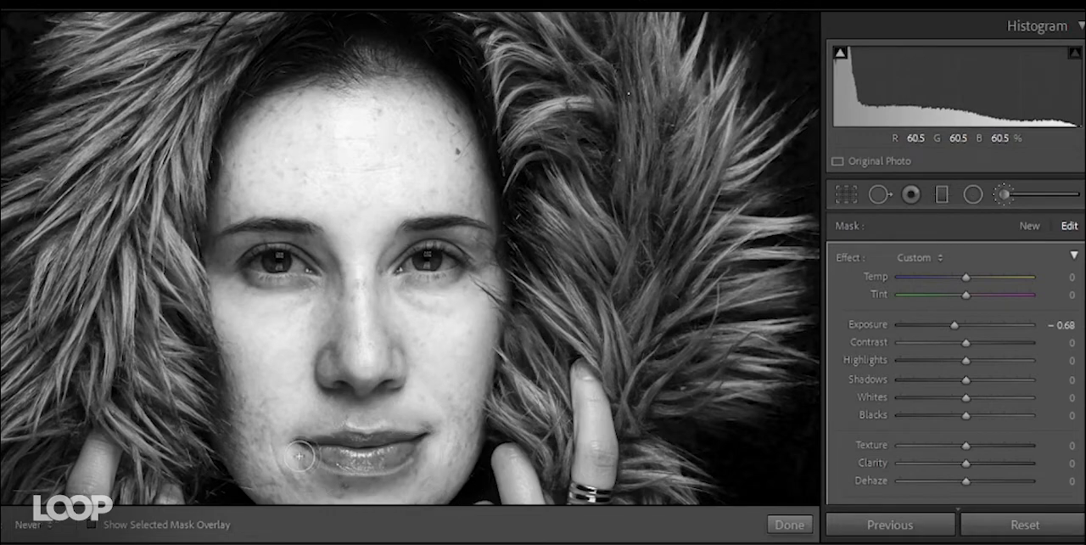
key(h)
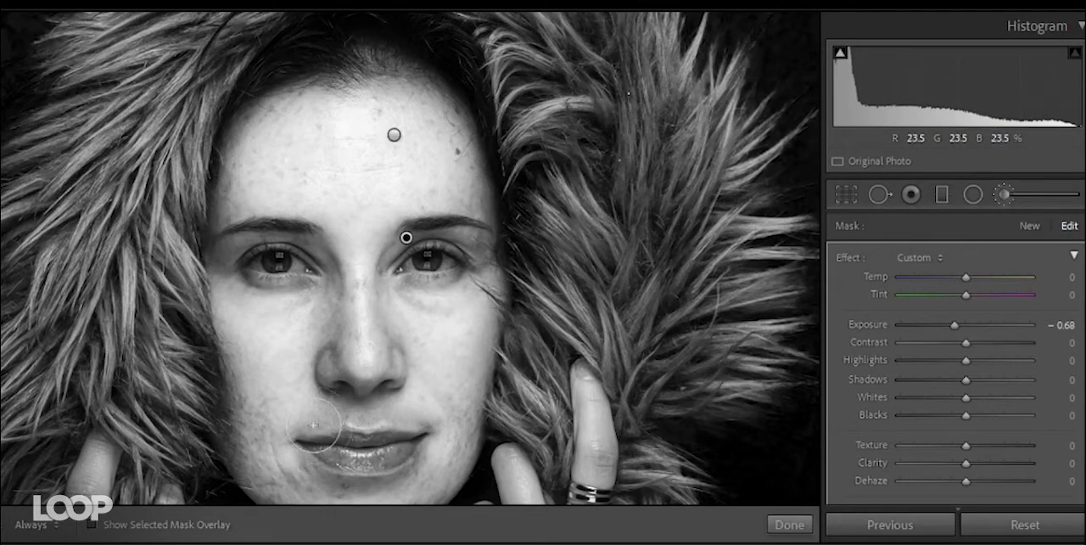
key(h)
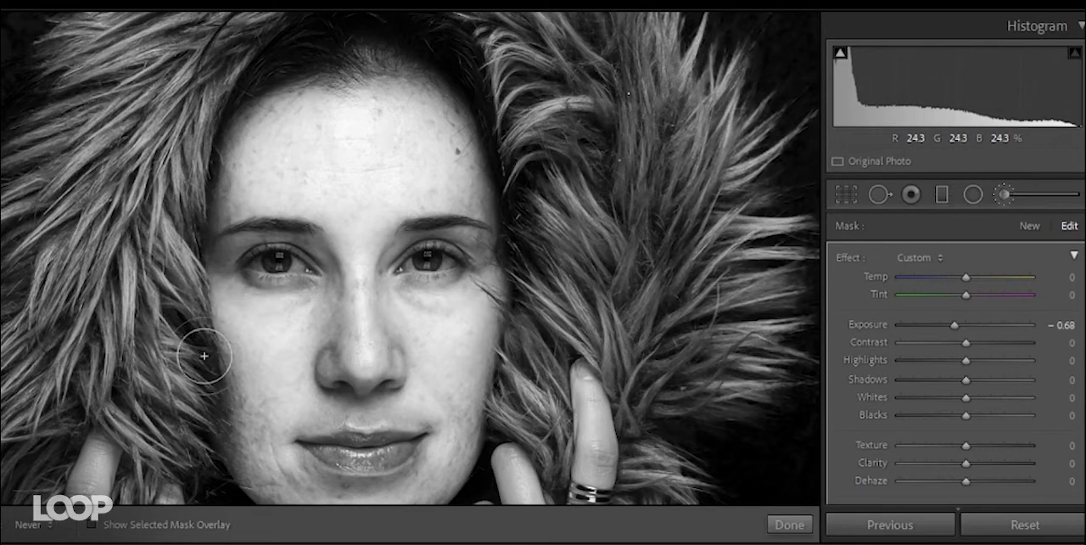
- Extend the darkening mask along both outer edges of the face and set its Exposure to -0.90
mouse_move(242, 465)
mouse_down()
mouse_move(211, 356)
mouse_move(220, 365)
mouse_up()
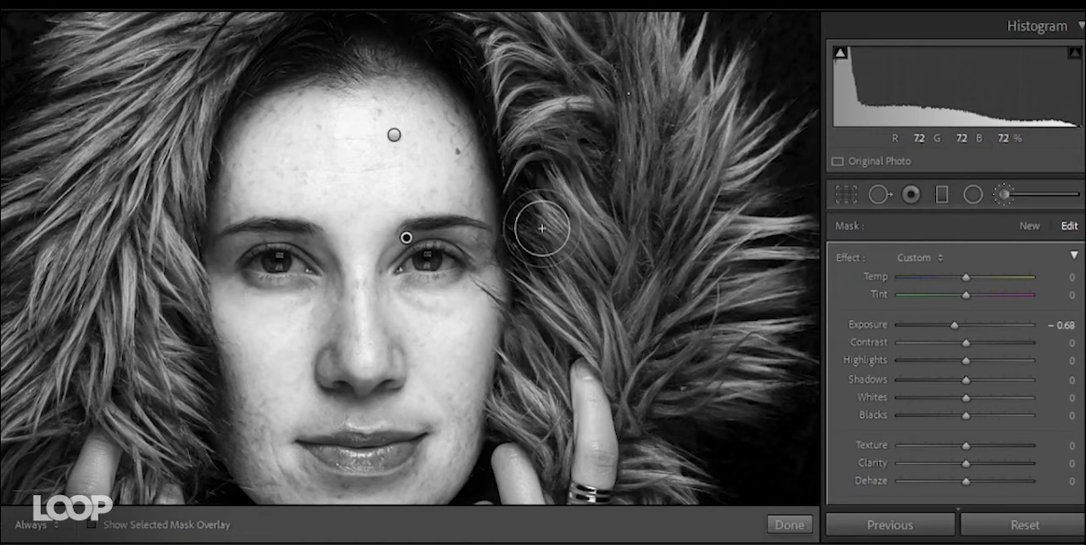
mouse_move(541, 229)
mouse_down()
mouse_move(496, 369)
mouse_move(483, 457)
mouse_move(514, 385)
mouse_move(523, 254)
mouse_move(480, 83)
mouse_move(514, 341)
mouse_move(497, 459)
mouse_up()
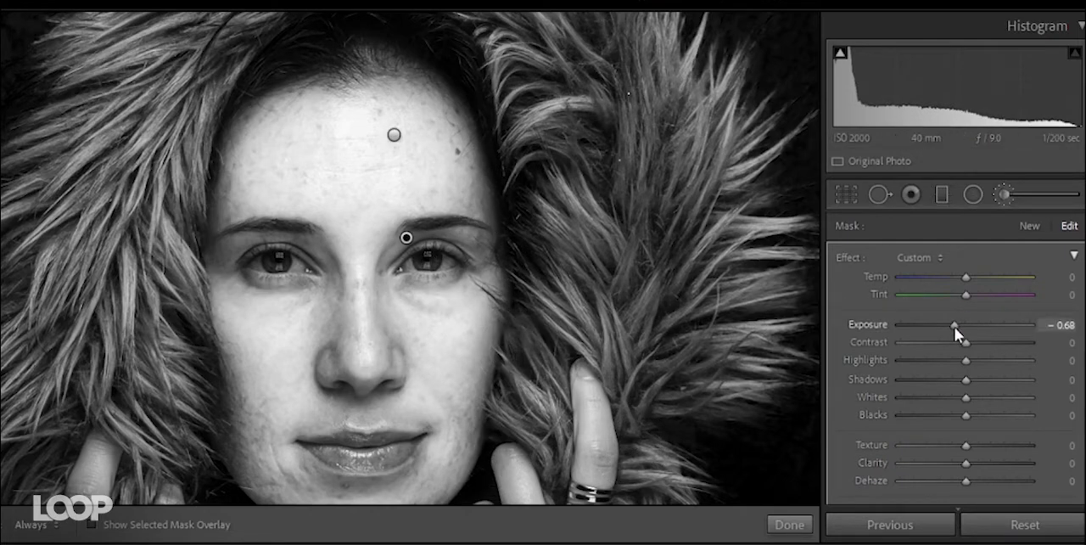
drag(955, 327, 952, 327)
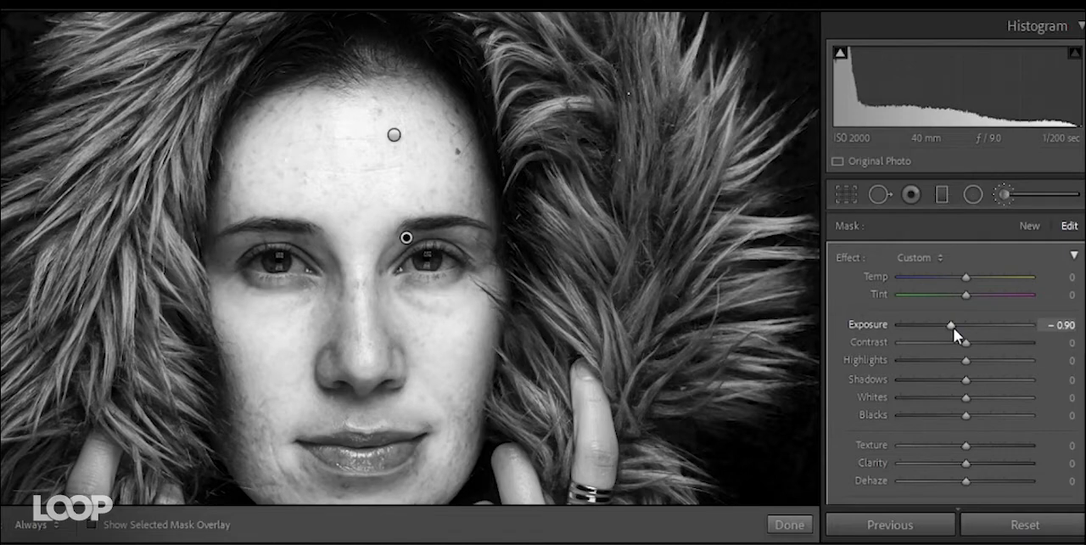
- Compare the black and white portrait with the brush adjustments off and on
scroll(884, 363, down, 5)
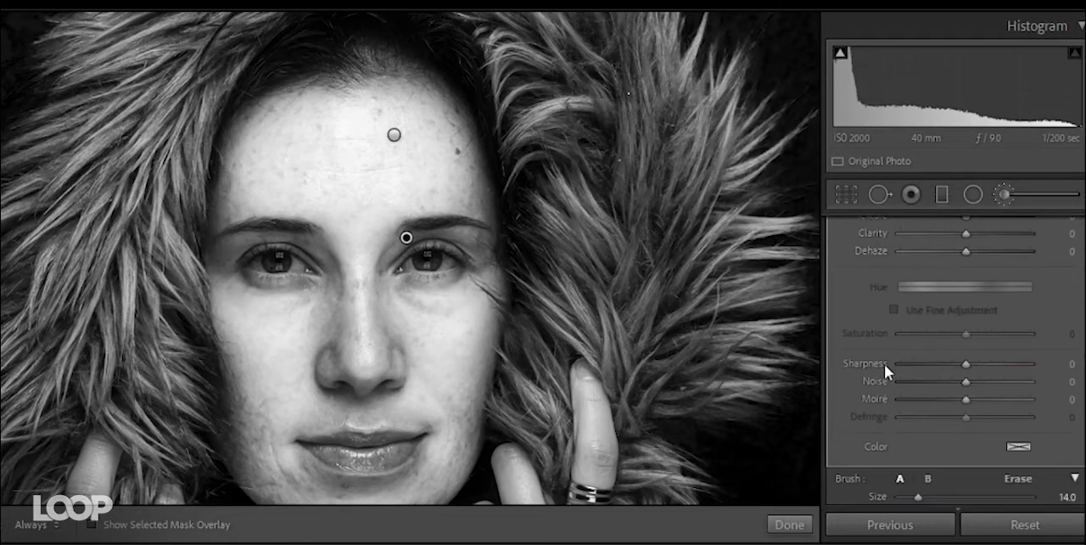
scroll(884, 364, down, 6)
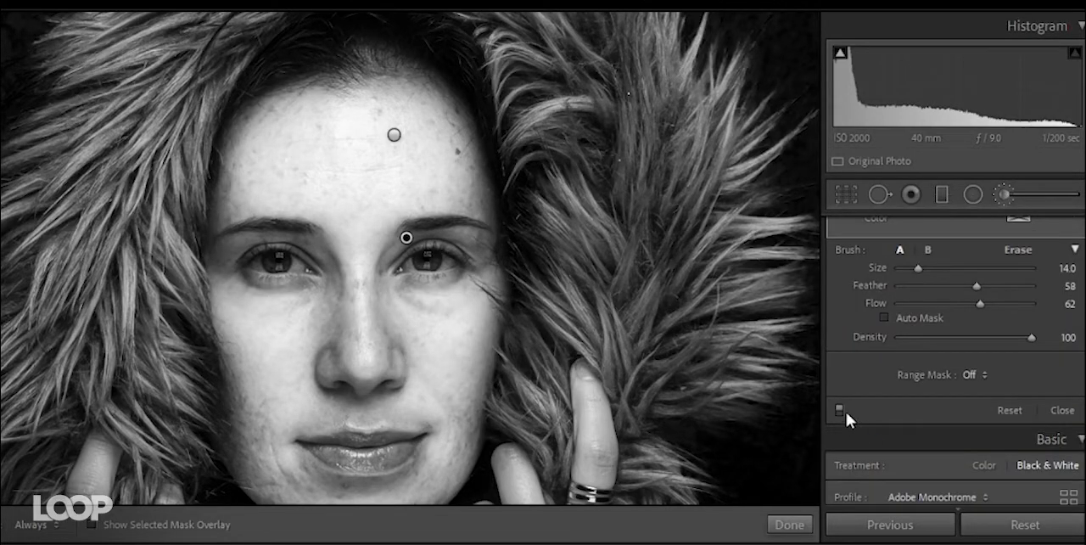
click(839, 410)
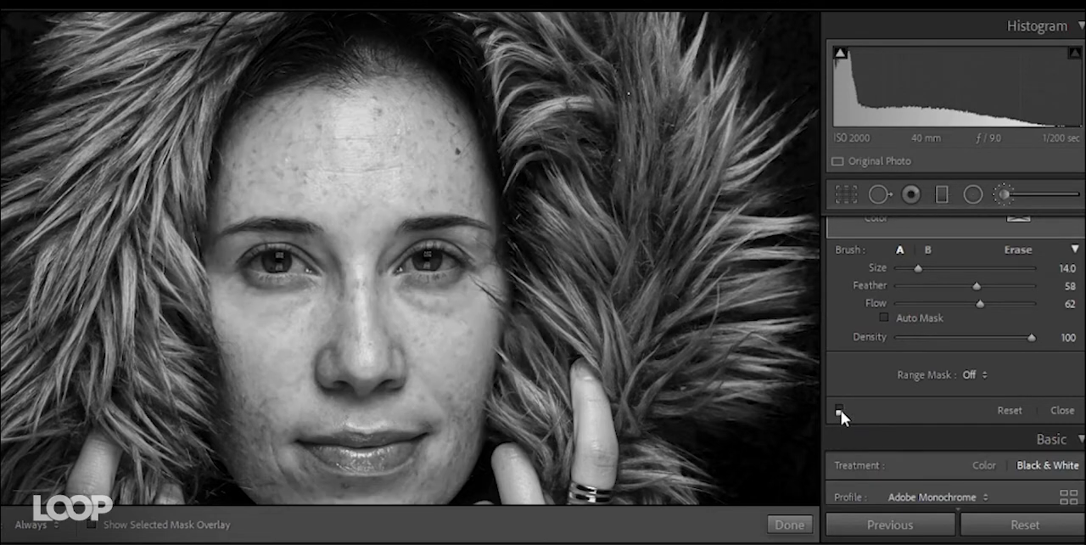
click(839, 409)
click(840, 410)
click(840, 409)
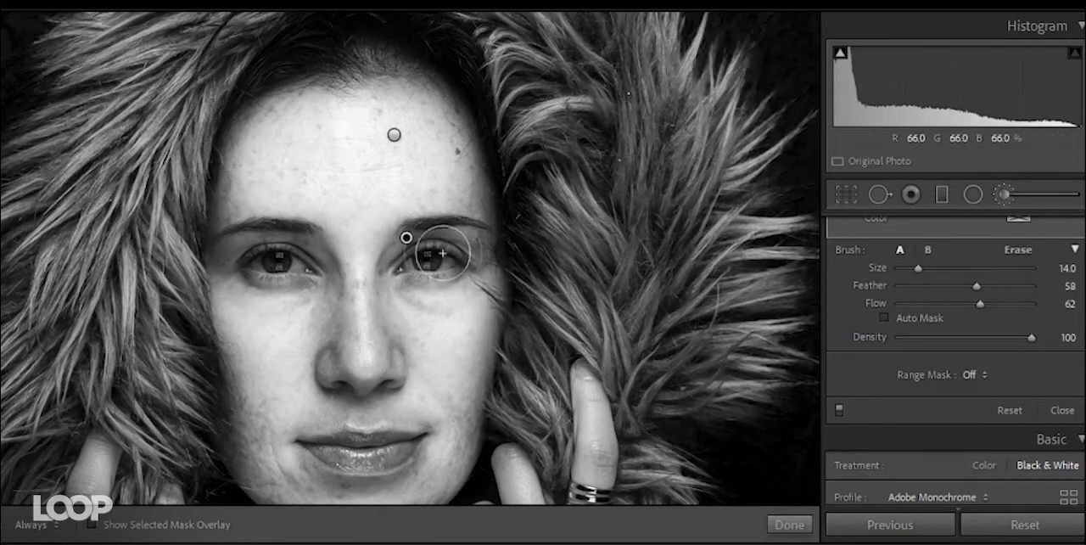
- Compare the brightening and darkening masks off and on under the Color treatment, and return the portrait to Black & White
scroll(869, 370, up, 5)
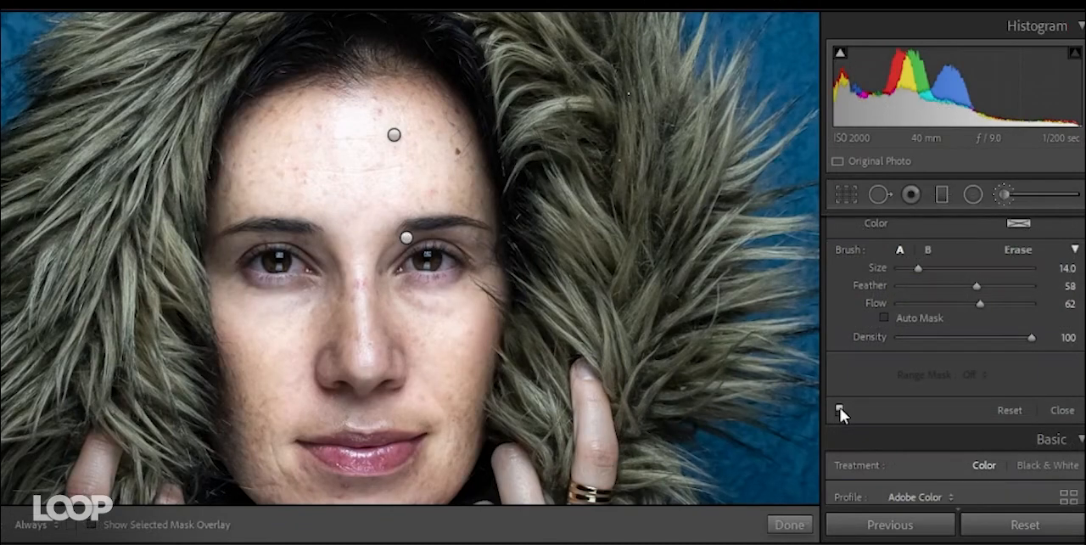
click(838, 408)
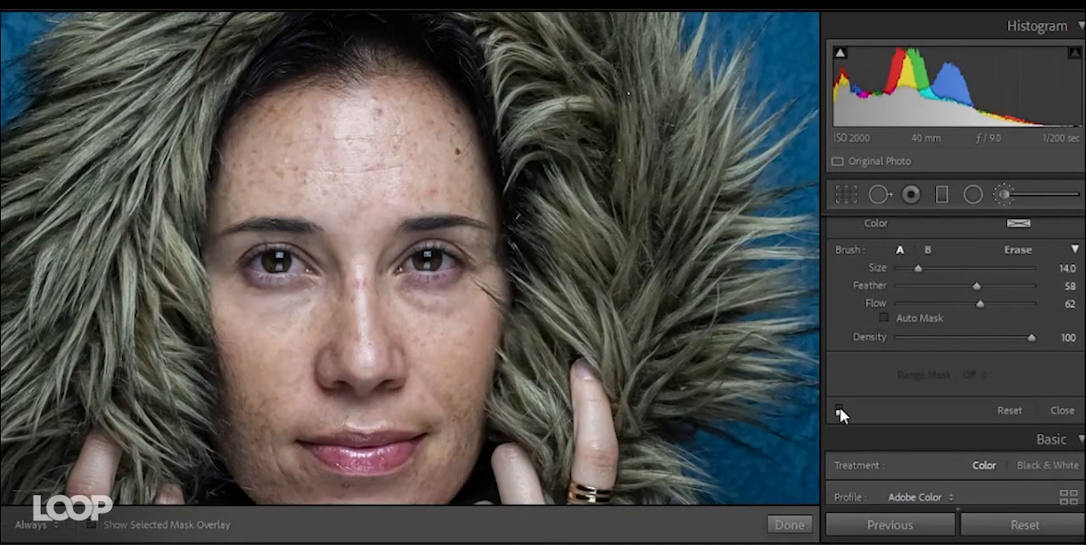
click(839, 408)
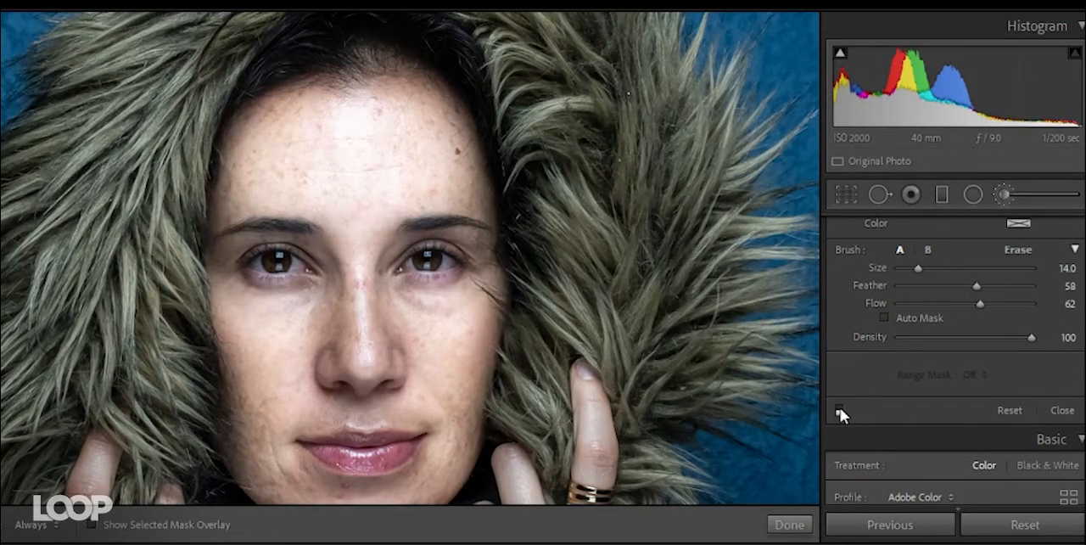
click(839, 408)
click(839, 410)
scroll(840, 407, up, 3)
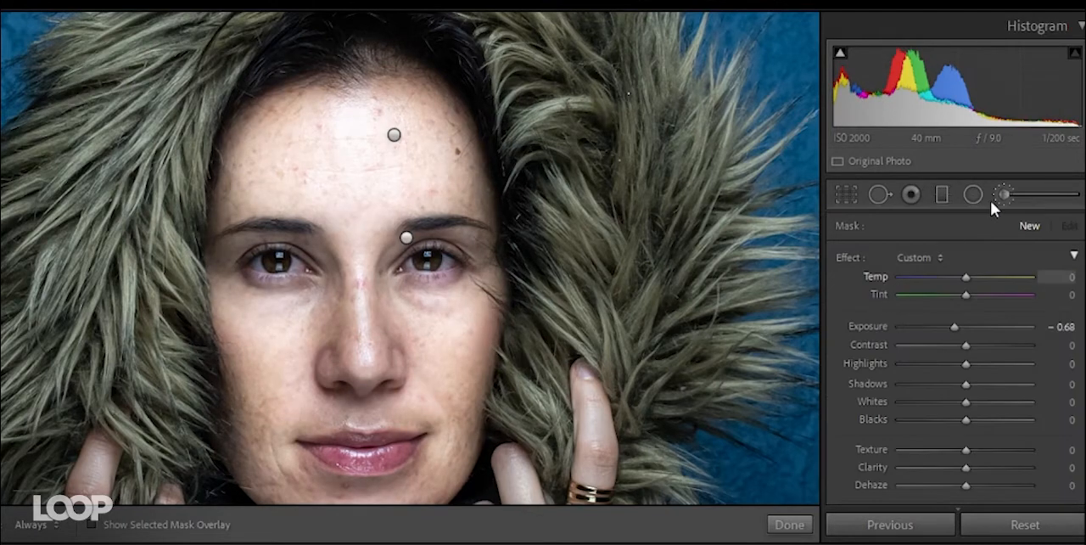
click(1056, 255)
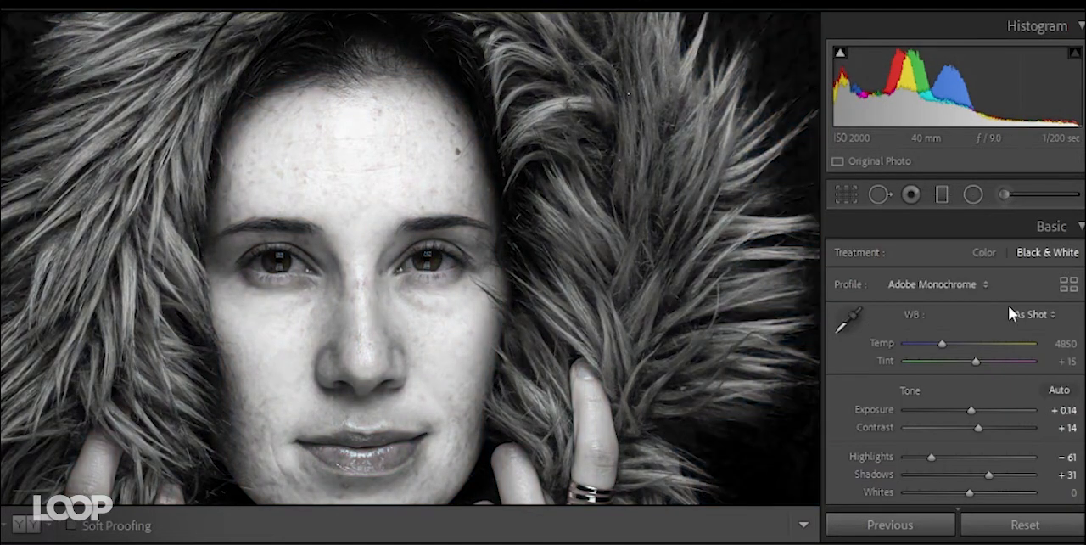
- Delete both the darkening mask by the eye and the brightening mask on the forehead, and close the Adjustment Brush
click(1005, 194)
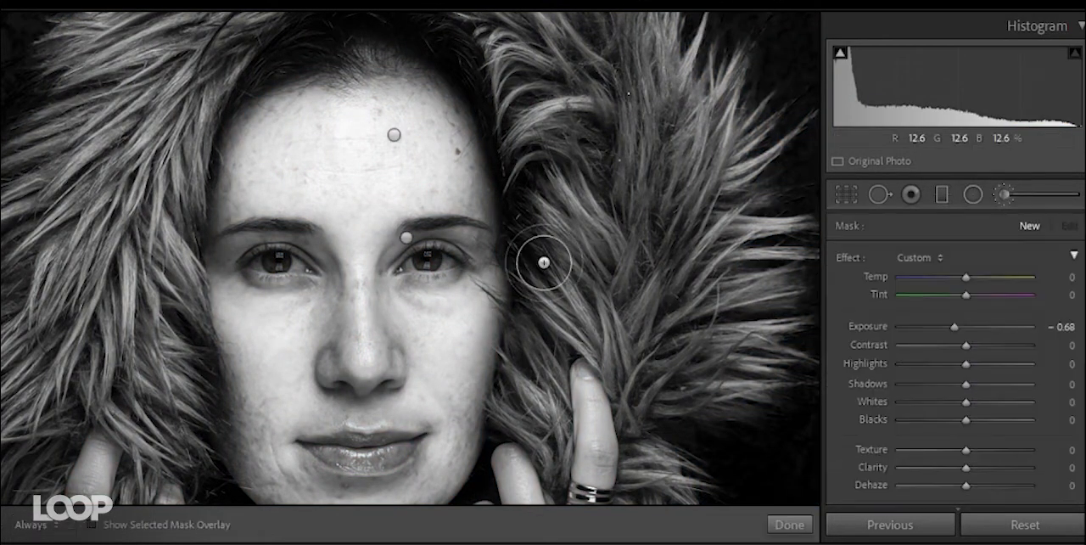
right_click(406, 238)
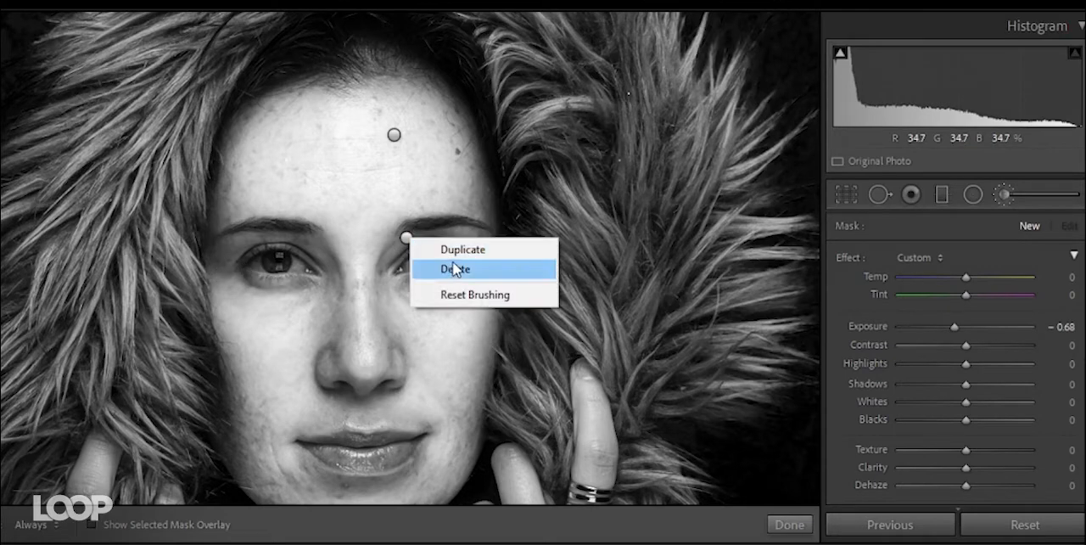
click(455, 269)
right_click(395, 135)
click(441, 161)
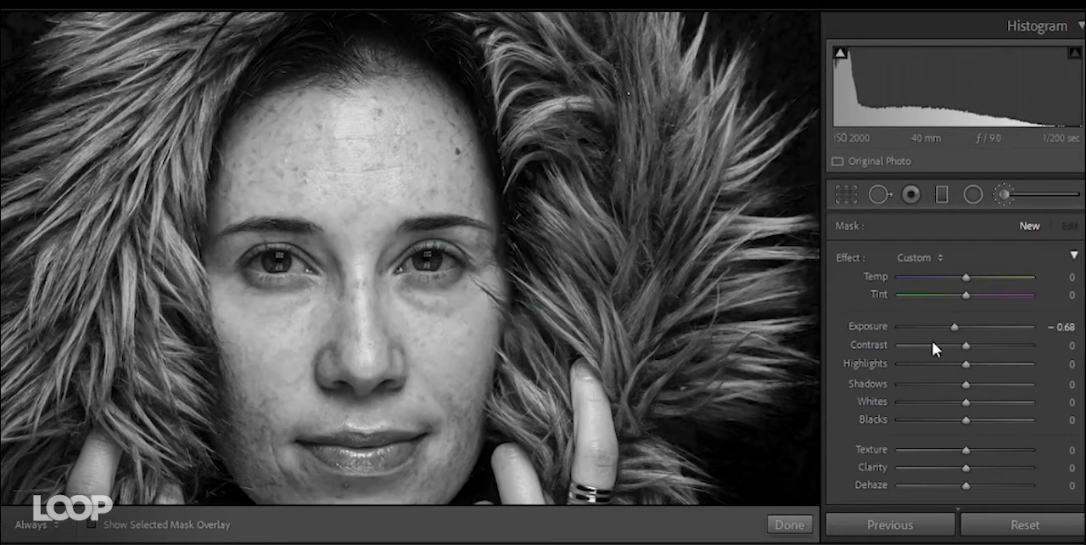
click(1003, 195)
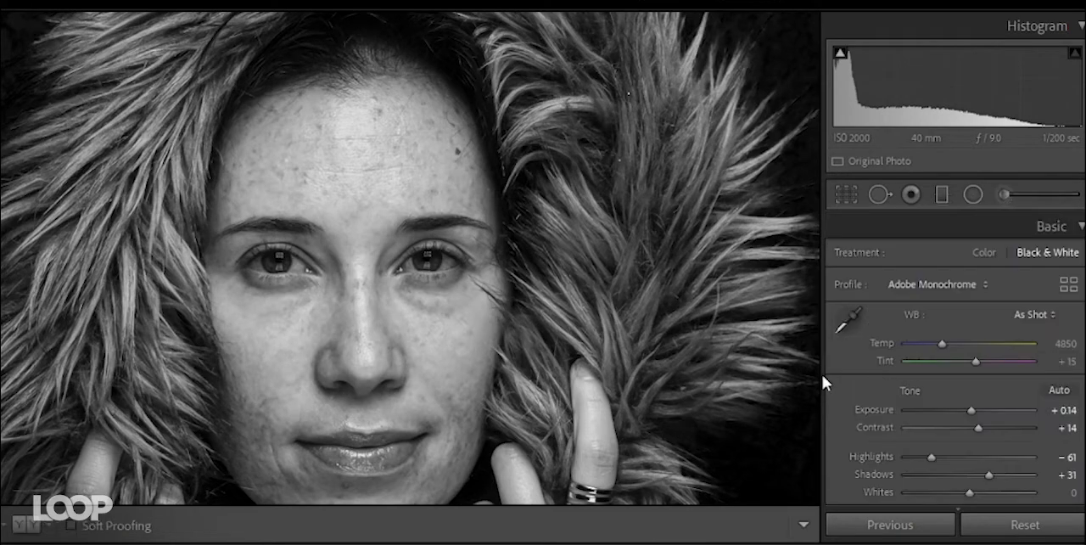
- Set the portrait's Highlights to -100 and its overall Exposure to -0.07
drag(937, 459, 902, 458)
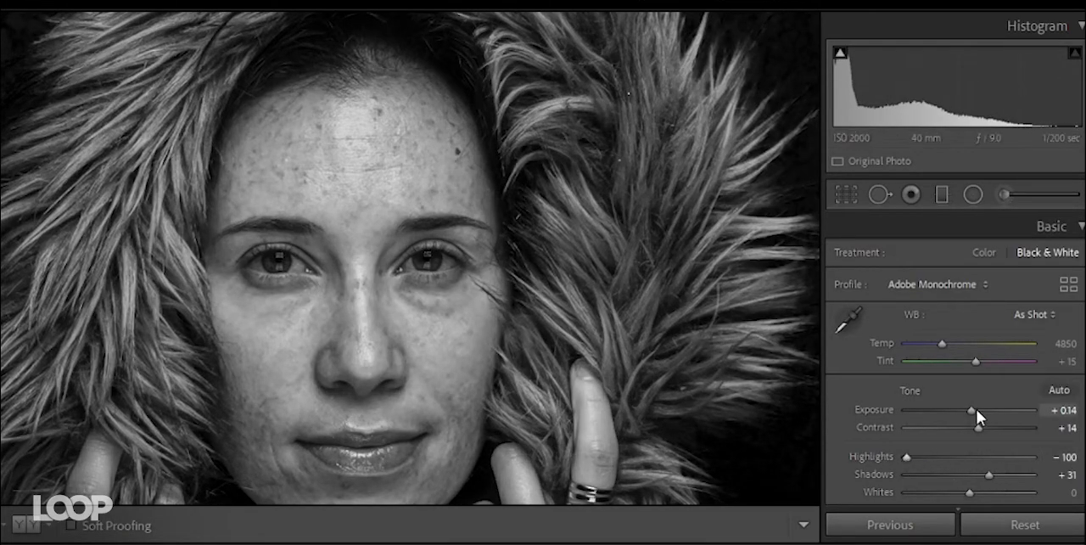
drag(976, 408, 970, 408)
drag(423, 308, 219, 73)
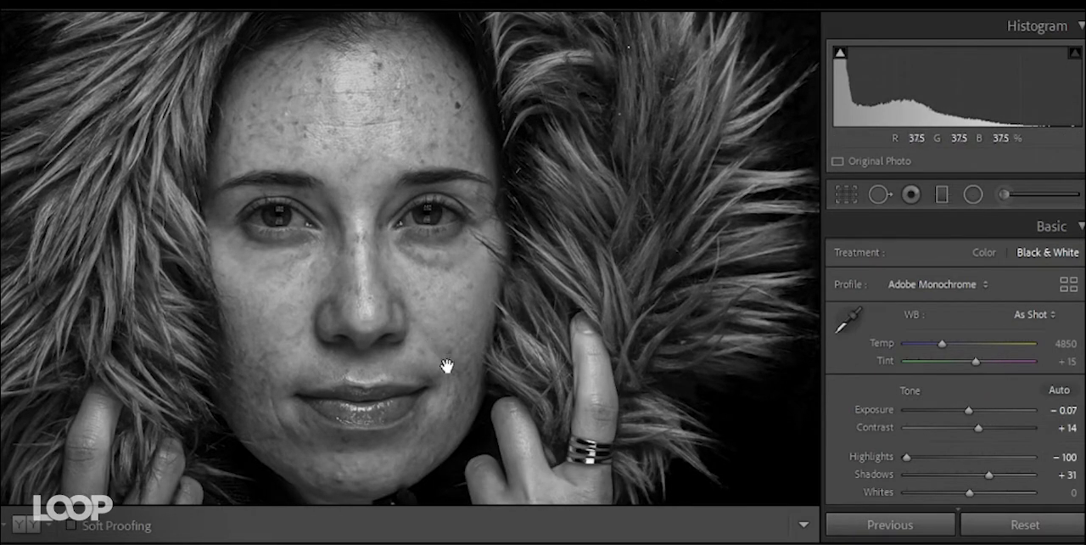
- Paint a new brightening brush mask at Exposure 0.63 along the bridge of the nose and the inner cheek
click(1003, 194)
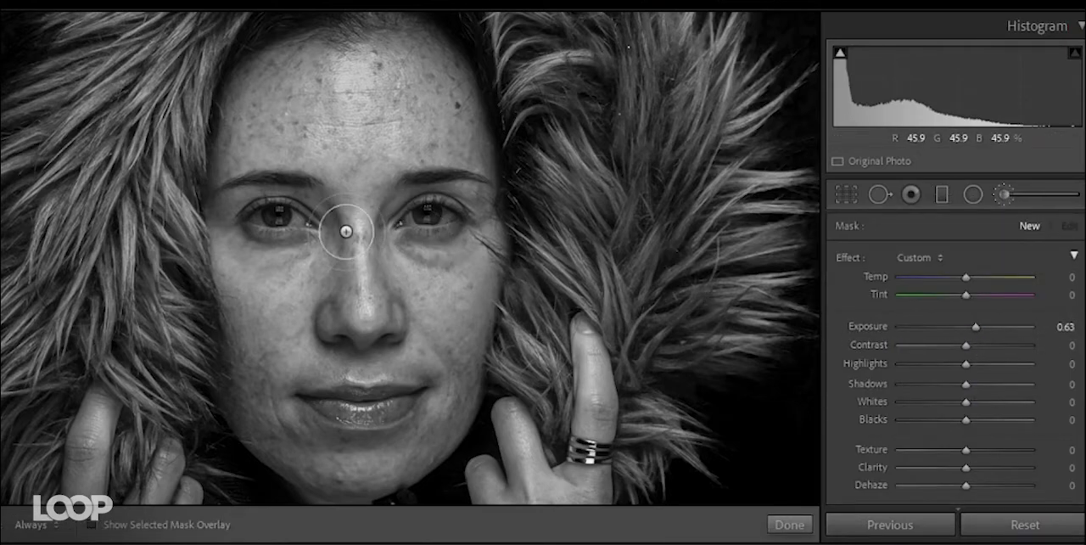
drag(353, 288, 353, 180)
mouse_move(405, 256)
mouse_down()
mouse_move(464, 269)
mouse_move(395, 230)
mouse_up()
key(h)
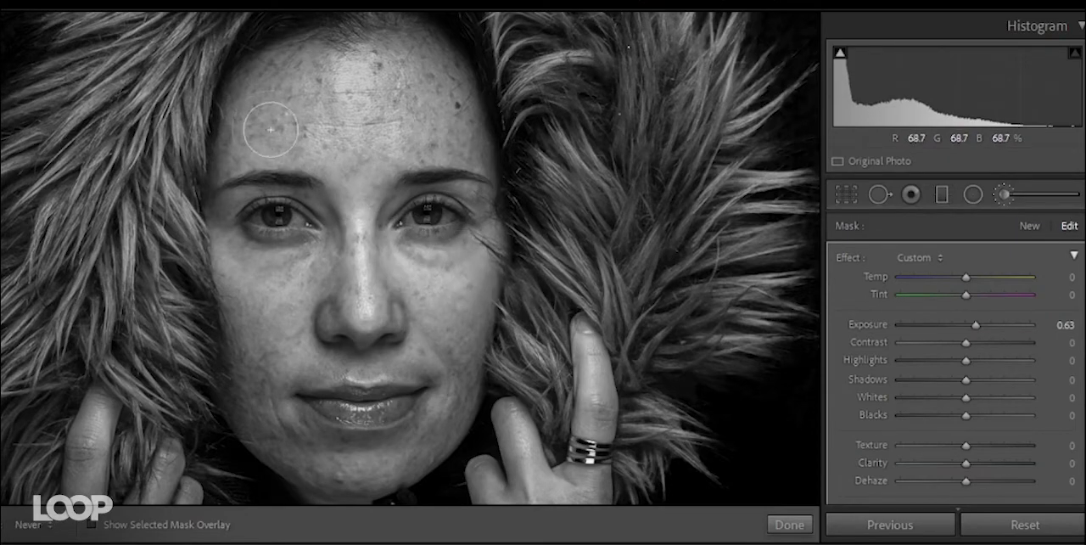
- Extend the brightening mask over the forehead and the other cheek, set its Exposure to 1.01, and finish the mask
mouse_move(271, 130)
mouse_down()
mouse_move(378, 134)
mouse_move(390, 169)
mouse_up()
drag(283, 263, 298, 290)
key(h)
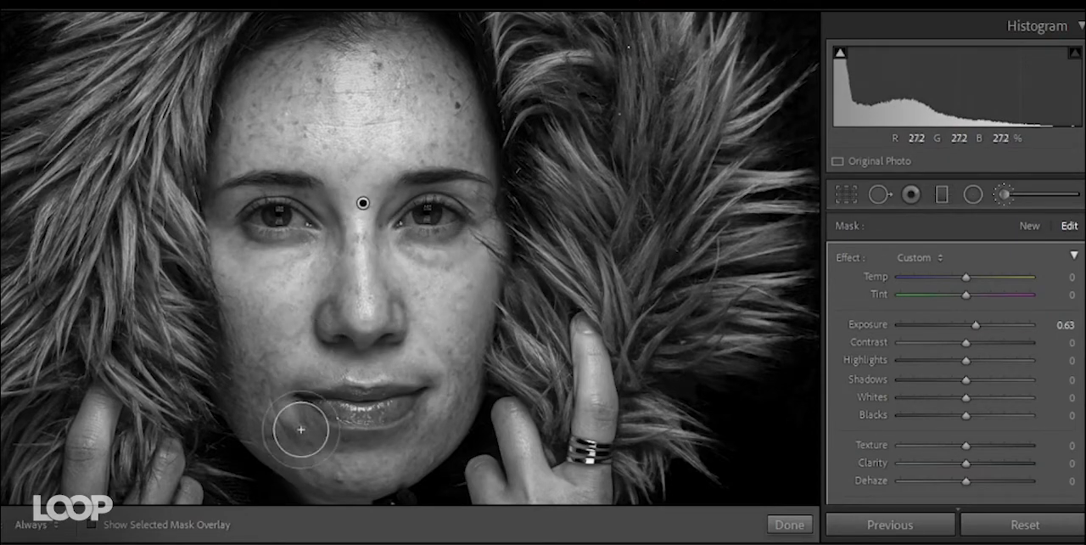
drag(972, 324, 977, 325)
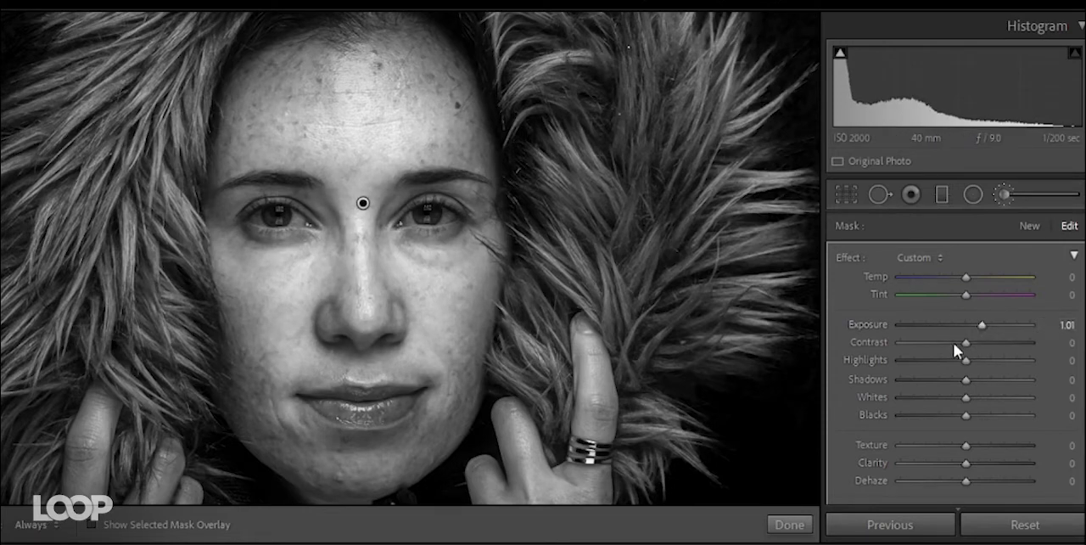
key(Return)
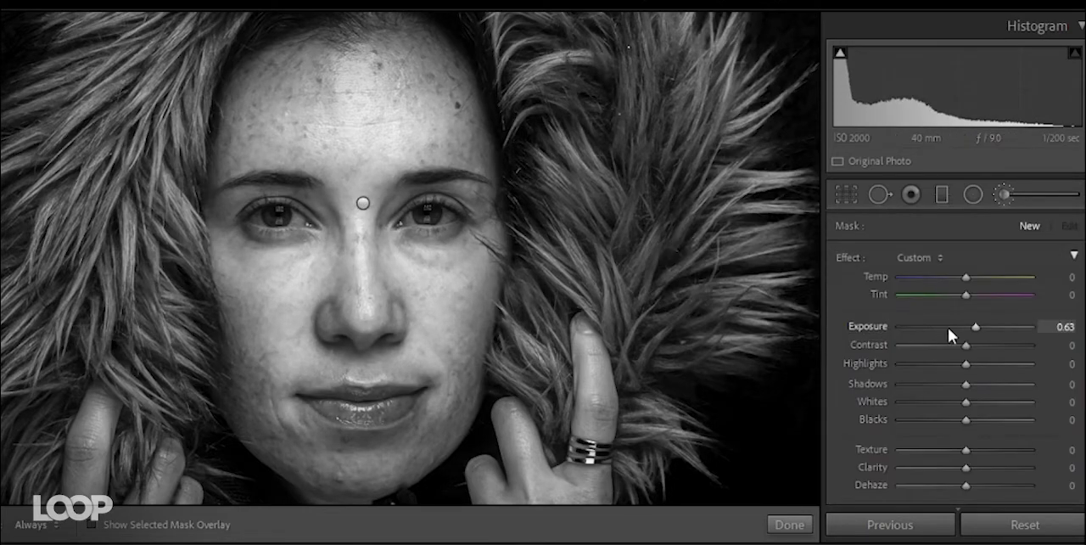
- Start a new darkening brush mask along the cheek edge near the raised fingers, undo the last stroke, and set its Exposure to -0.63
drag(961, 326, 941, 332)
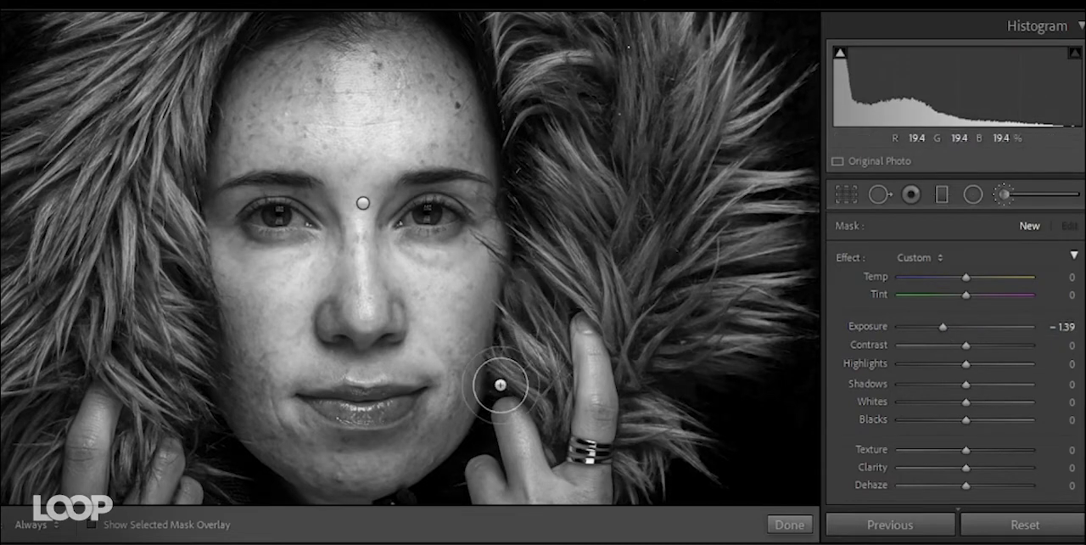
key(h)
mouse_move(463, 414)
mouse_down()
mouse_move(460, 377)
mouse_move(376, 447)
mouse_move(335, 454)
mouse_move(441, 462)
mouse_up()
key(ctrl+z)
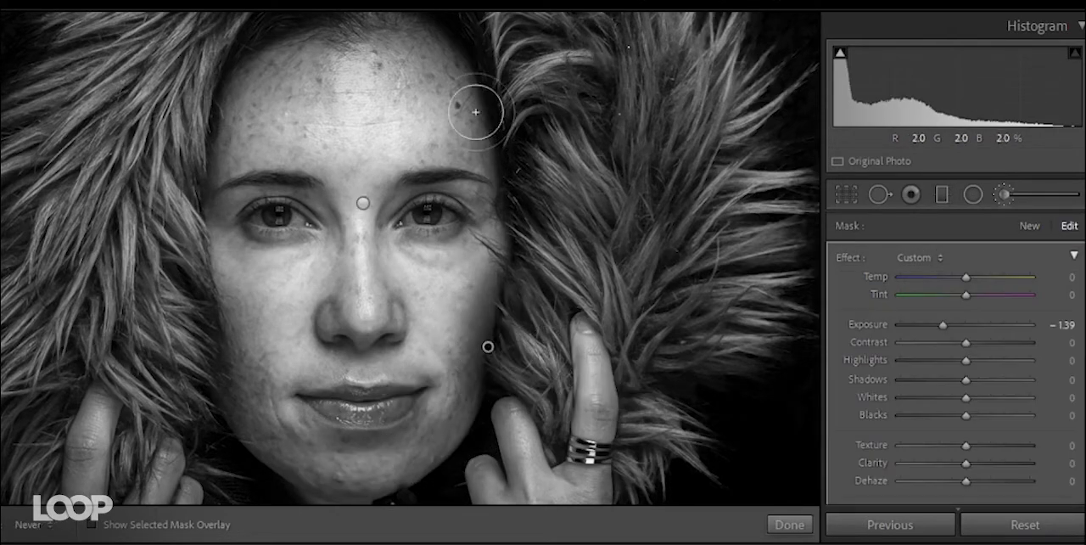
drag(946, 325, 958, 325)
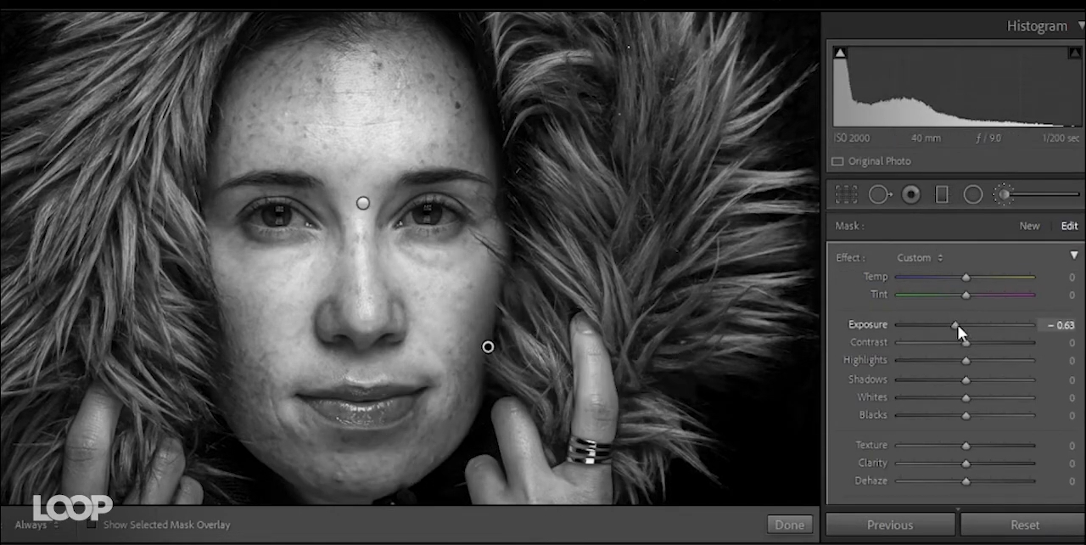
key(h)
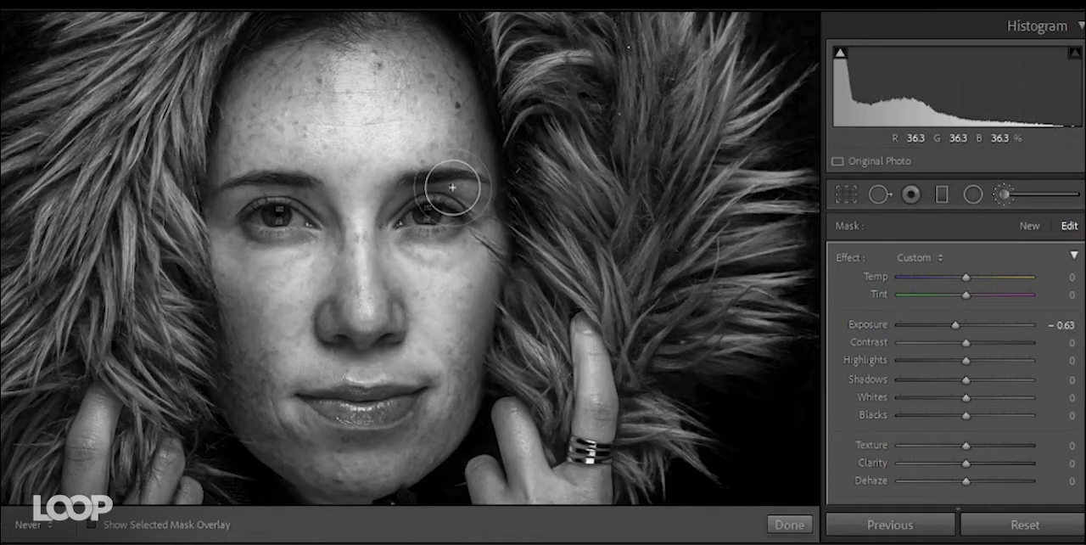
- Toggle the display of the mask pins to view the portrait's brushwork without them
key(h)
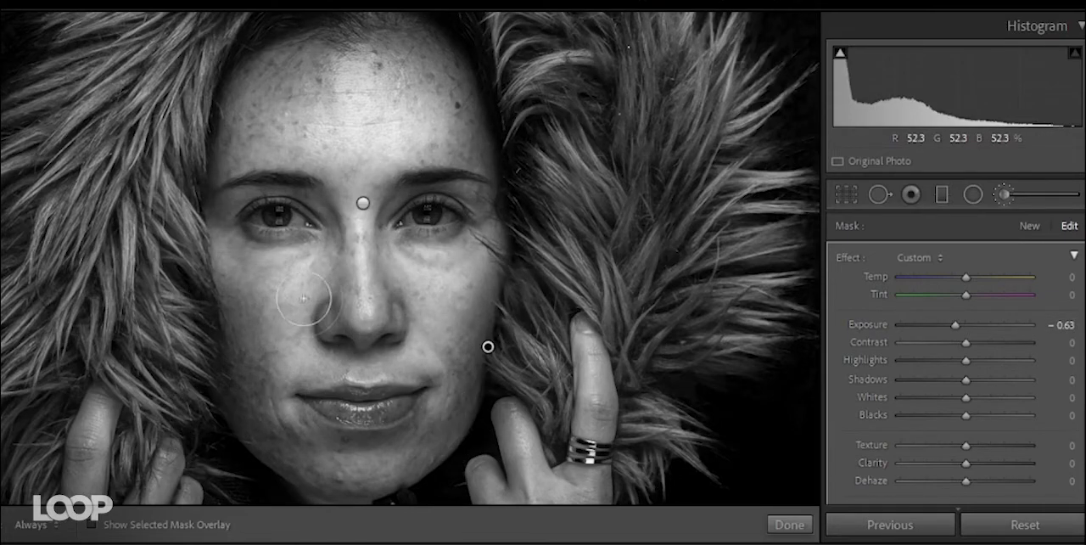
key(h)
key(h)
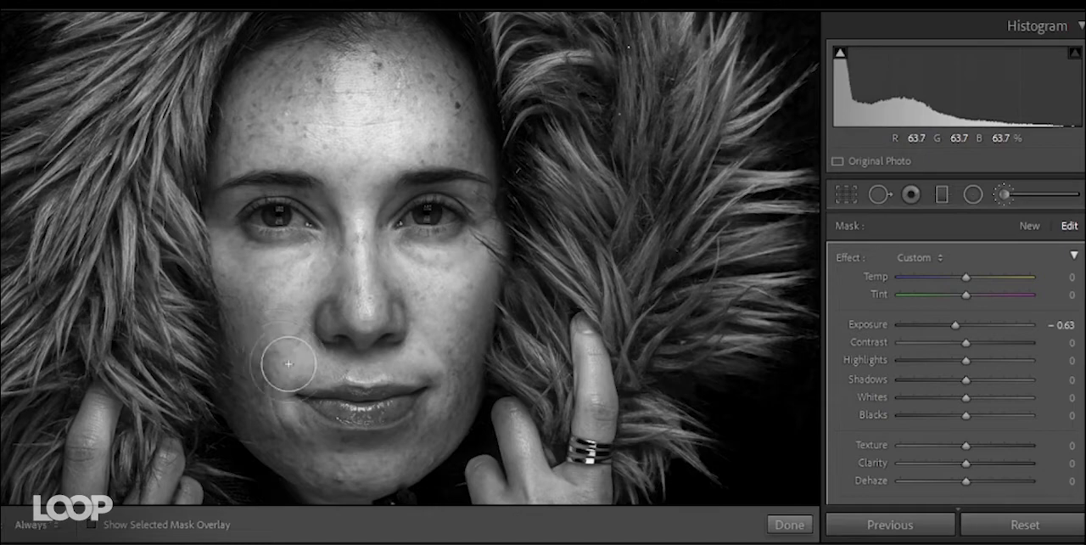
- Browse the imported photos of the fencers and open _DSC2166.NEF, the shirtless man holding a sword behind his head
mouse_move(660, 543)
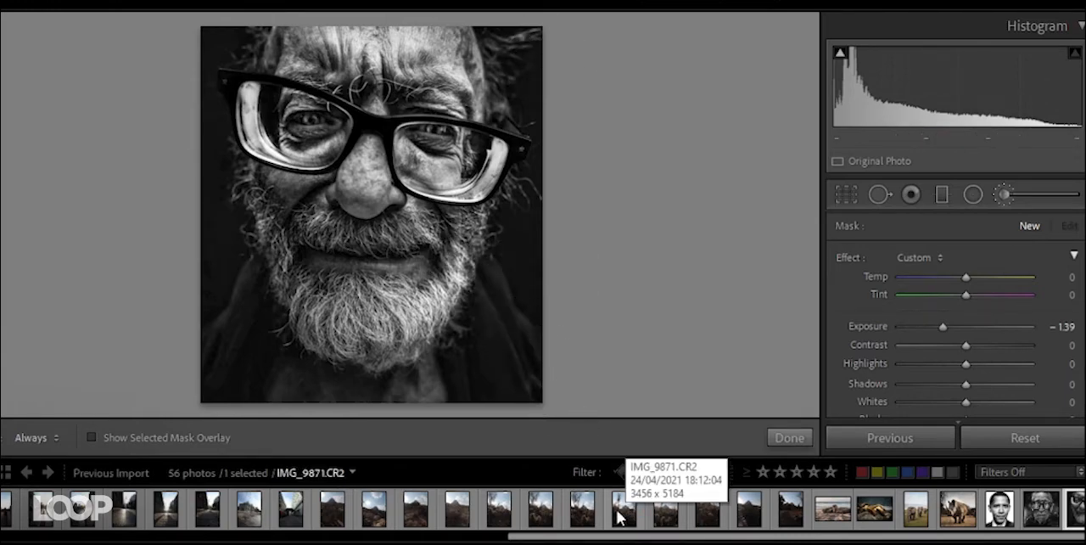
scroll(620, 513, up, 5)
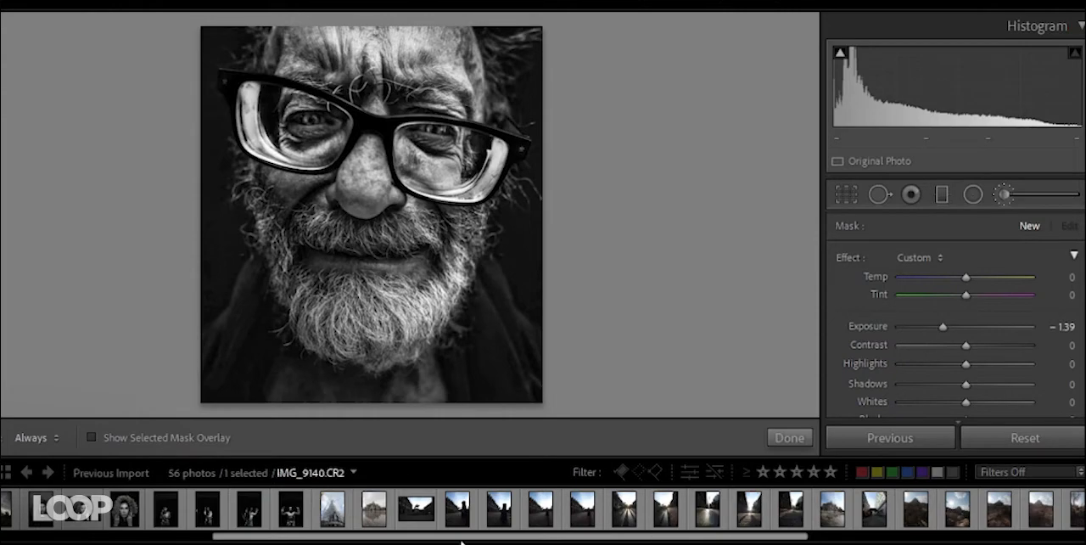
click(254, 512)
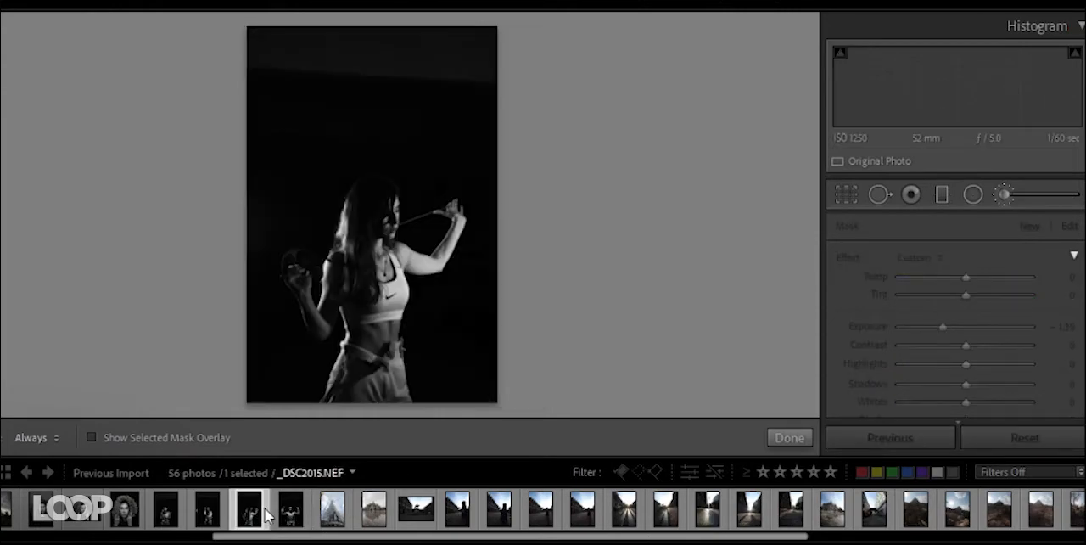
click(209, 514)
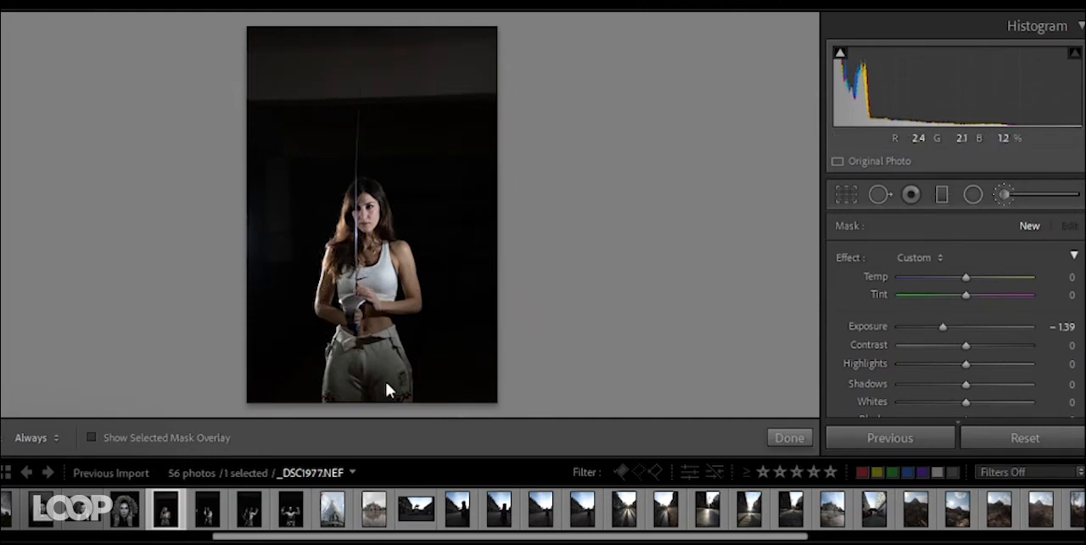
click(291, 512)
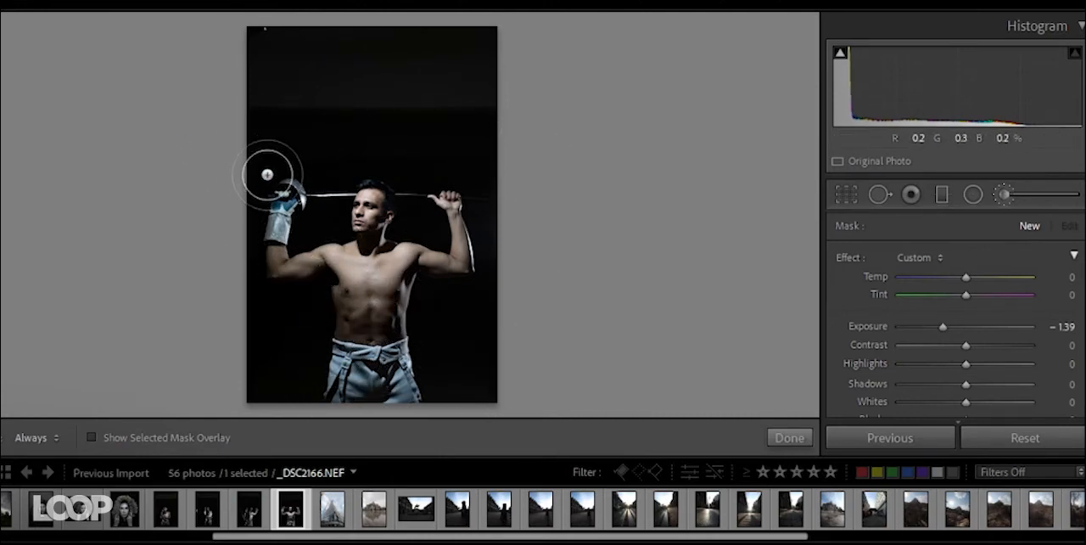
- Convert the fencer photo to Black & White and set Highlights to -13, Shadows to +75 and Exposure to +0.42
click(1006, 194)
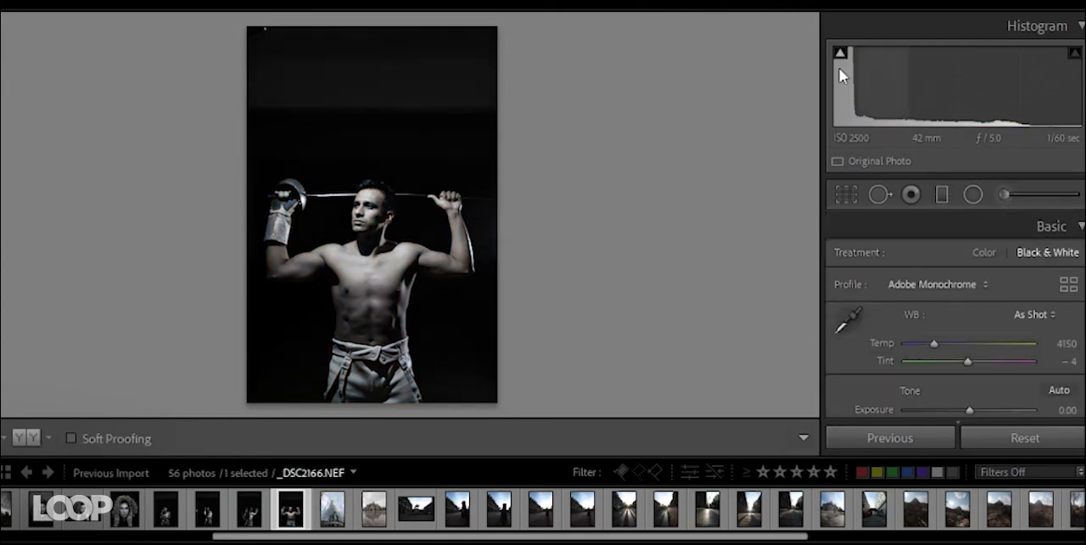
mouse_move(855, 96)
mouse_down()
mouse_move(842, 97)
mouse_move(866, 97)
mouse_up()
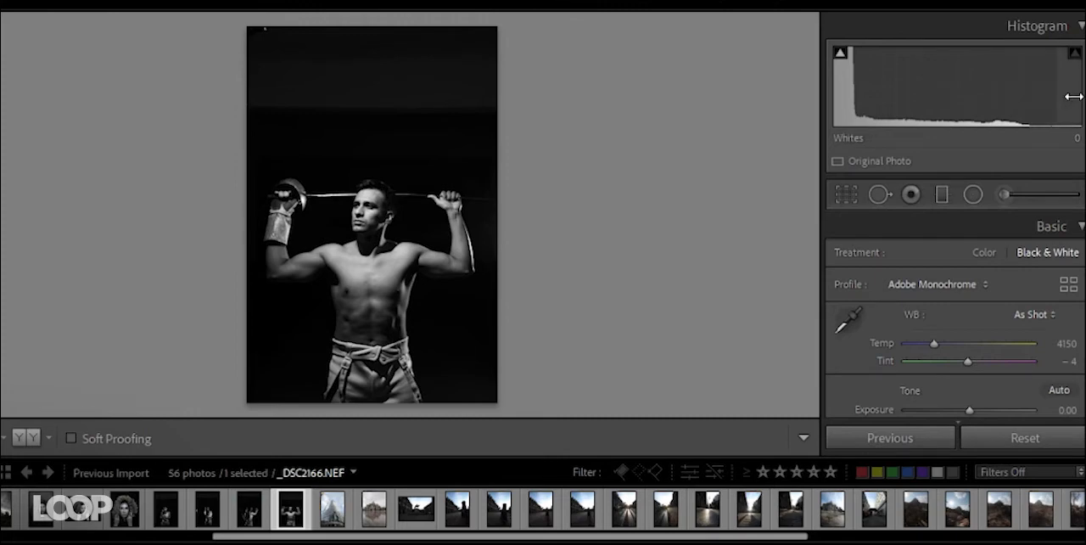
scroll(875, 364, down, 1)
scroll(950, 388, down, 1)
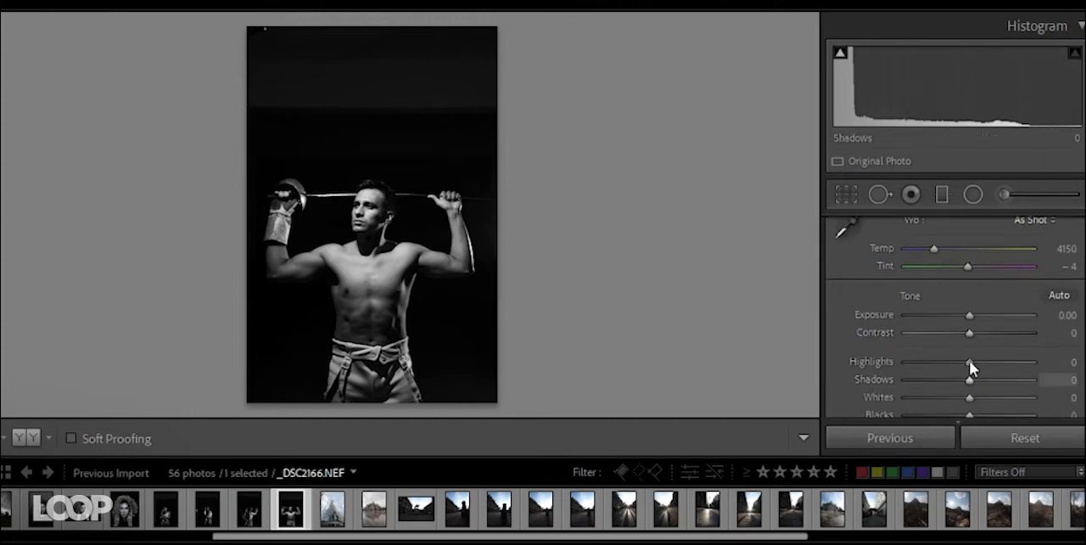
drag(968, 359, 1017, 380)
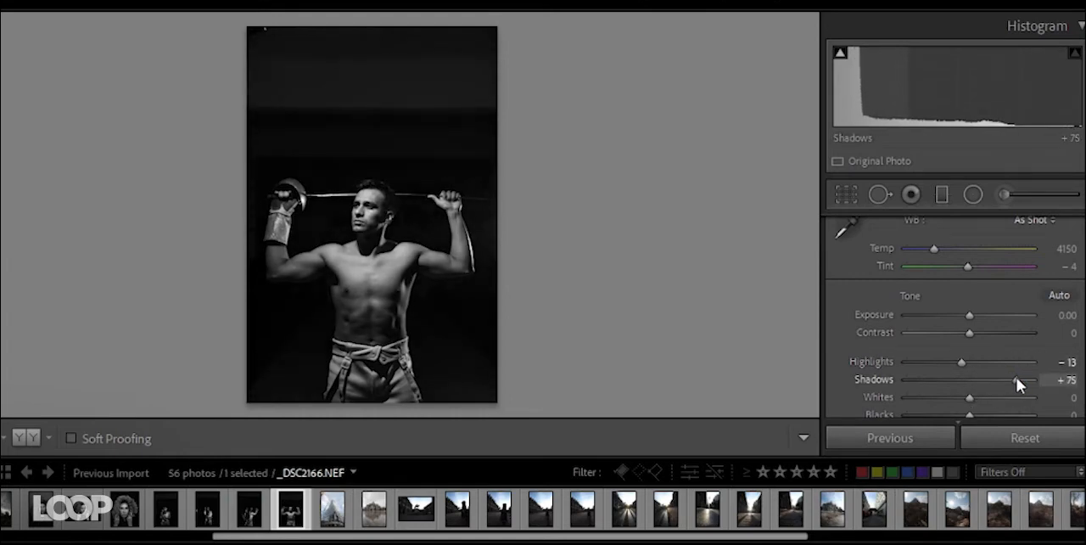
drag(970, 317, 978, 320)
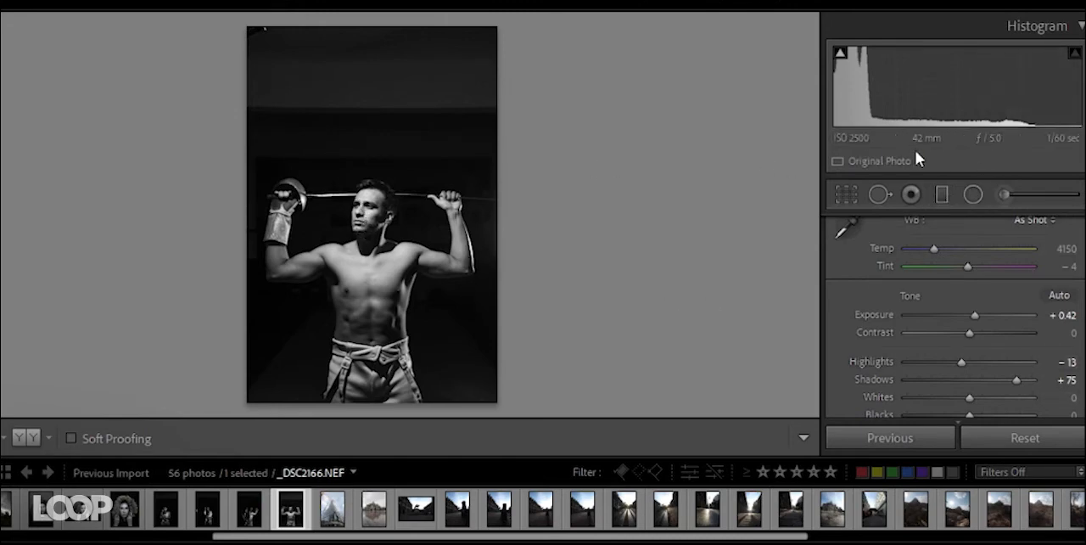
- Add a slightly tilted graduated filter darkening the background above the fencer's head and set its Exposure to -1.82
click(941, 194)
drag(347, 154, 378, 197)
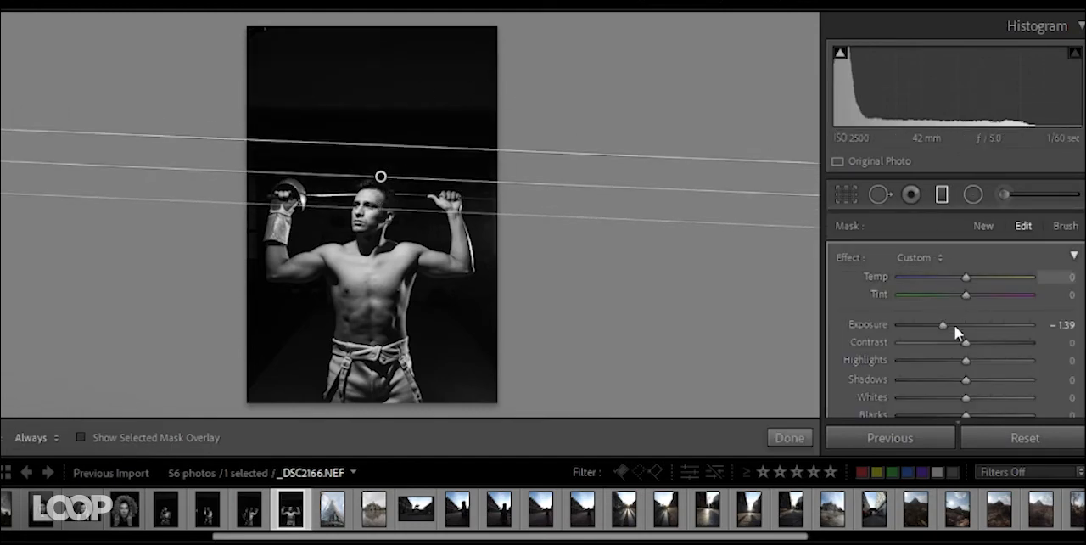
mouse_move(947, 325)
mouse_down()
mouse_move(1026, 320)
mouse_move(939, 321)
mouse_up()
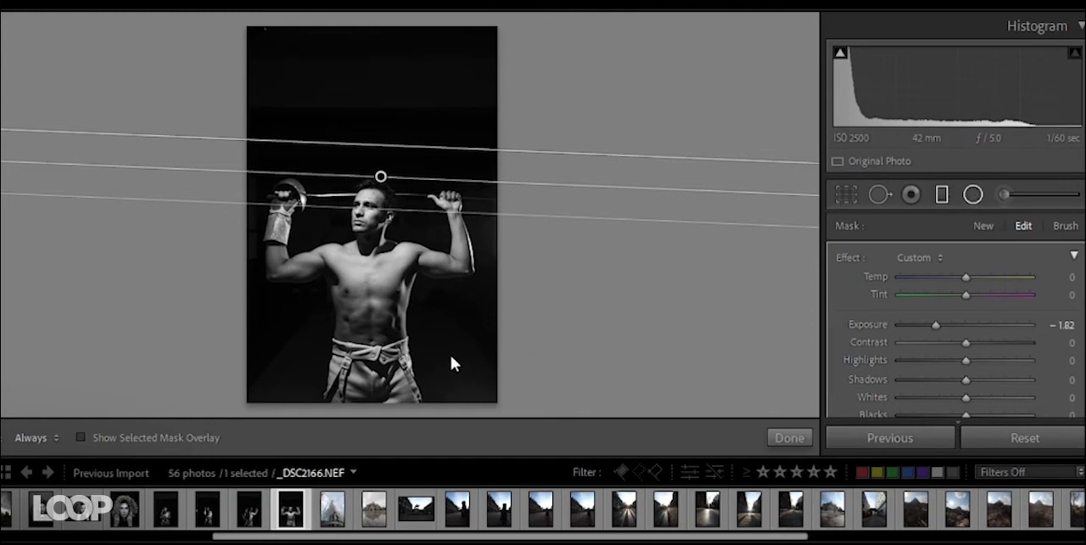
- Place inverted radial filters over the dark background on both sides of the fencer's waist and close the tool
mouse_move(462, 350)
mouse_down()
mouse_move(555, 440)
mouse_move(491, 345)
mouse_move(239, 348)
mouse_up()
scroll(891, 346, down, 5)
click(884, 386)
right_click(491, 345)
click(509, 355)
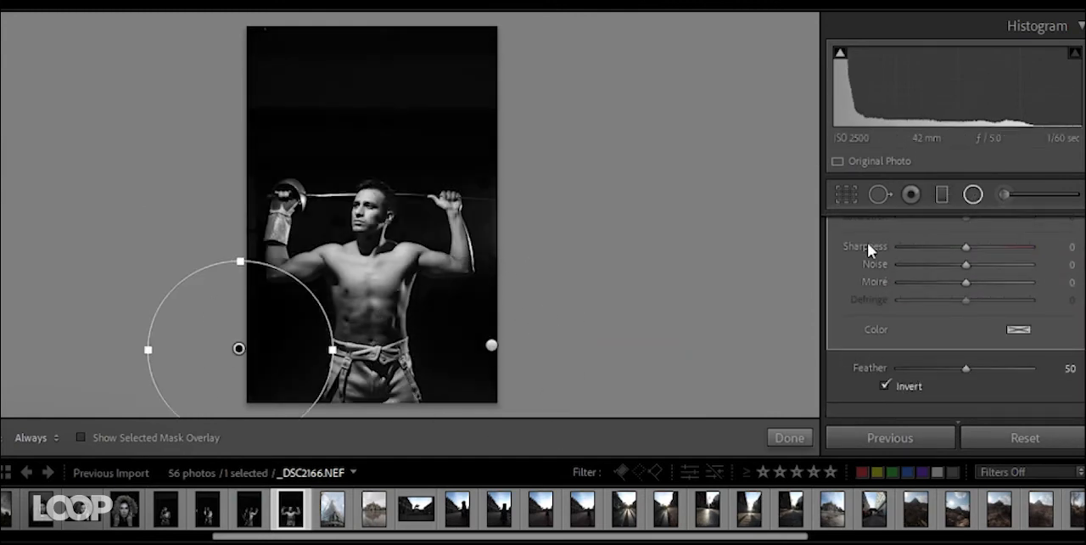
click(972, 194)
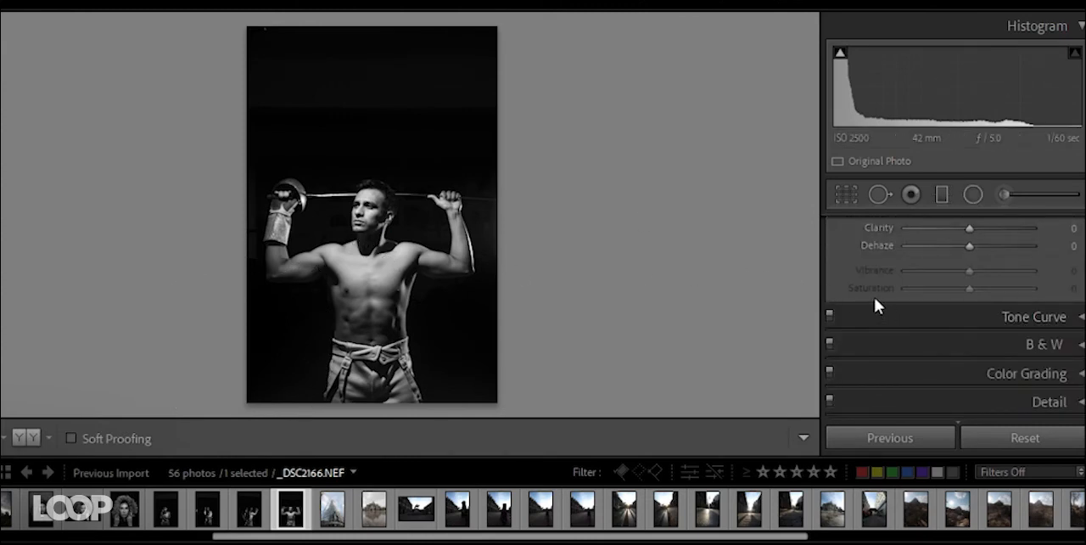
- Set the fencer photo's Highlights to +15 and inspect his face and torso up close
scroll(874, 297, up, 5)
drag(961, 350, 980, 350)
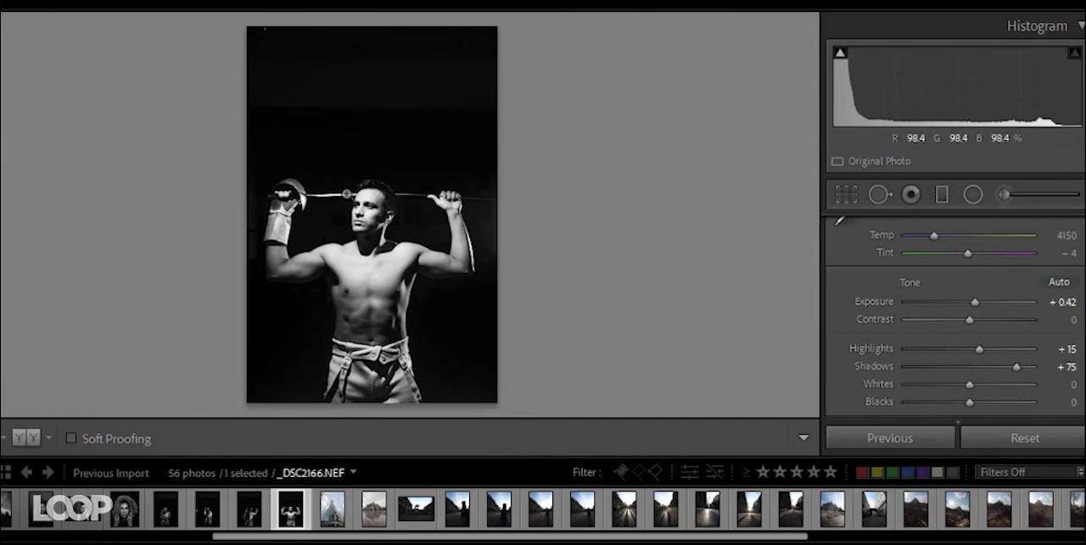
click(356, 202)
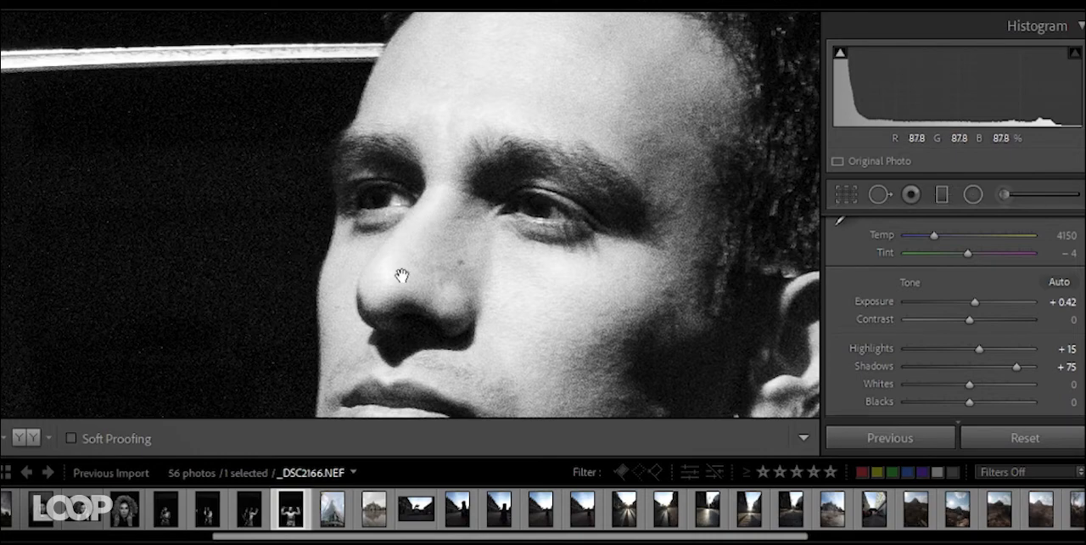
click(433, 266)
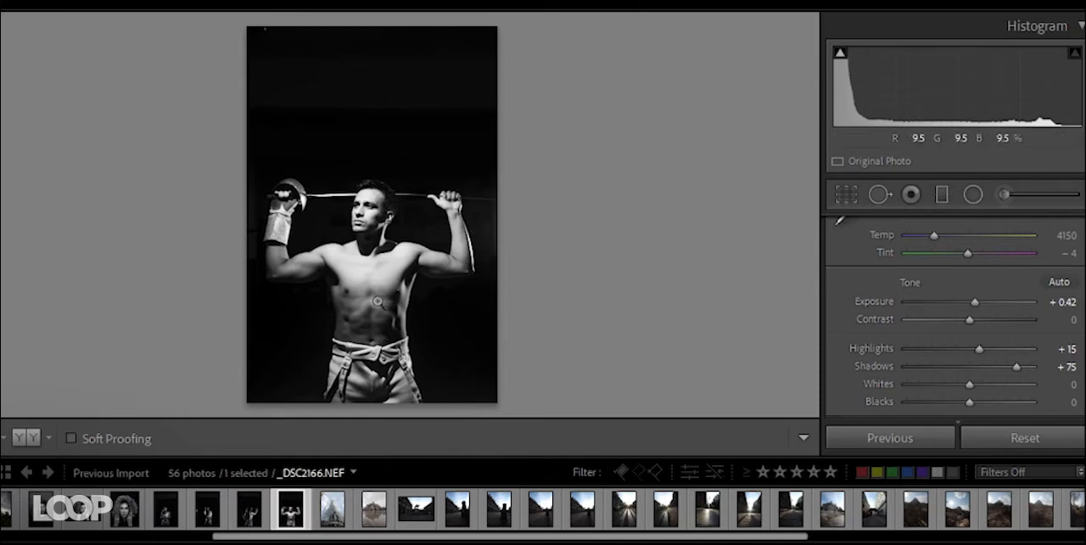
click(366, 302)
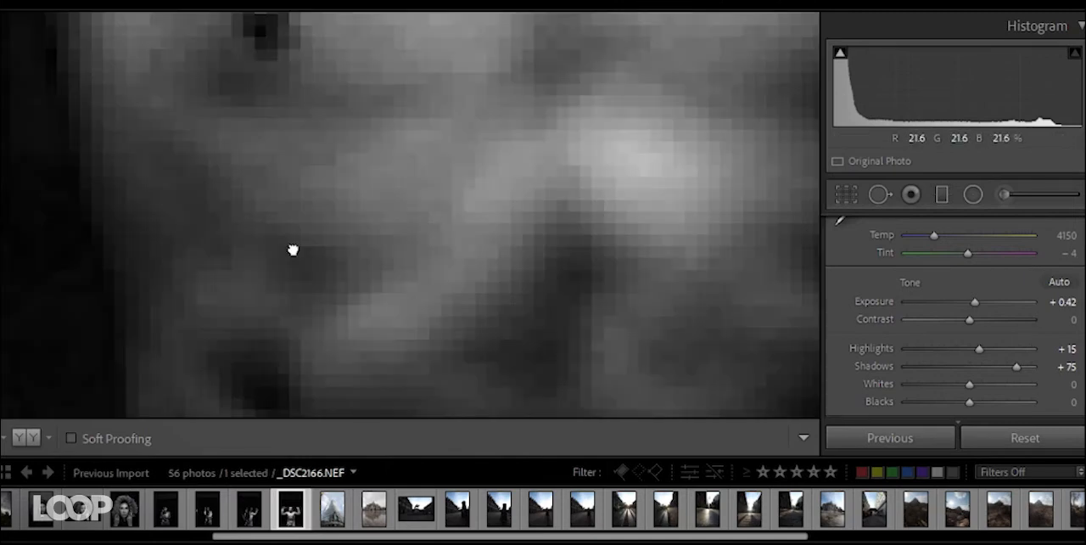
click(271, 276)
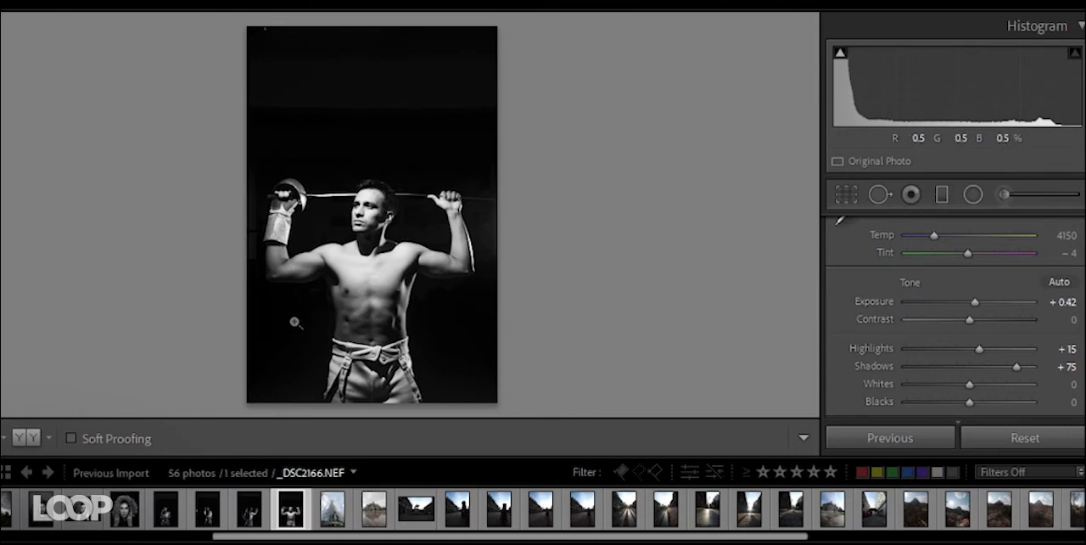
- Open the tower photo IMG_2618.CR2 and convert it to Black & White
key(Right)
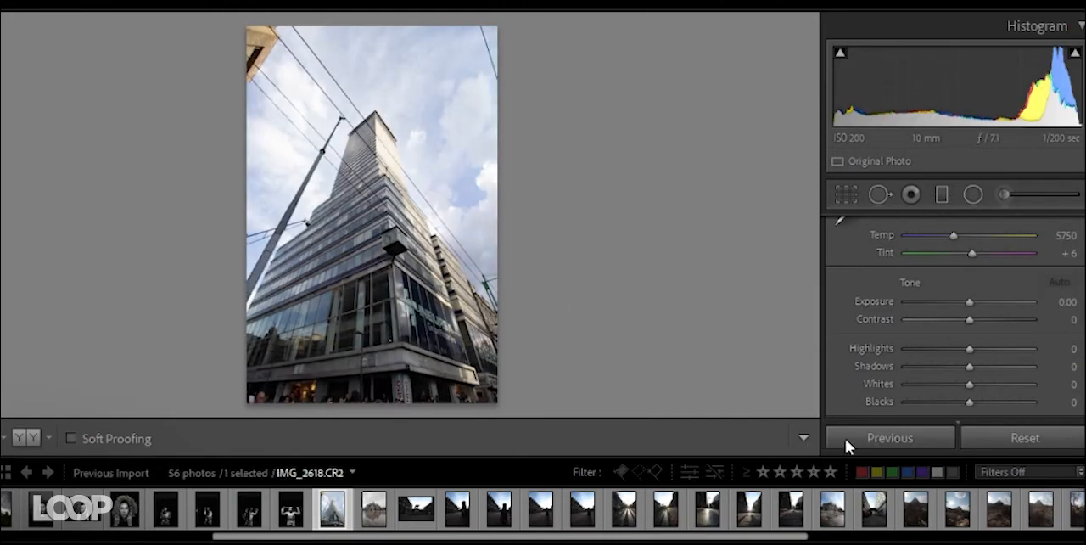
click(376, 517)
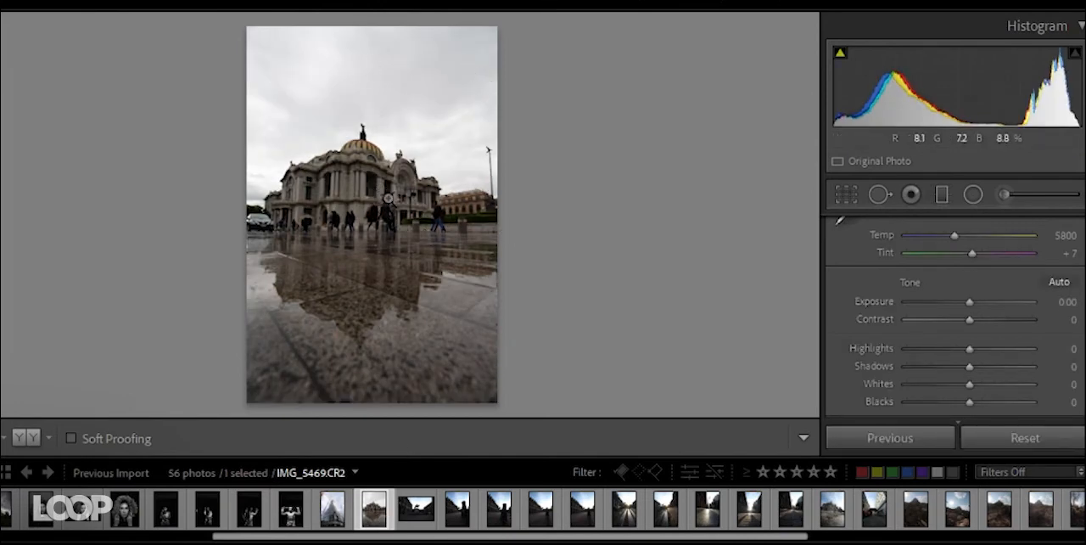
click(333, 507)
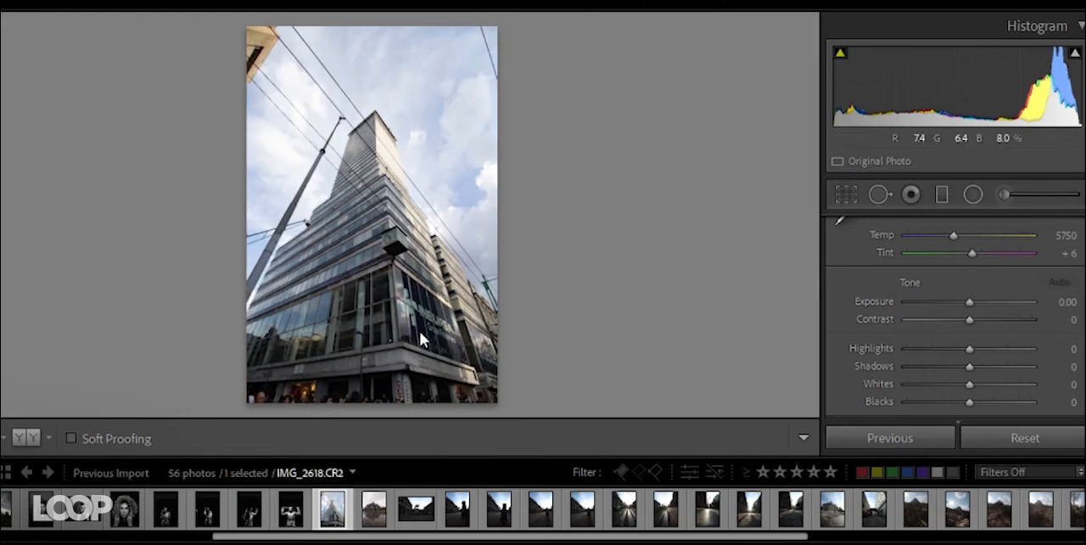
scroll(845, 306, up, 3)
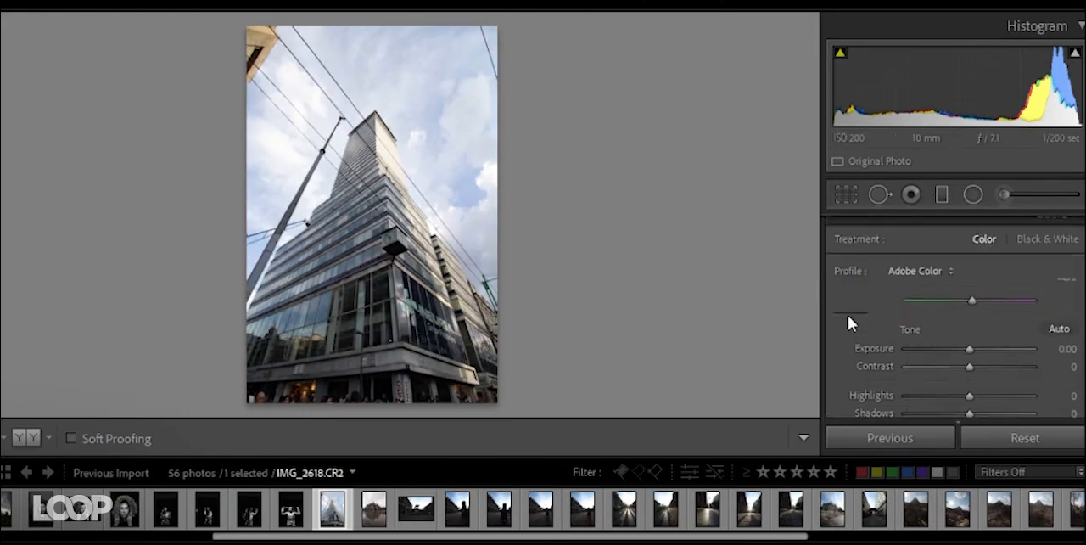
click(1043, 256)
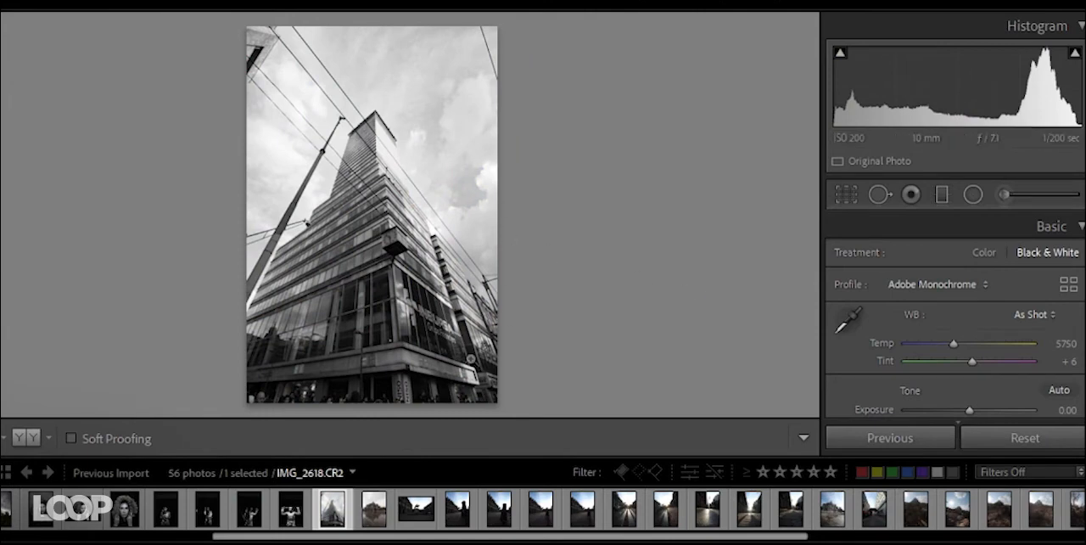
- Set the tower photo's Highlights to -51, Shadows to +100 and Exposure to +0.99
scroll(851, 351, down, 2)
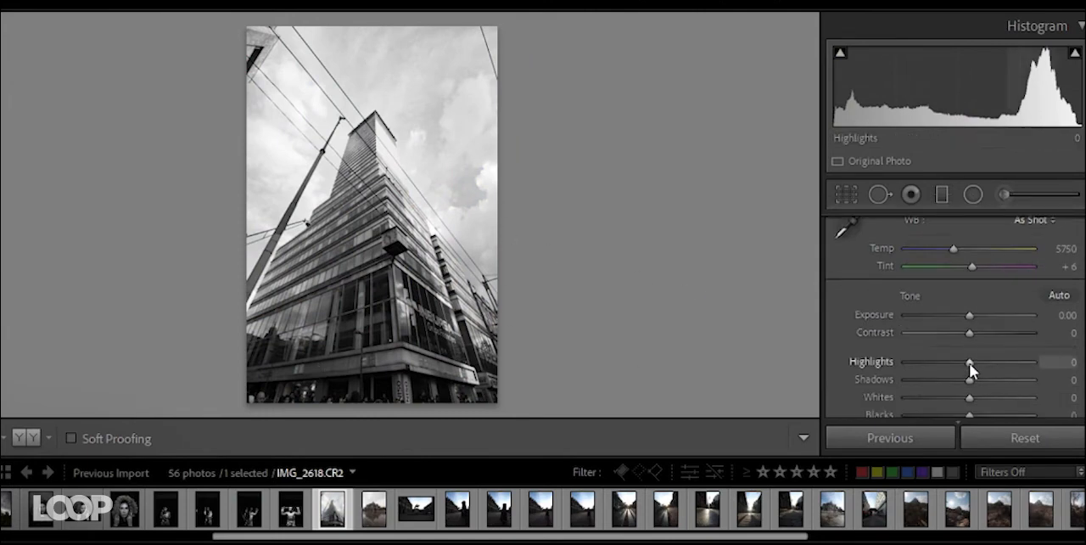
drag(969, 363, 1080, 387)
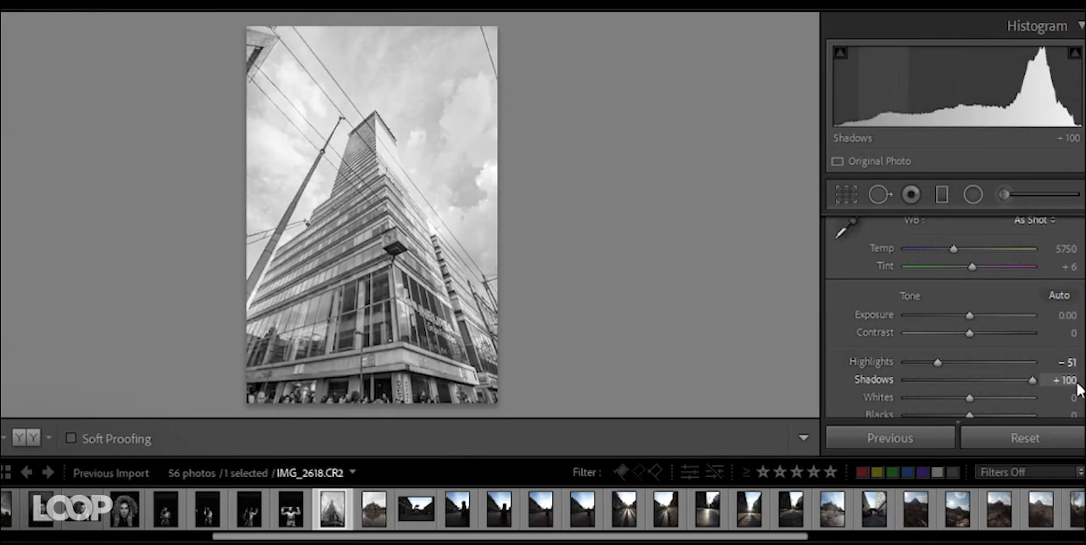
drag(968, 314, 980, 315)
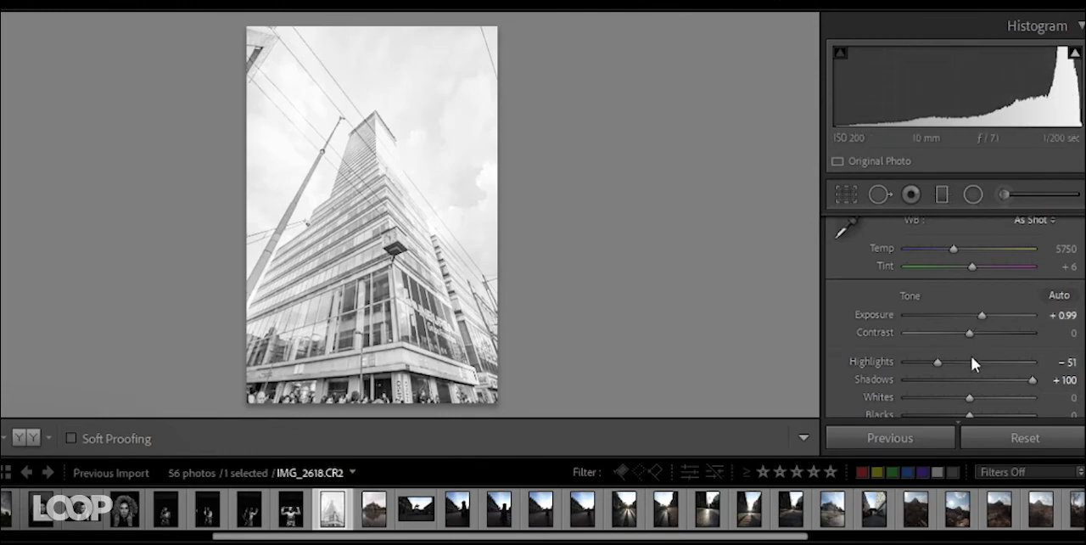
drag(969, 408, 953, 409)
- Draw a large radial filter centred on the tower and turn off Invert for its mask
click(974, 196)
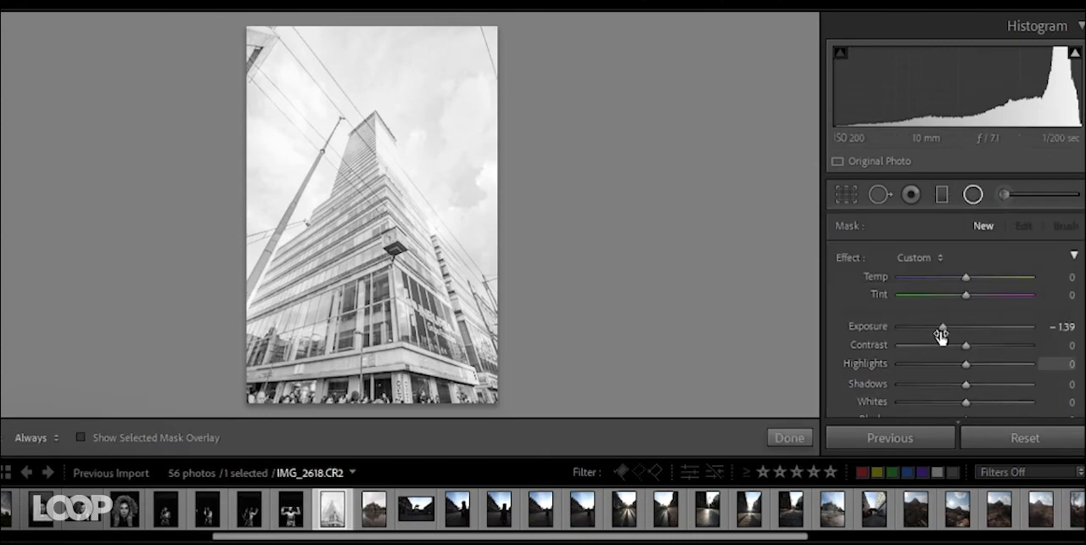
drag(382, 237, 526, 407)
scroll(863, 342, down, 5)
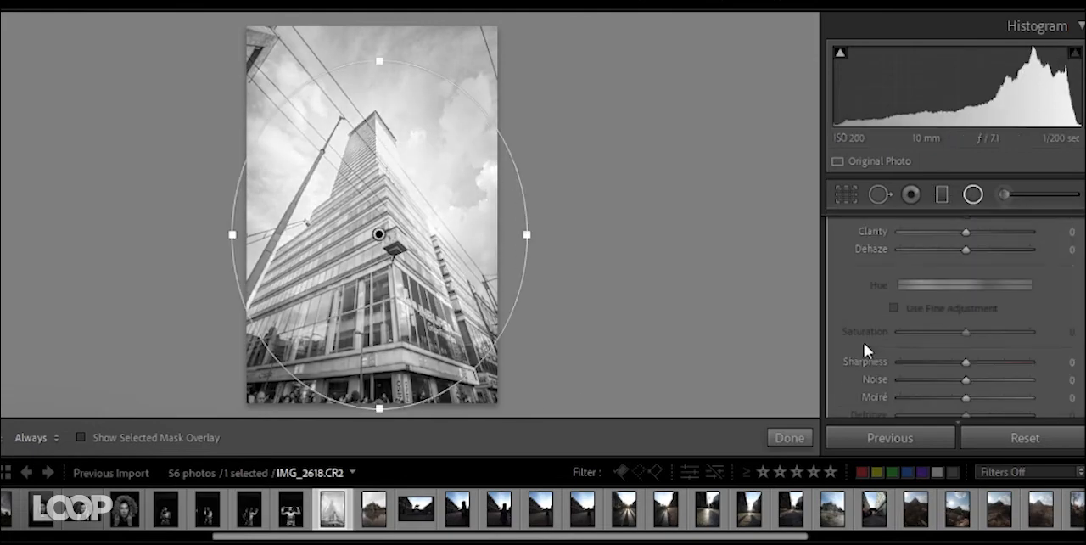
scroll(887, 347, down, 4)
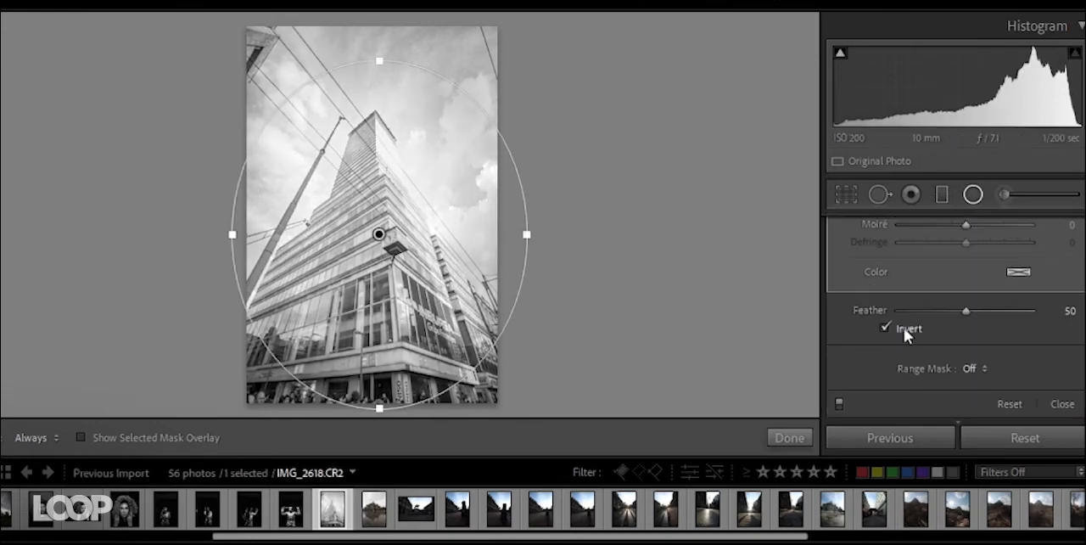
click(882, 329)
- Set the radial filter's Exposure to -0.63, finish the mask, and compare the tower photo before and after
scroll(876, 330, up, 9)
drag(938, 326, 951, 324)
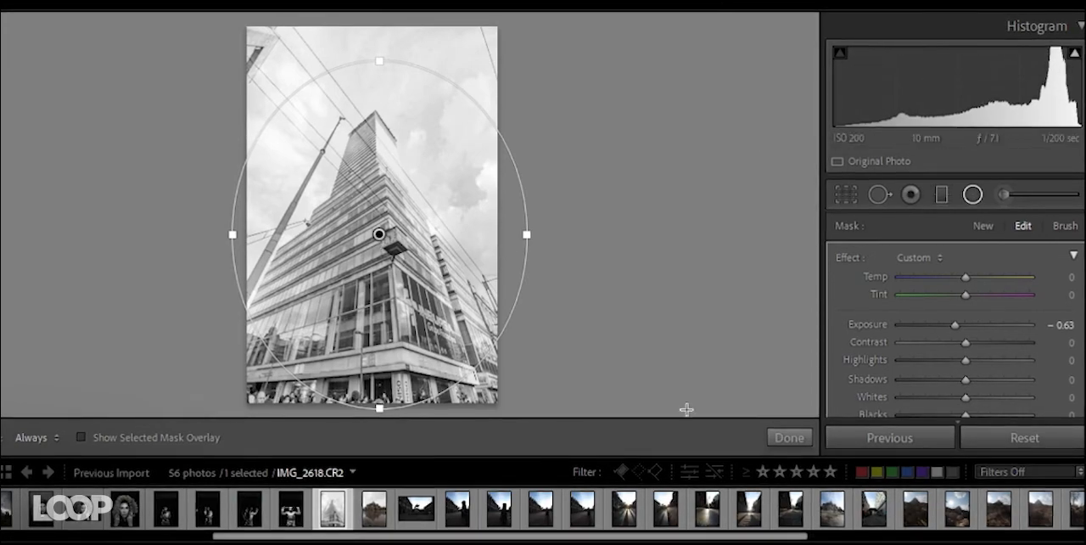
click(789, 438)
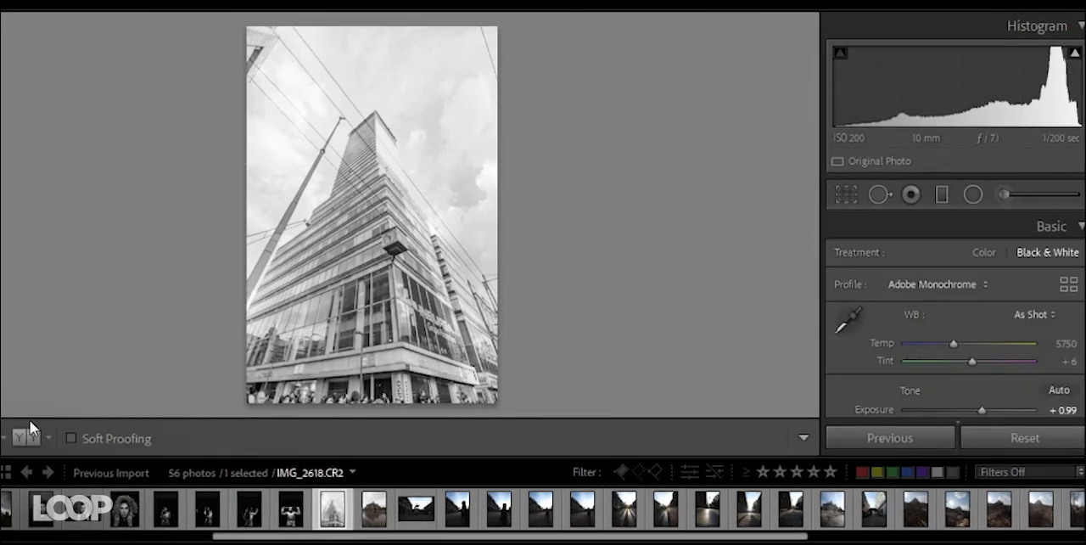
key(y)
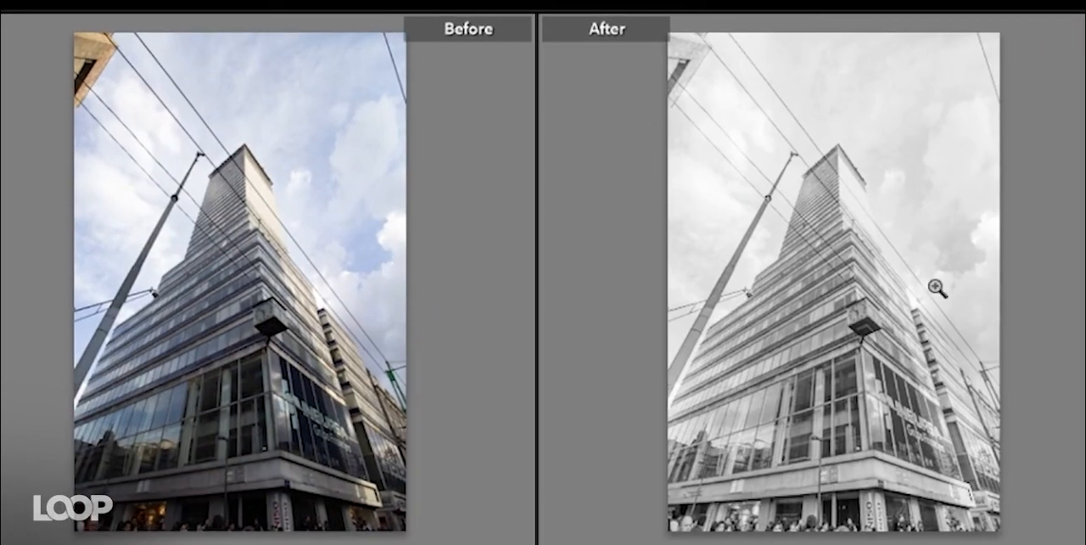
- Open the dark photo of the round building reflected in water, leave the before/after comparison, and convert it to Black & White
key(Right)
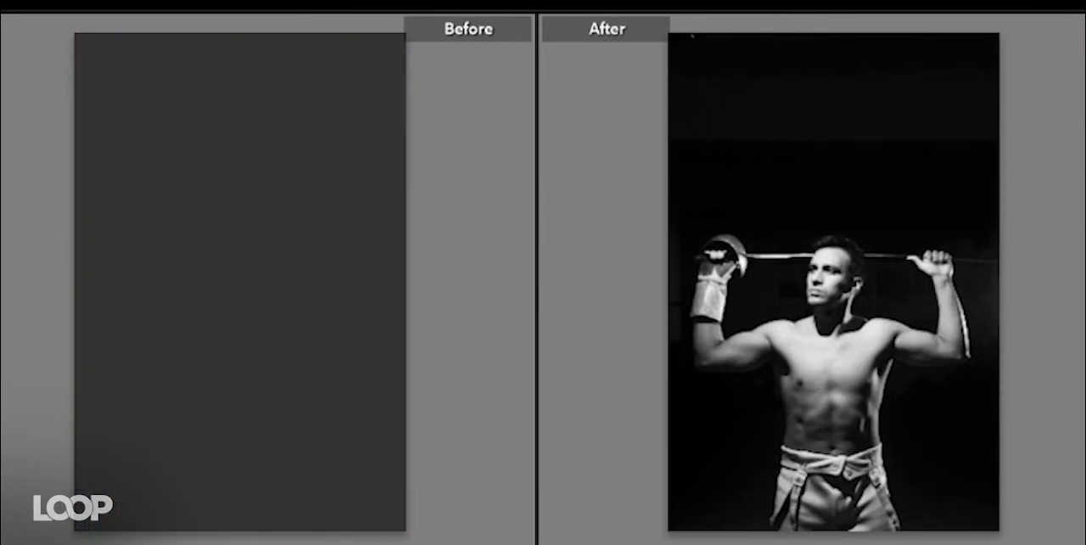
key(Left)
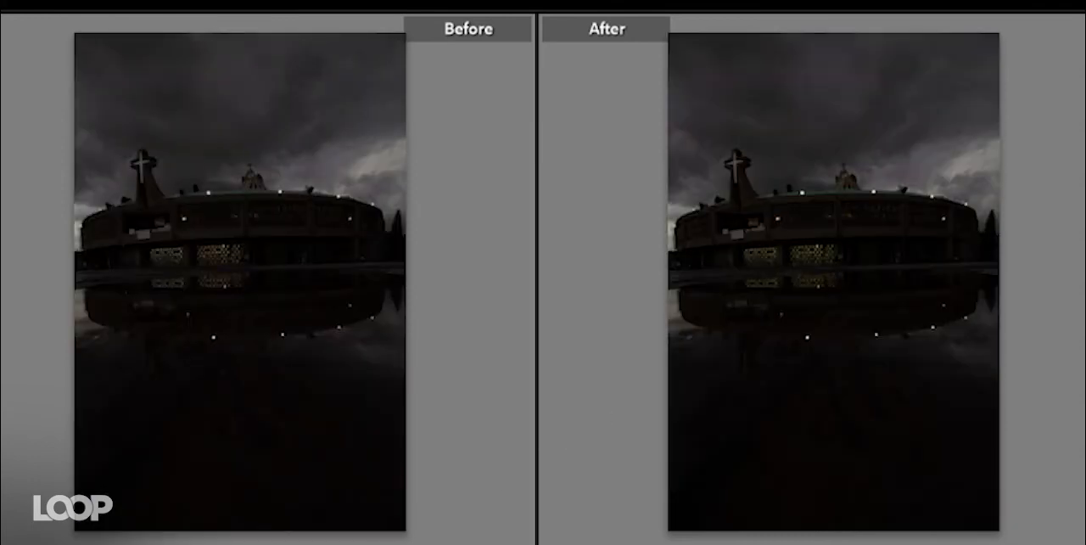
key(y)
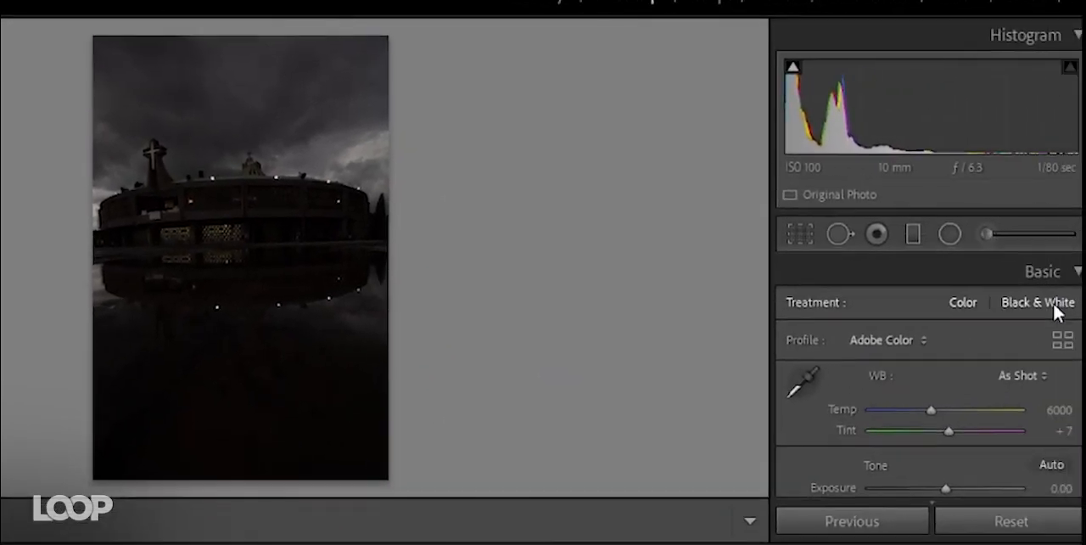
click(1055, 307)
- Set the building photo's Highlights to +39, Shadows to +100 and Exposure to +3.45
scroll(792, 425, down, 1)
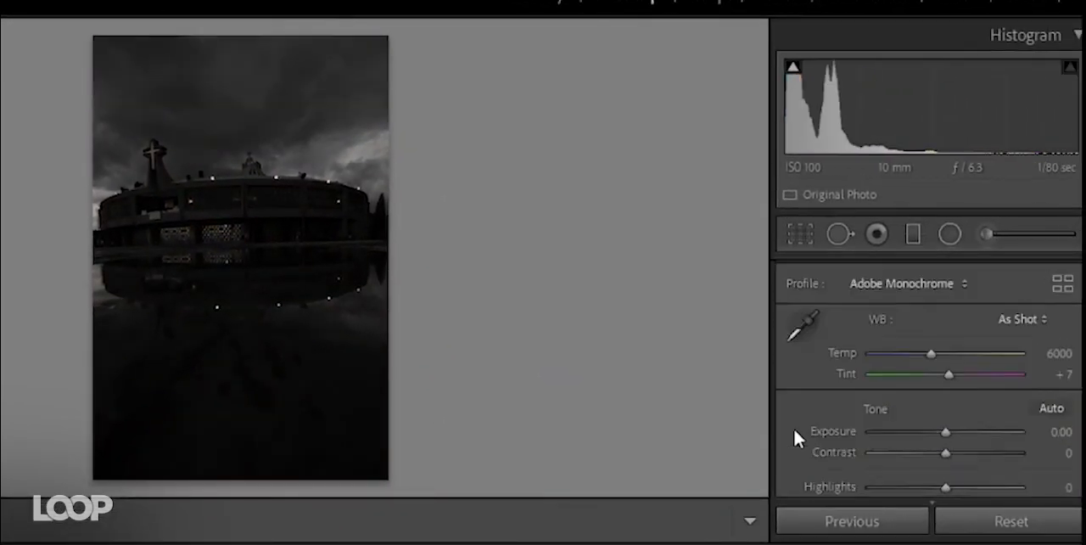
scroll(793, 425, down, 2)
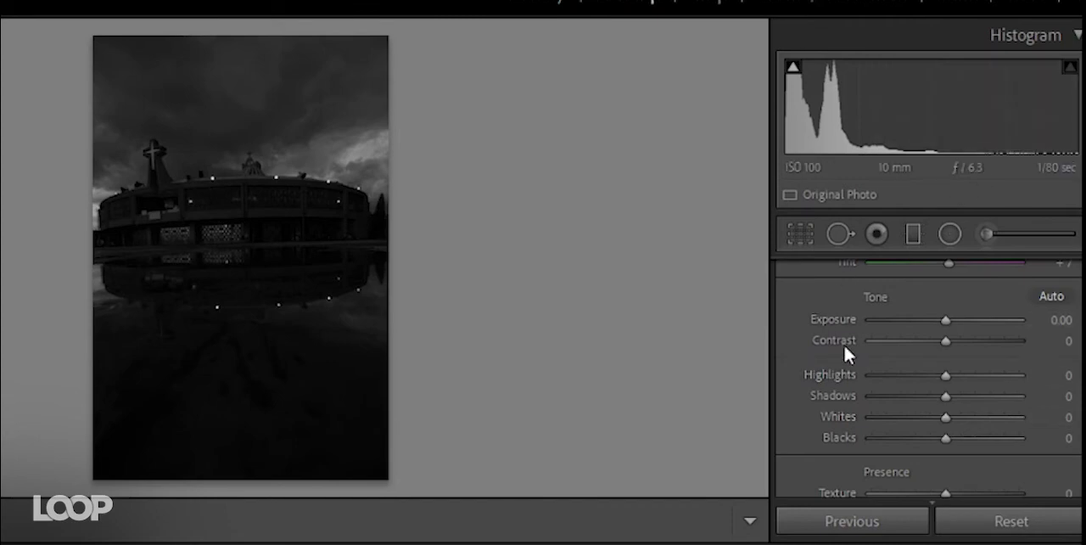
drag(945, 377, 1035, 398)
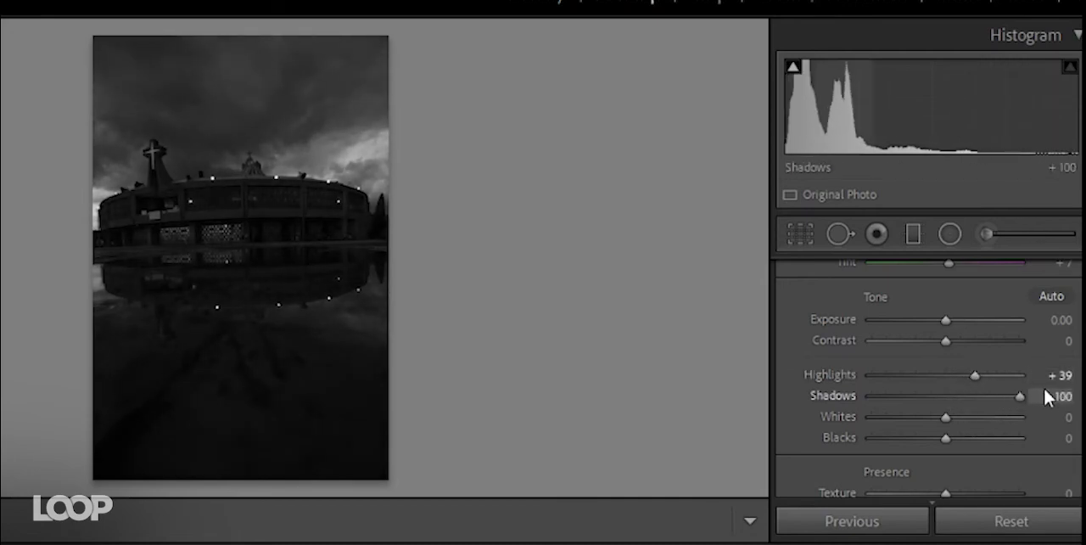
drag(946, 320, 994, 319)
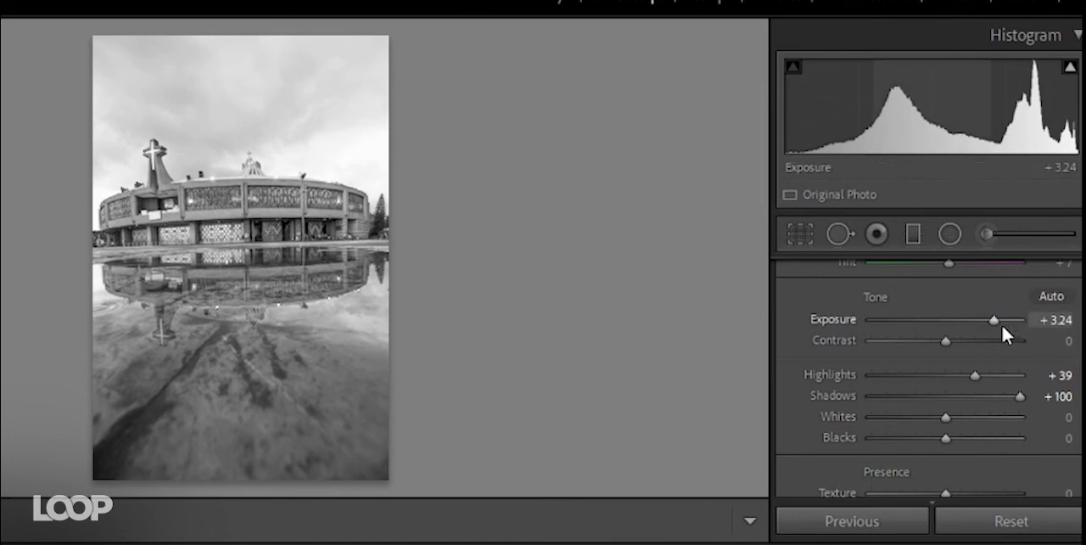
drag(1009, 320, 997, 321)
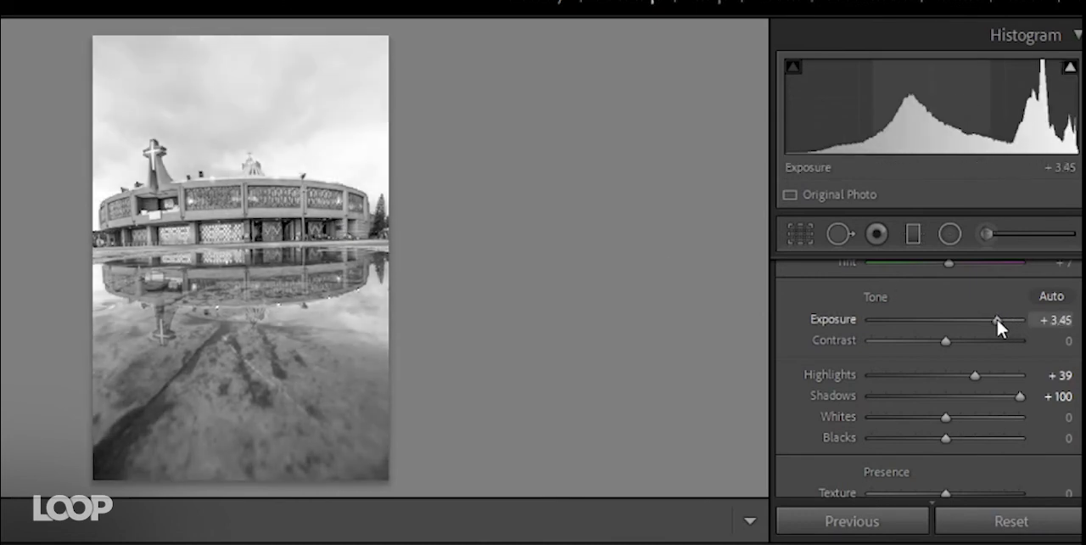
- Inspect the facade up close, and set Exposure to +1.62, Contrast to +24, Texture to +20 and Clarity to +25
click(191, 181)
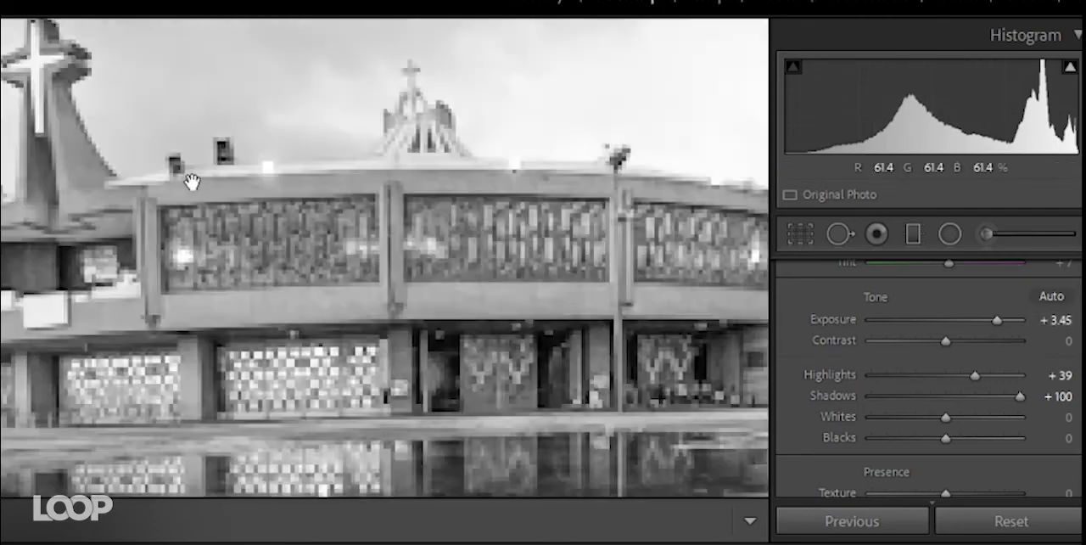
scroll(342, 266, down, 10)
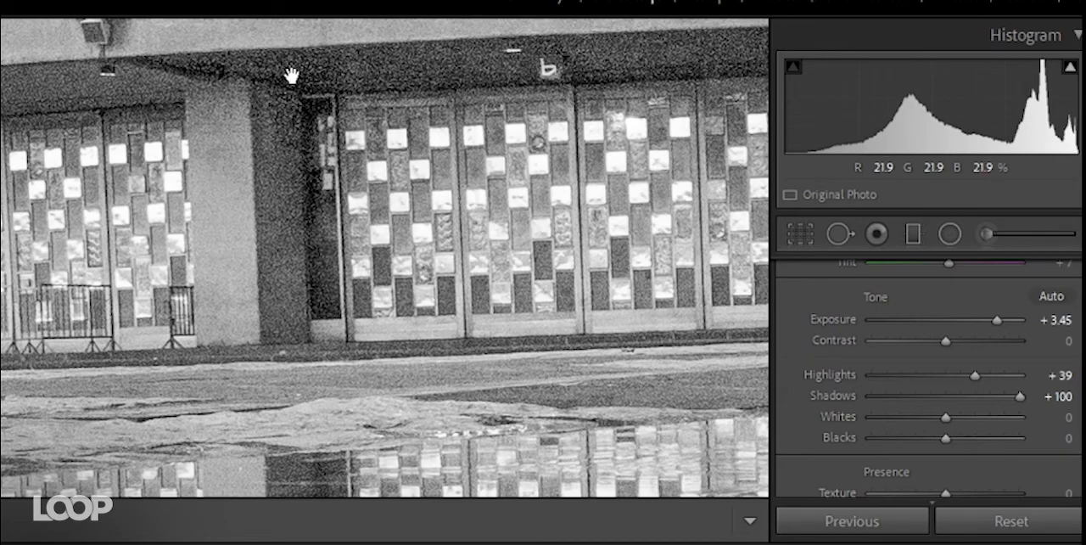
click(304, 220)
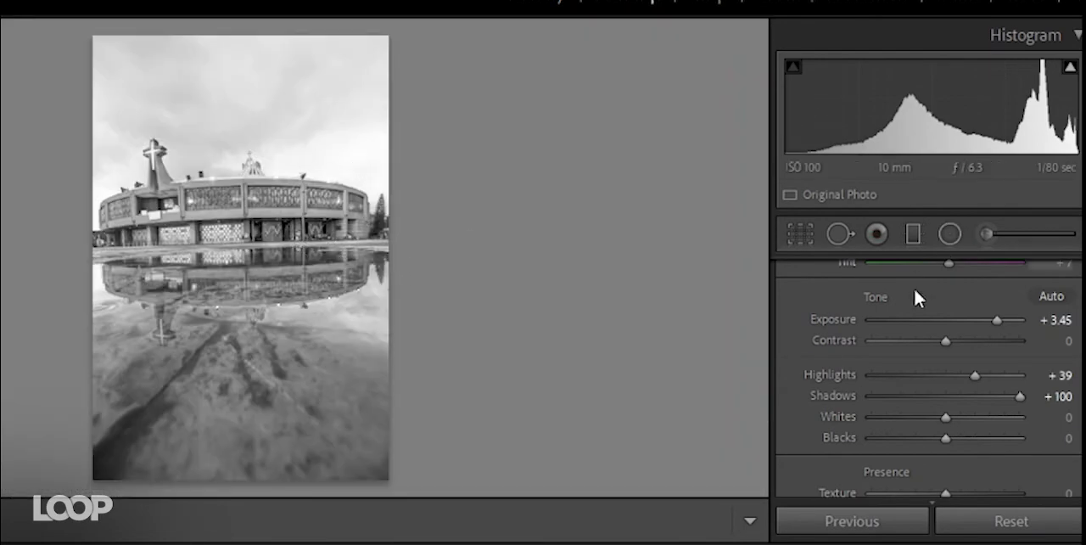
drag(992, 320, 962, 318)
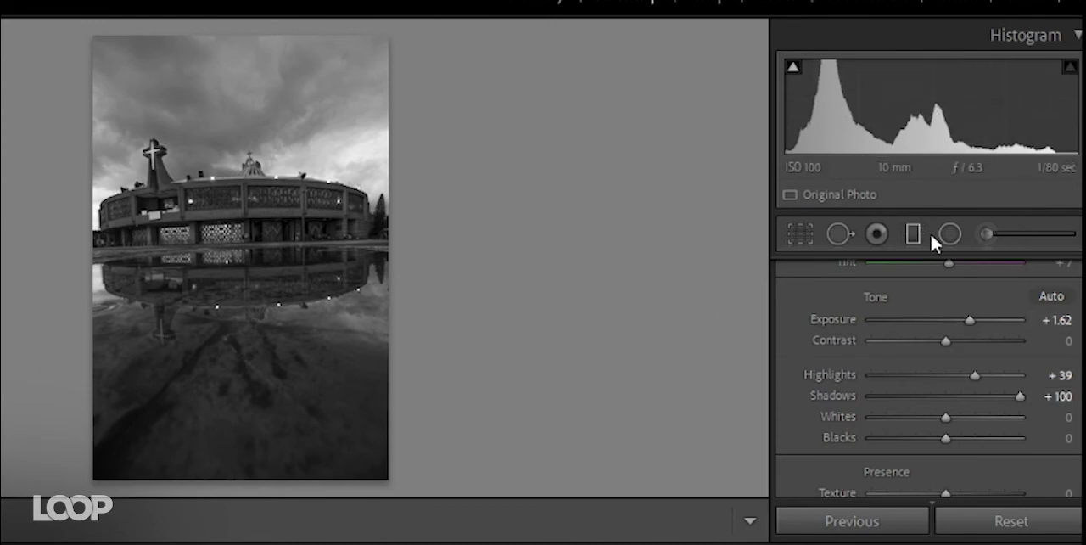
drag(945, 339, 961, 337)
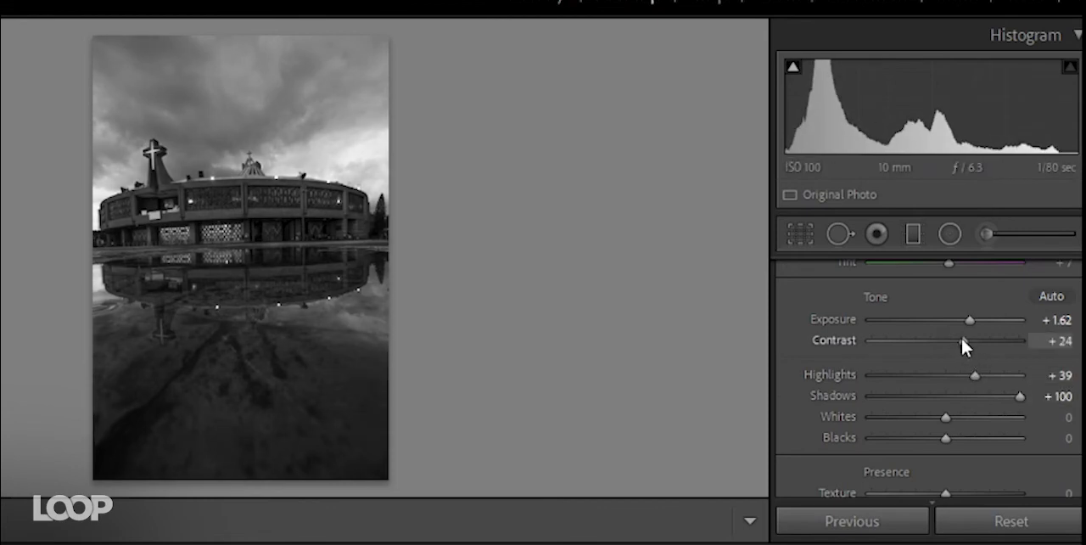
scroll(813, 441, down, 2)
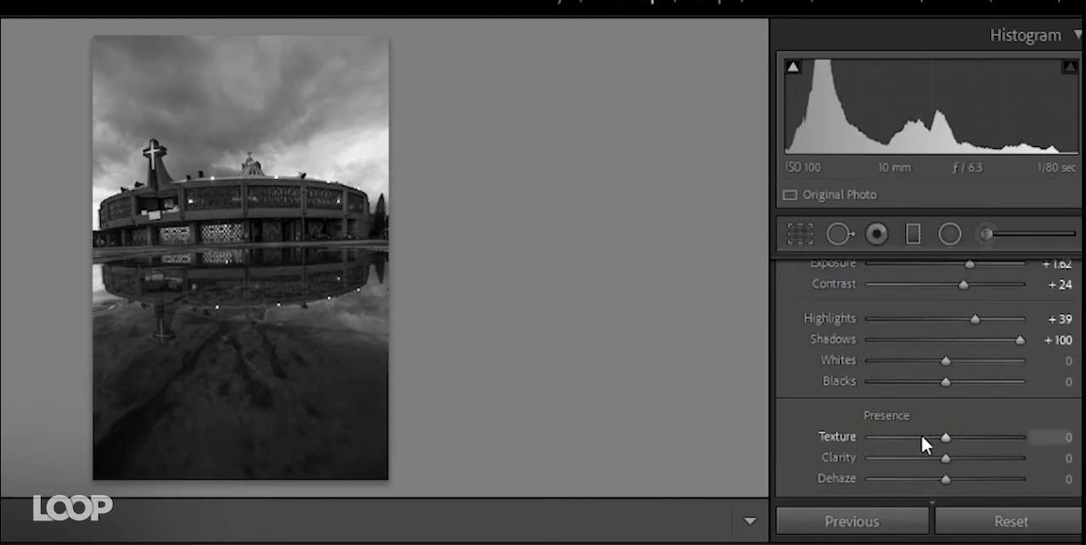
drag(945, 436, 963, 458)
- Add a graduated filter over the foreground reflection with Exposure 1.06, close it, and set the whole photo's Highlights to -42
click(912, 235)
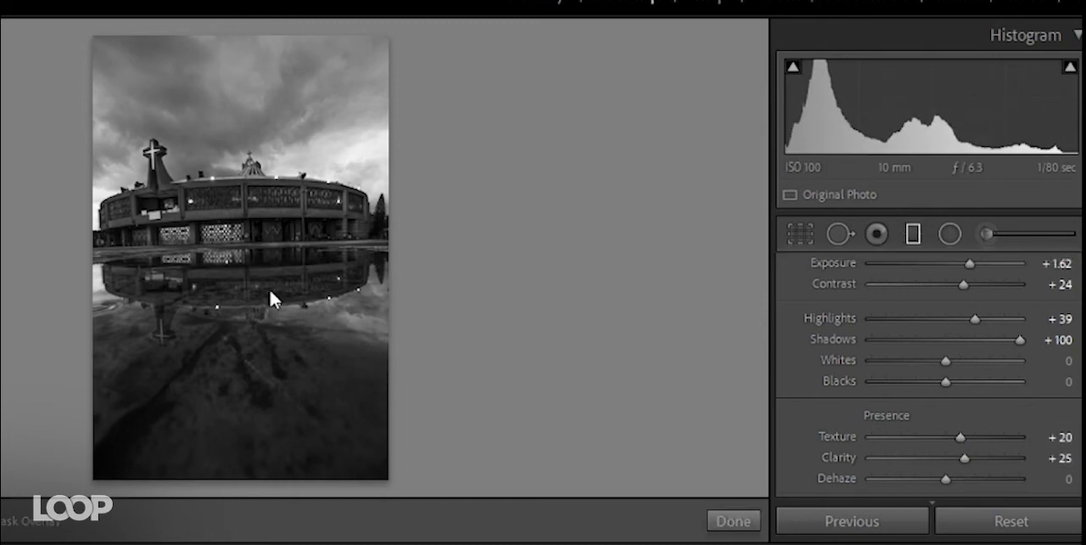
drag(240, 323, 237, 247)
click(953, 387)
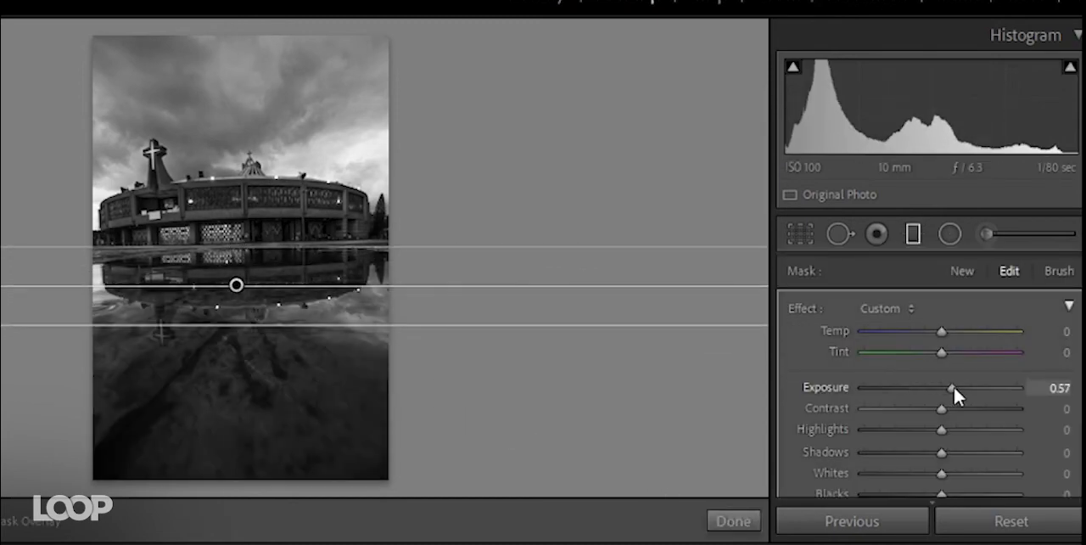
drag(953, 386, 962, 386)
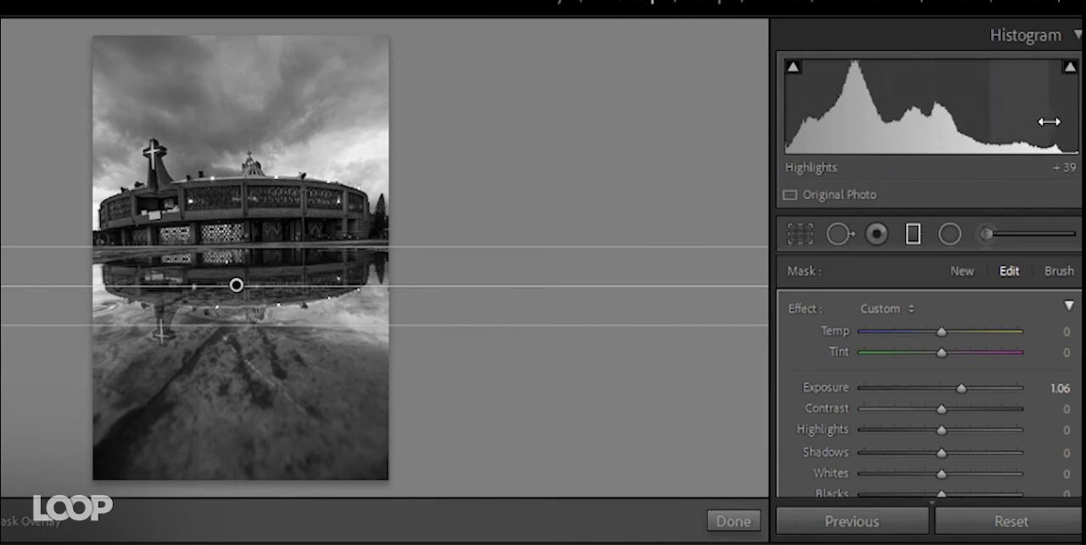
click(910, 235)
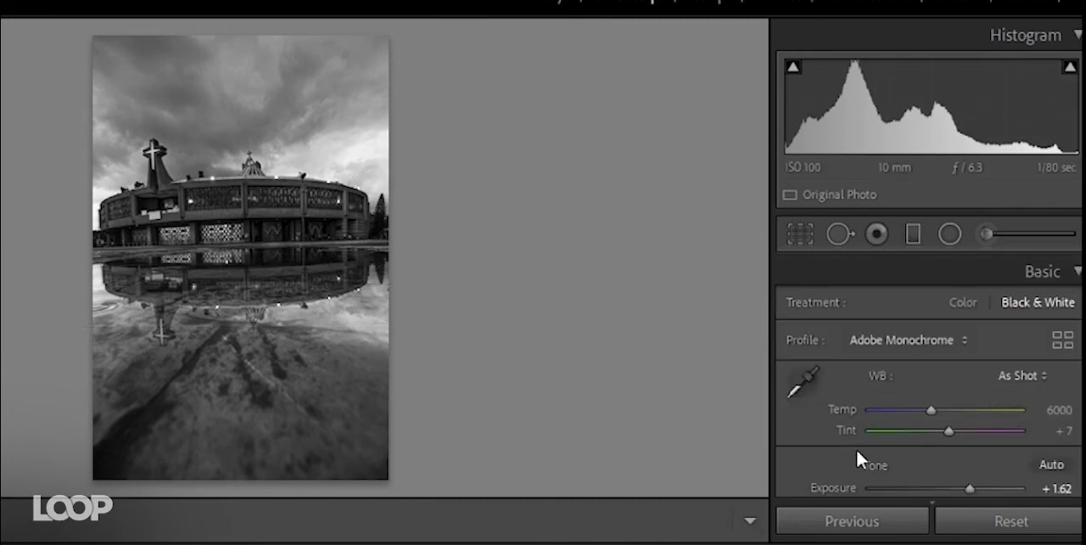
scroll(801, 445, down, 5)
drag(977, 377, 913, 376)
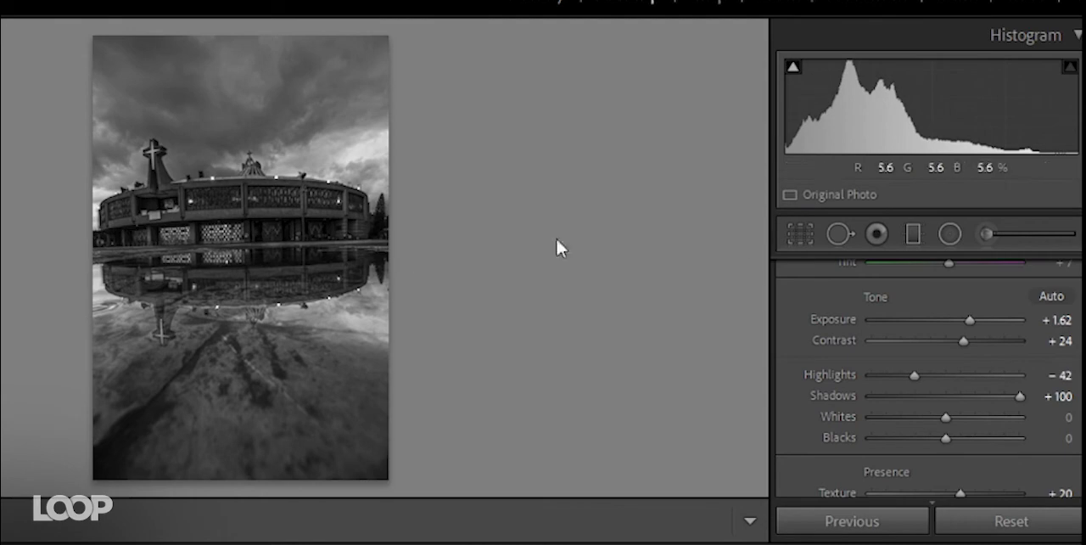
- Draw a wide radial filter around the building, turn on Invert, raise its Exposure to brighten the building, and finish the mask
click(950, 234)
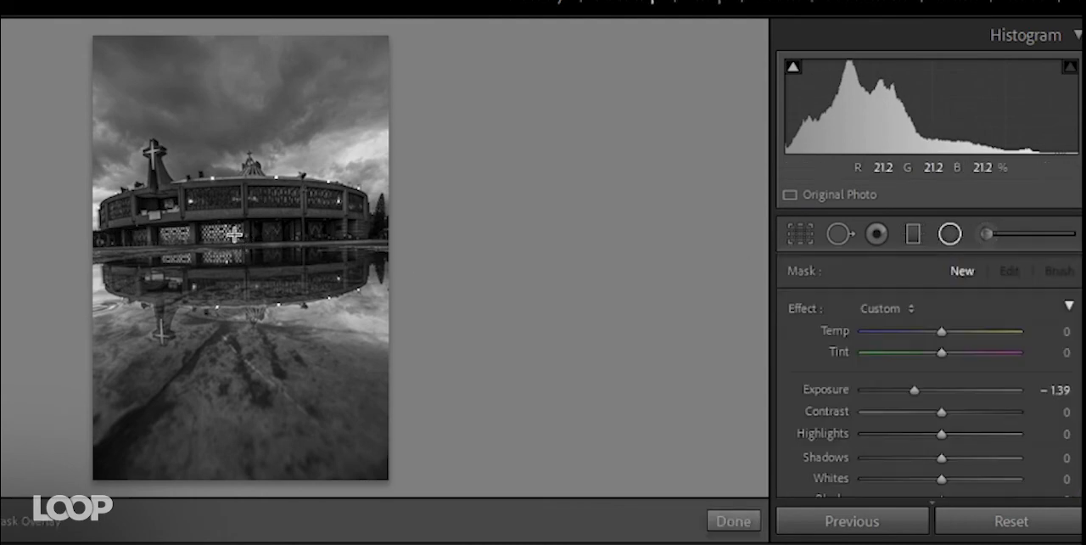
drag(241, 231, 485, 307)
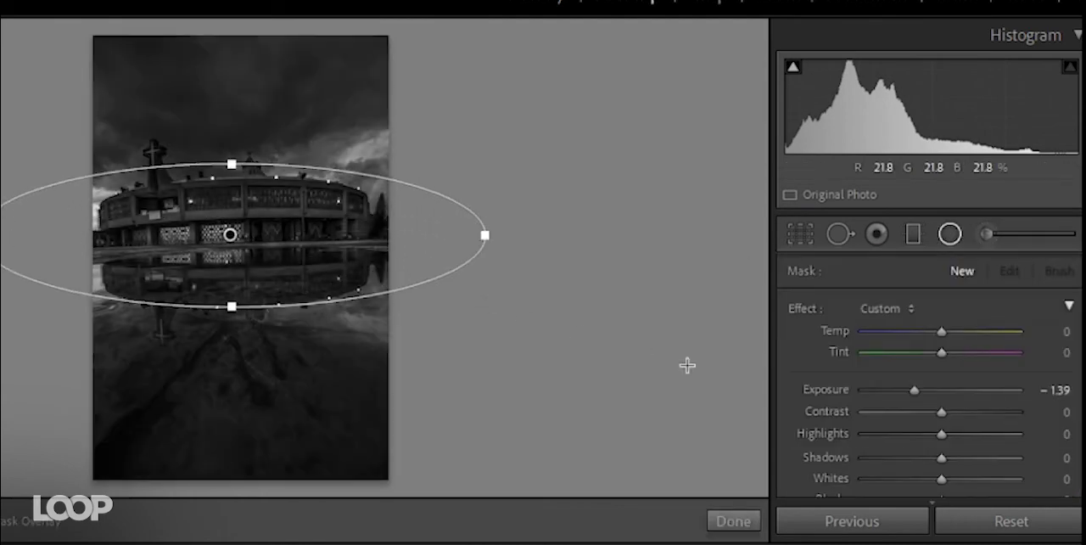
scroll(818, 427, down, 5)
scroll(818, 427, down, 3)
click(823, 394)
scroll(824, 393, up, 10)
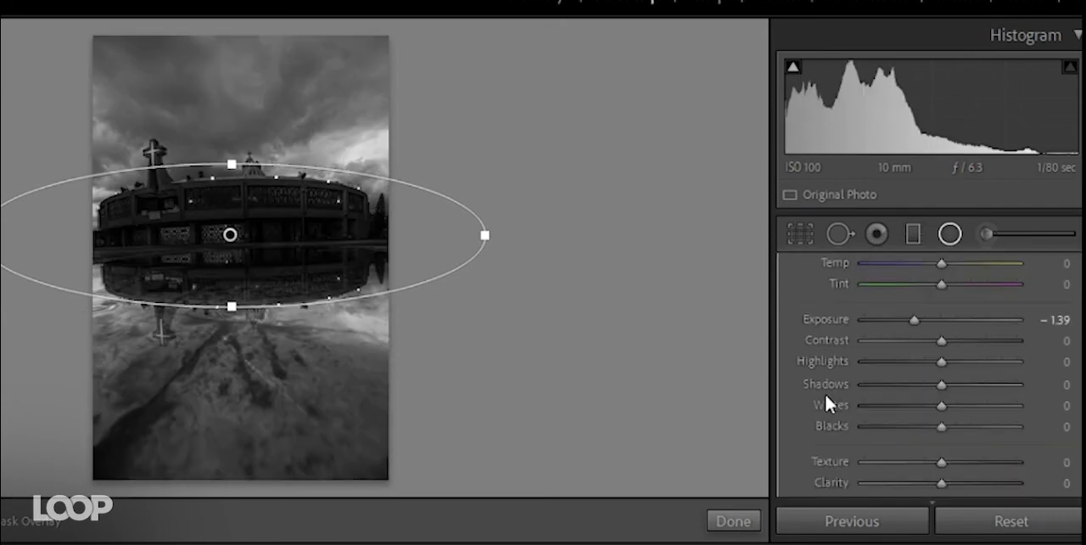
drag(915, 388, 952, 388)
click(733, 520)
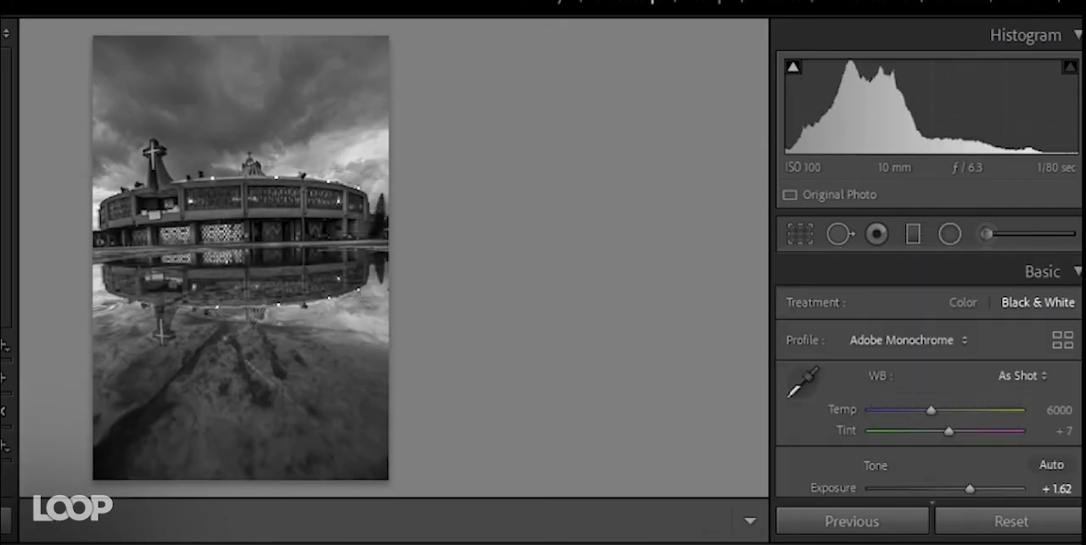
- Check the building up close, try the Auto Upright correction, and straighten the photo with Level instead
key(z)
drag(232, 390, 232, 417)
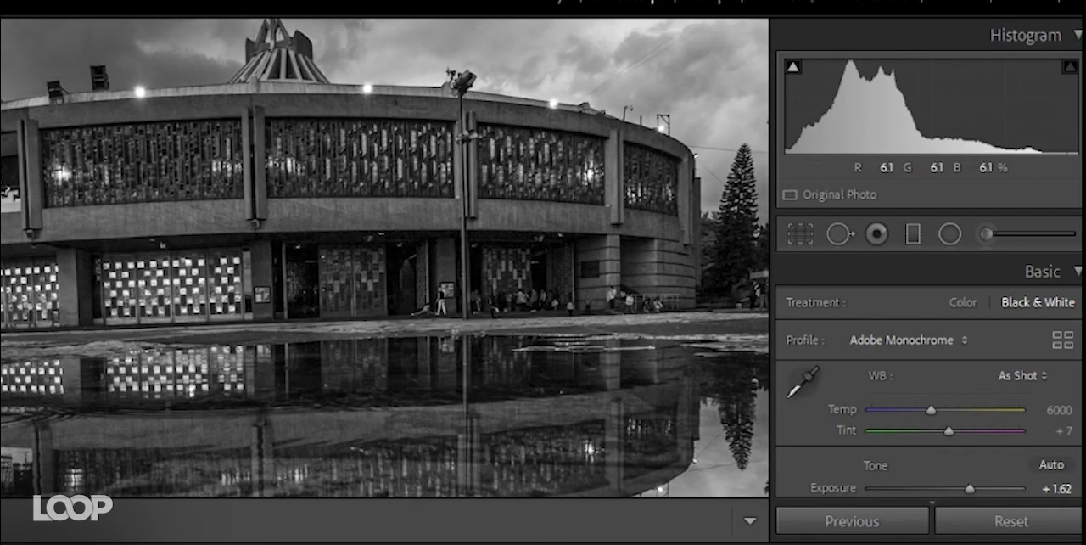
key(z)
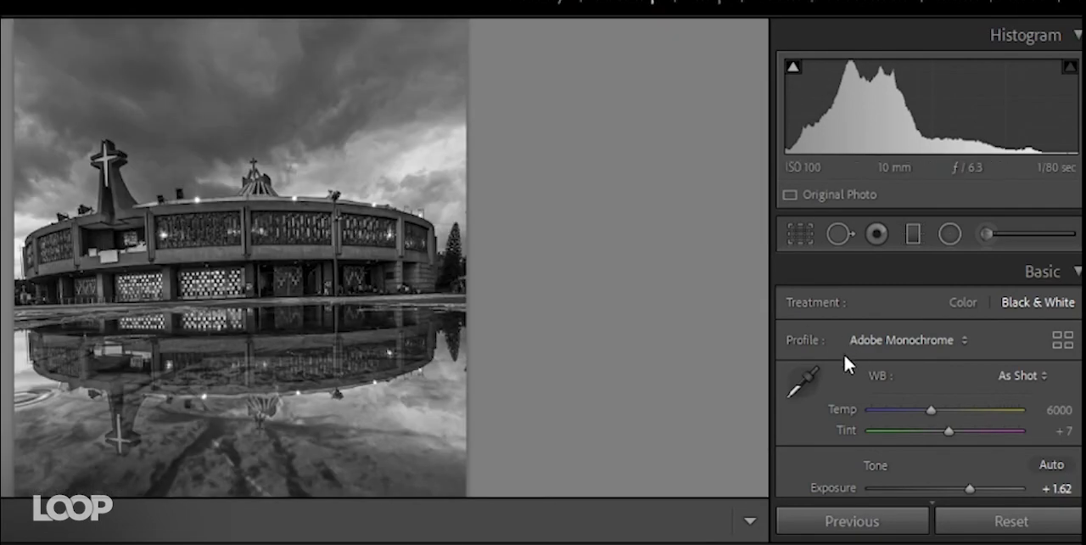
click(1076, 272)
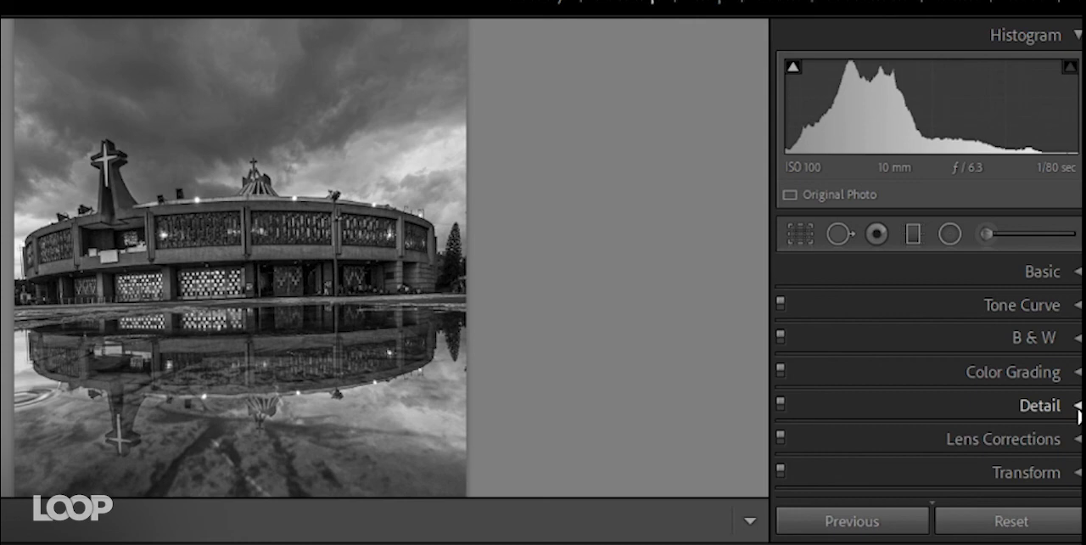
scroll(940, 439, down, 1)
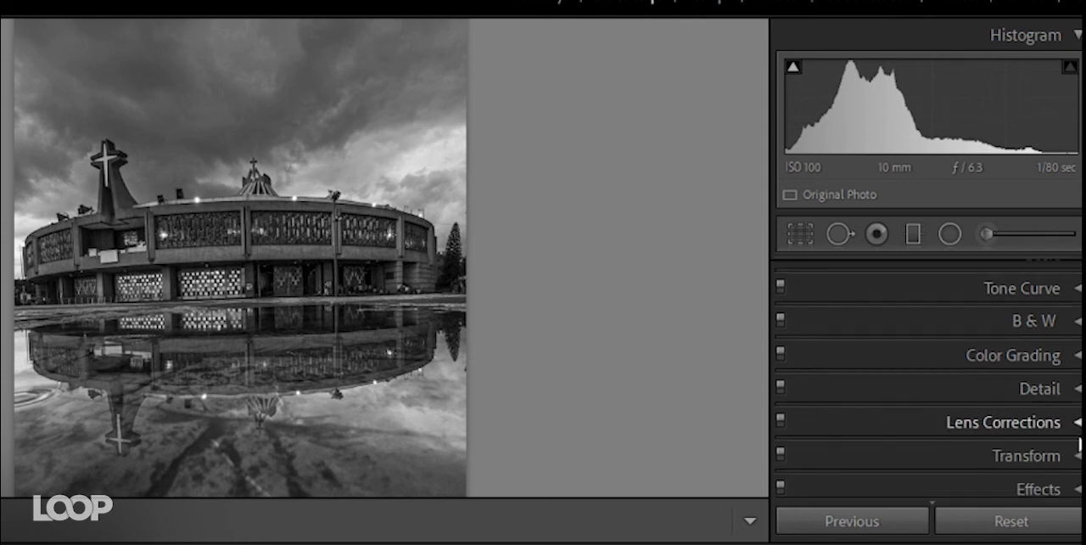
click(1074, 456)
click(910, 347)
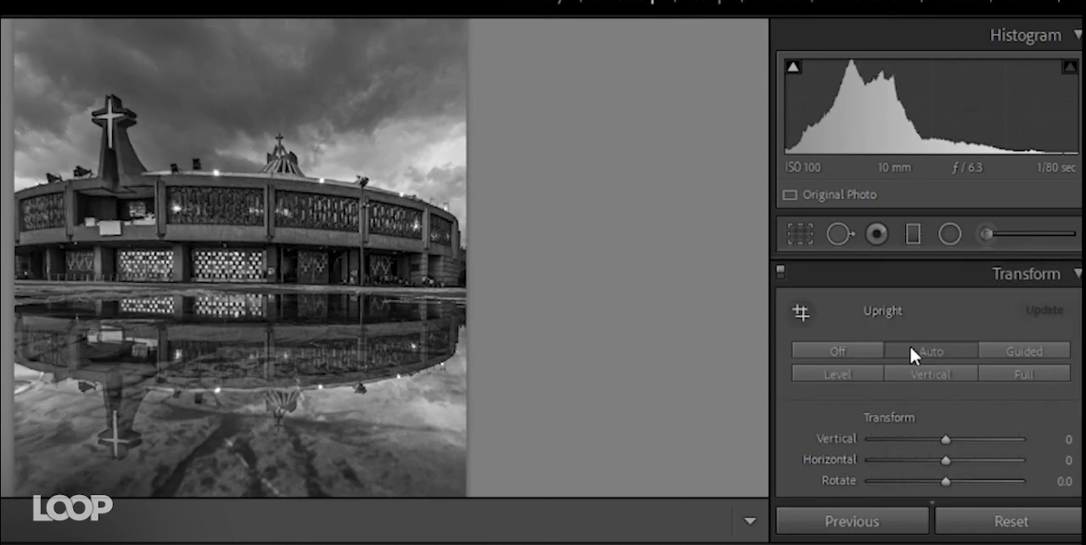
click(881, 373)
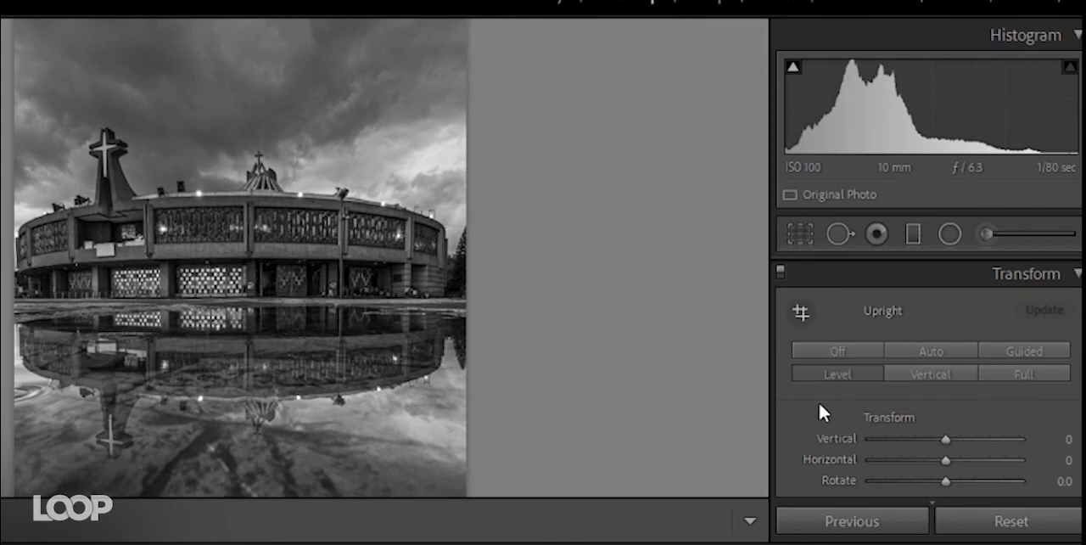
- Return to the Basic adjustments, review the levelled building photo, and move past the fencer photo to the fur-hood portrait
scroll(829, 409, up, 1)
click(1052, 327)
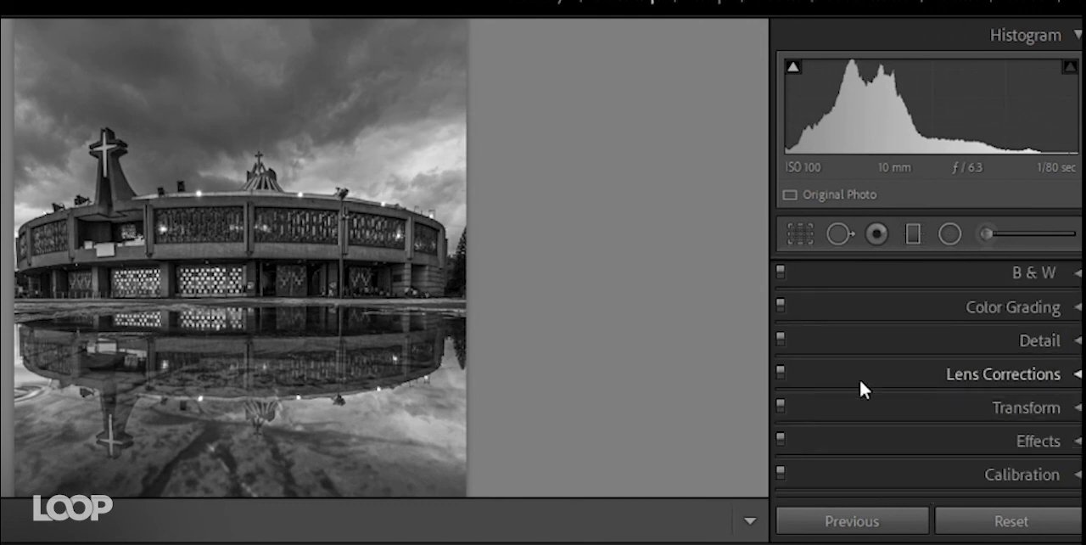
scroll(859, 391, up, 2)
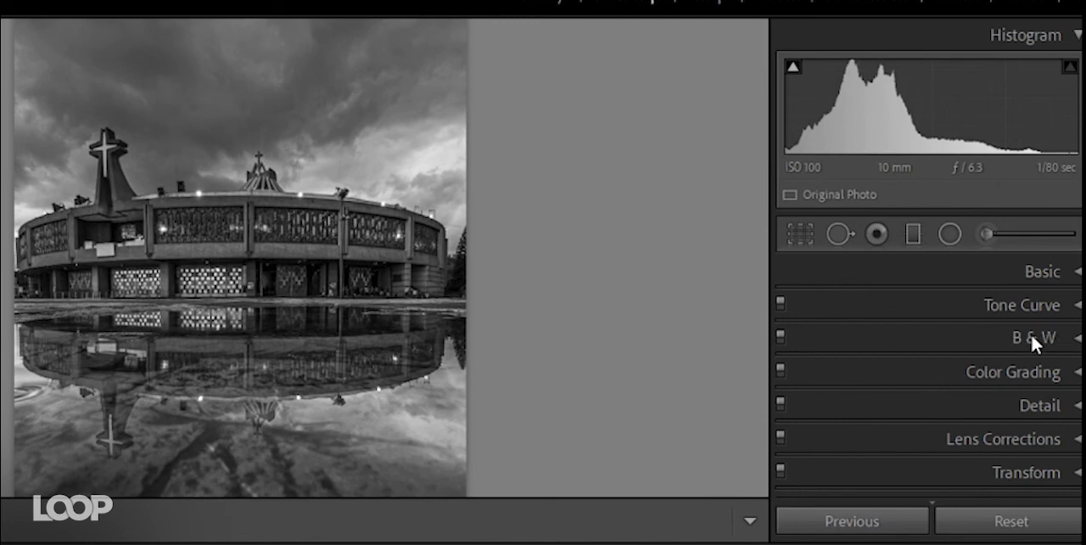
click(1076, 271)
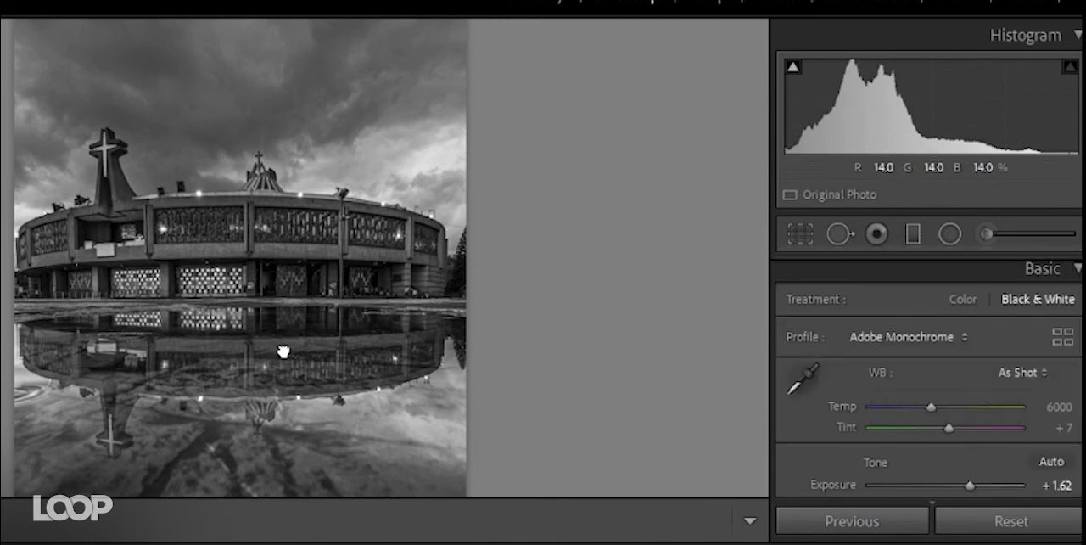
mouse_move(283, 351)
mouse_down()
mouse_move(285, 324)
mouse_move(287, 339)
mouse_up()
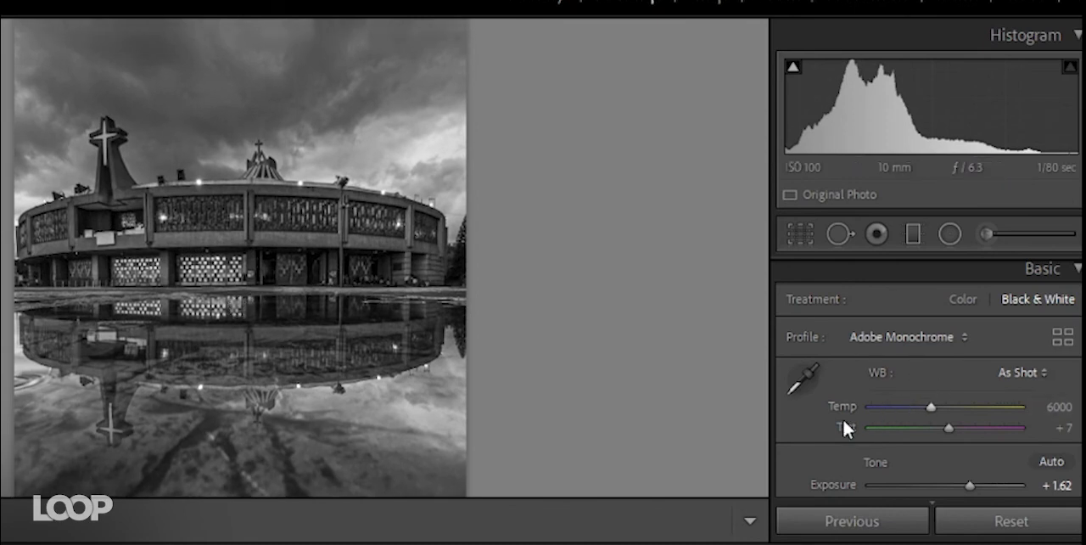
key(Right)
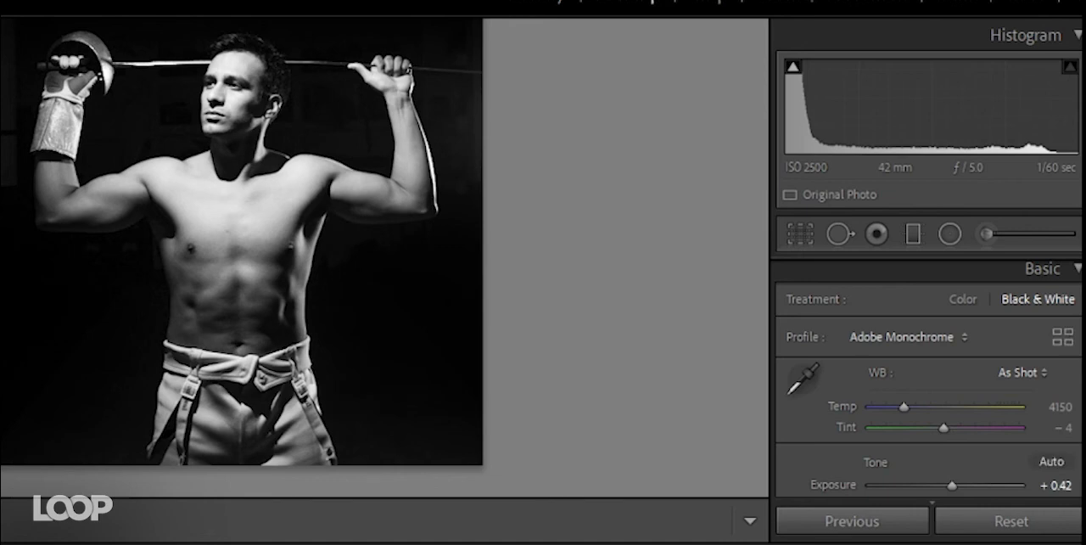
key(Right)
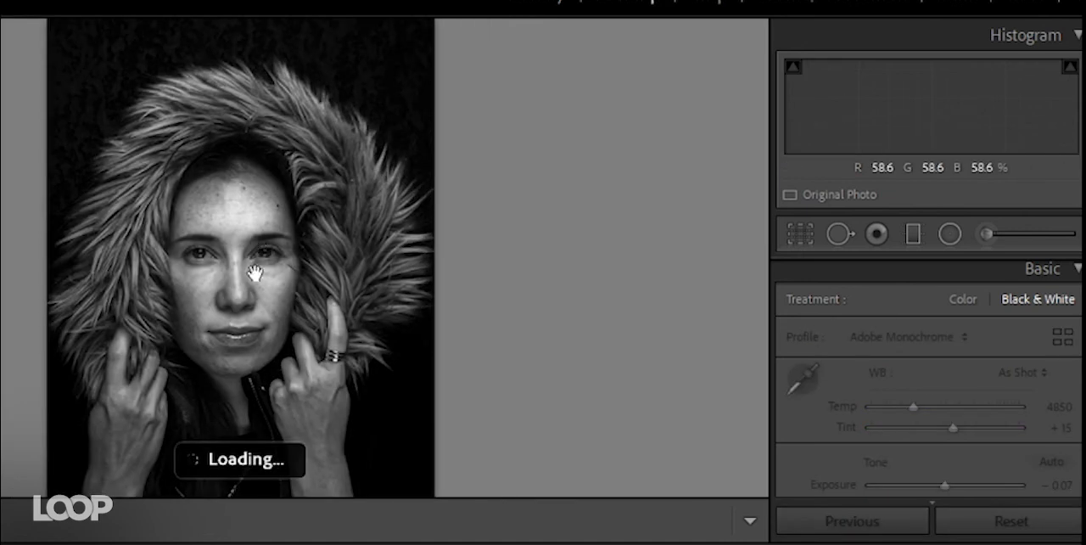
- Switch off the portrait's existing adjustment brush edits and leave the brush
click(985, 234)
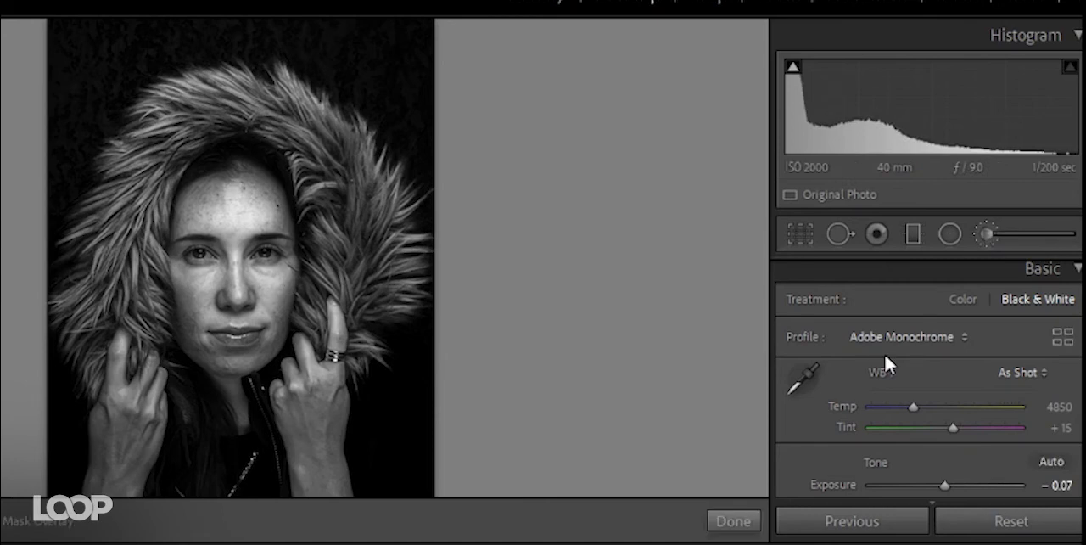
scroll(841, 377, down, 10)
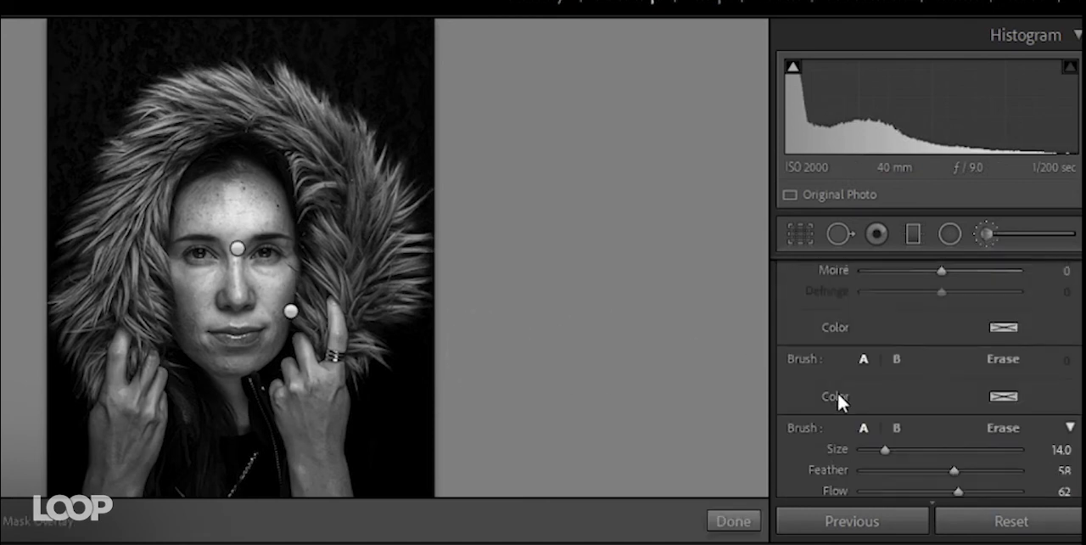
click(793, 412)
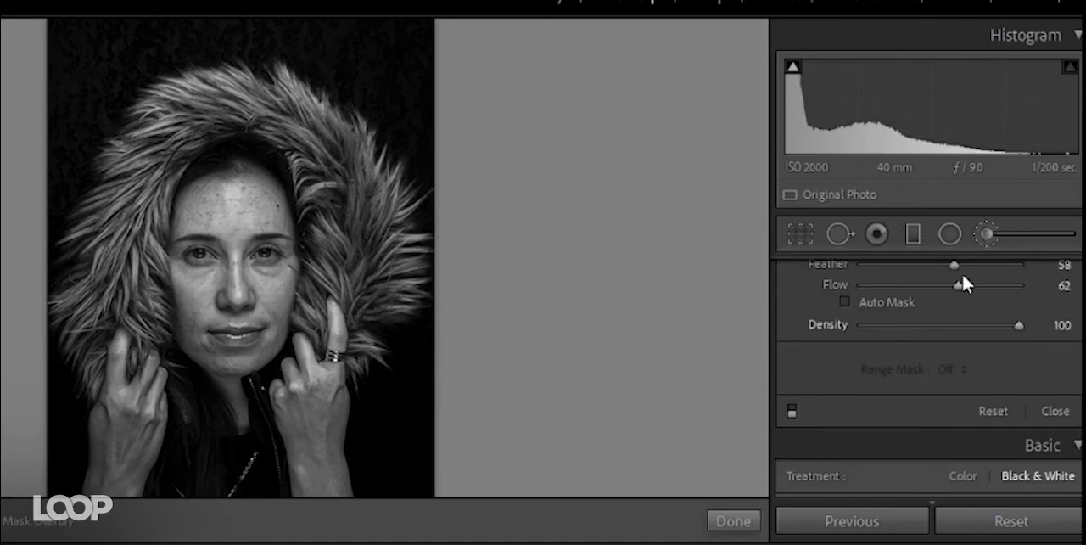
click(986, 234)
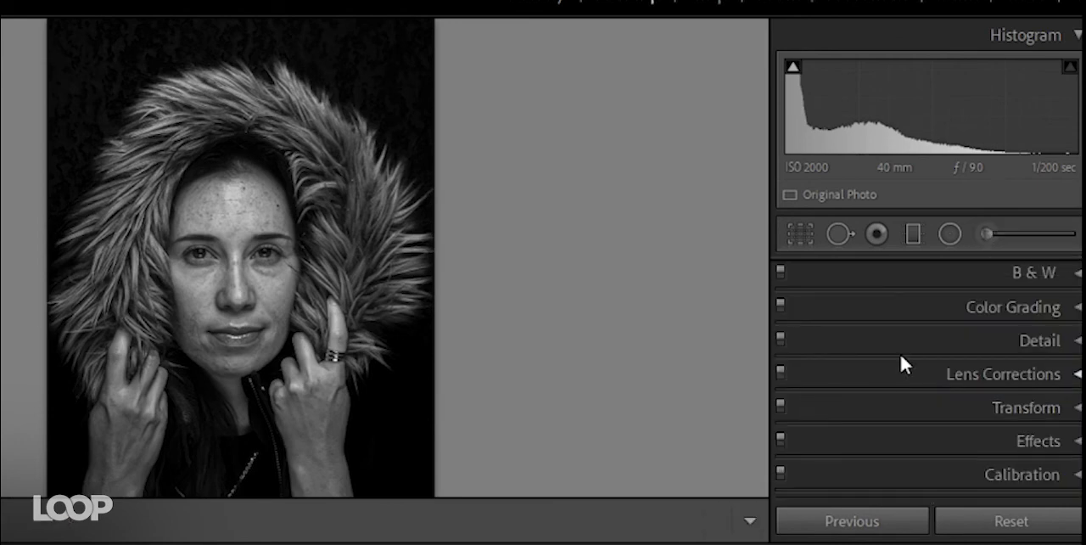
- Set the portrait's Highlights to -15 and move on to the reflected round building photo
scroll(1012, 351, up, 10)
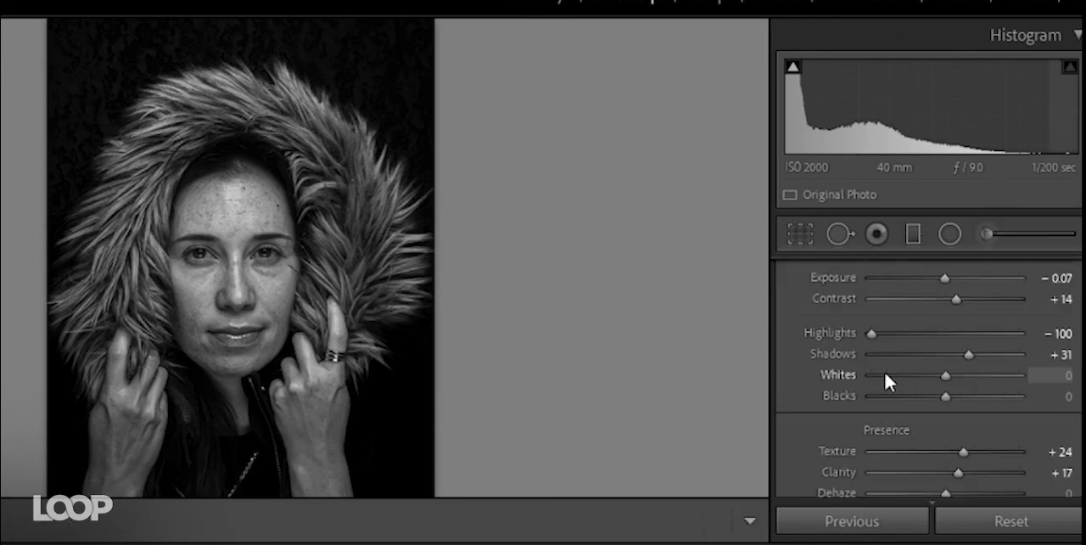
drag(873, 333, 935, 334)
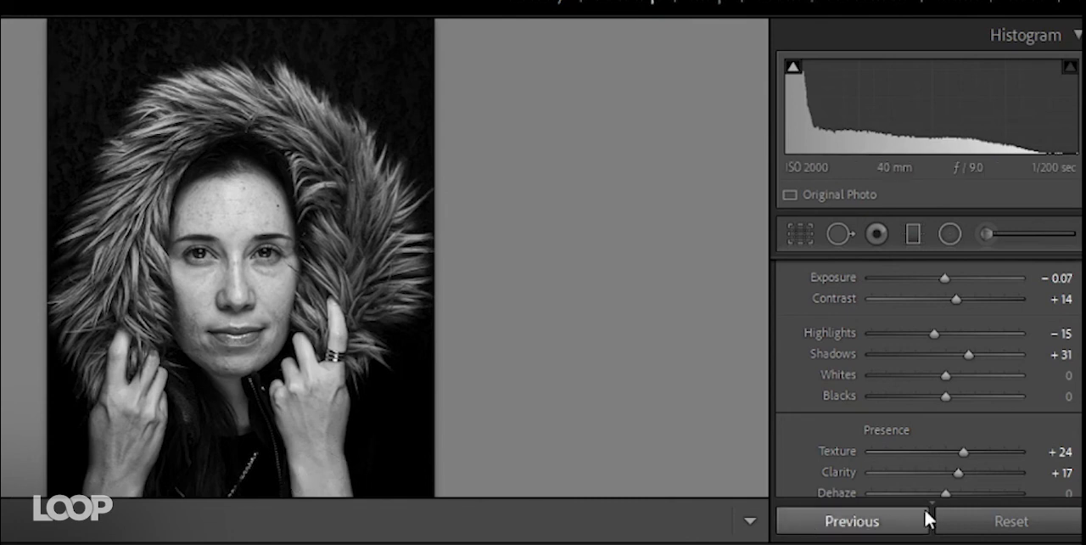
scroll(803, 385, up, 5)
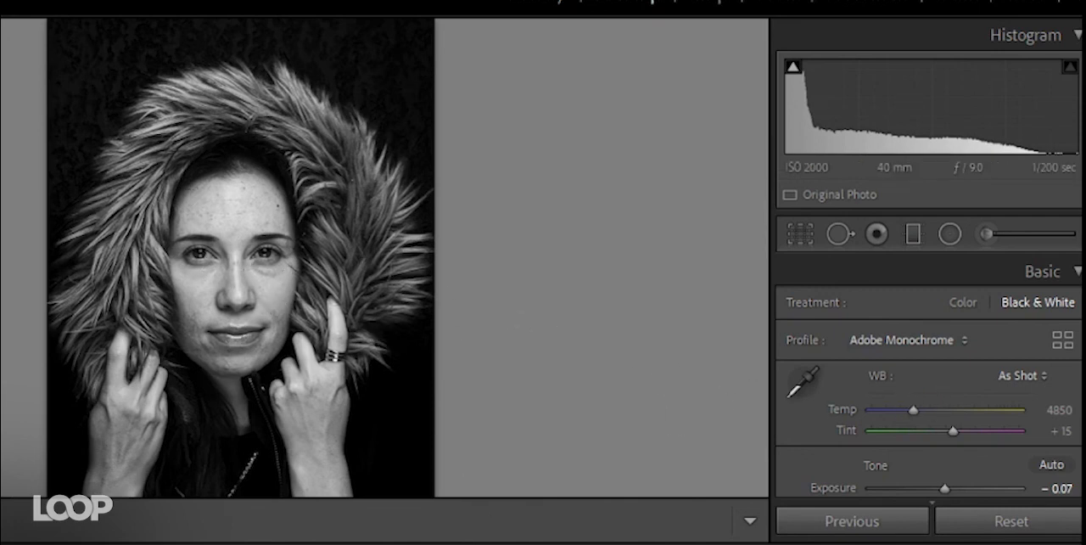
key(Right)
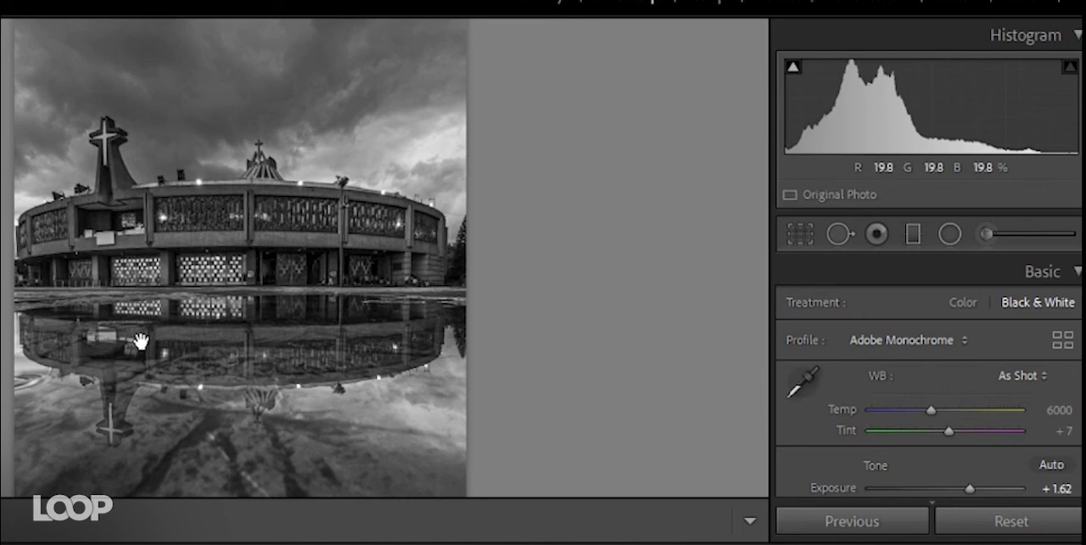
- Try a warm tint on the building photo with Color Grading at Hue 0 and Saturation 15, then remove it
click(1075, 272)
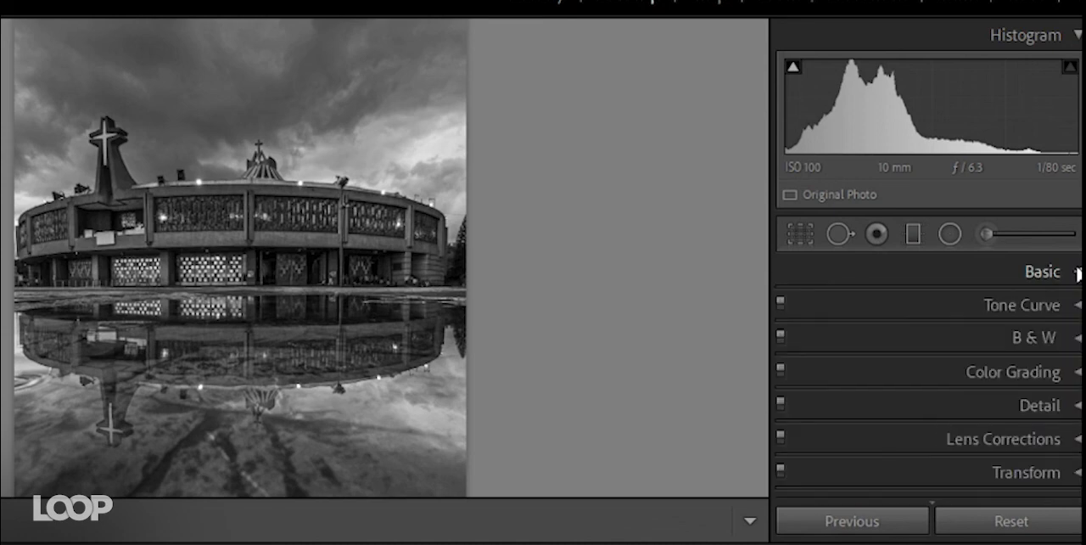
scroll(868, 376, down, 1)
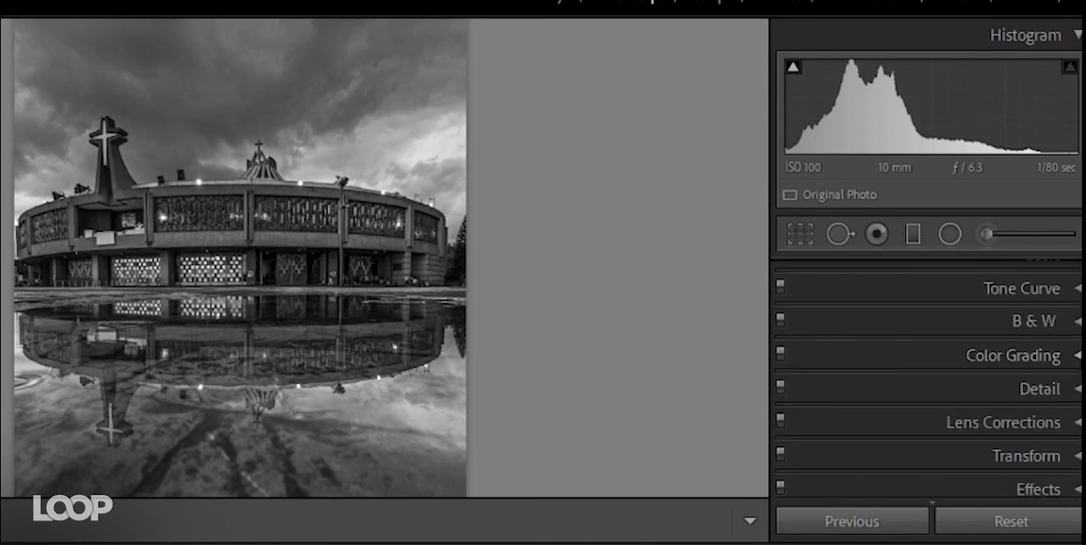
click(1078, 356)
scroll(1032, 329, down, 5)
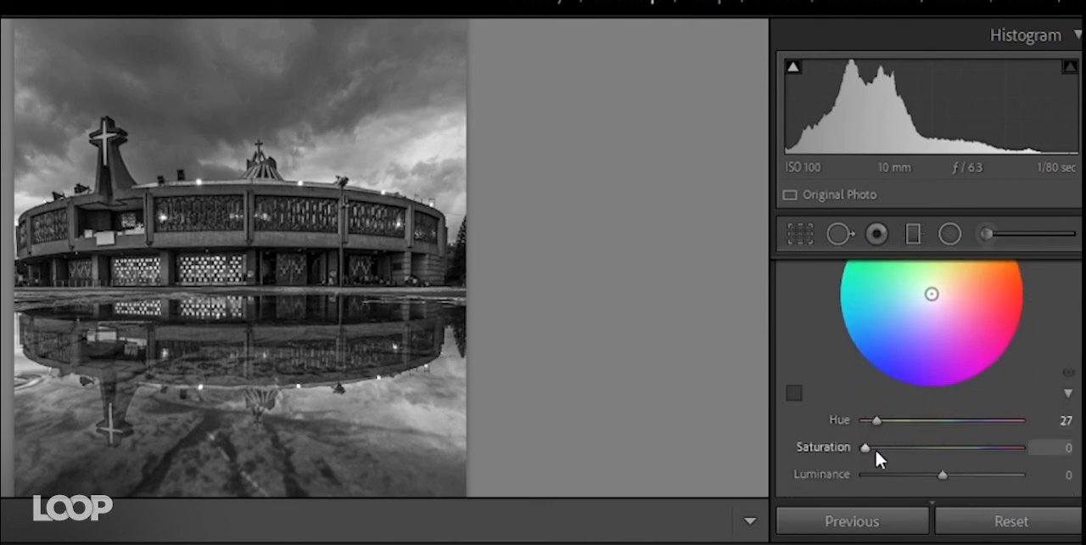
mouse_move(874, 447)
mouse_down()
mouse_move(904, 447)
mouse_move(878, 421)
mouse_move(888, 447)
mouse_move(885, 418)
mouse_move(900, 419)
mouse_move(848, 426)
mouse_up()
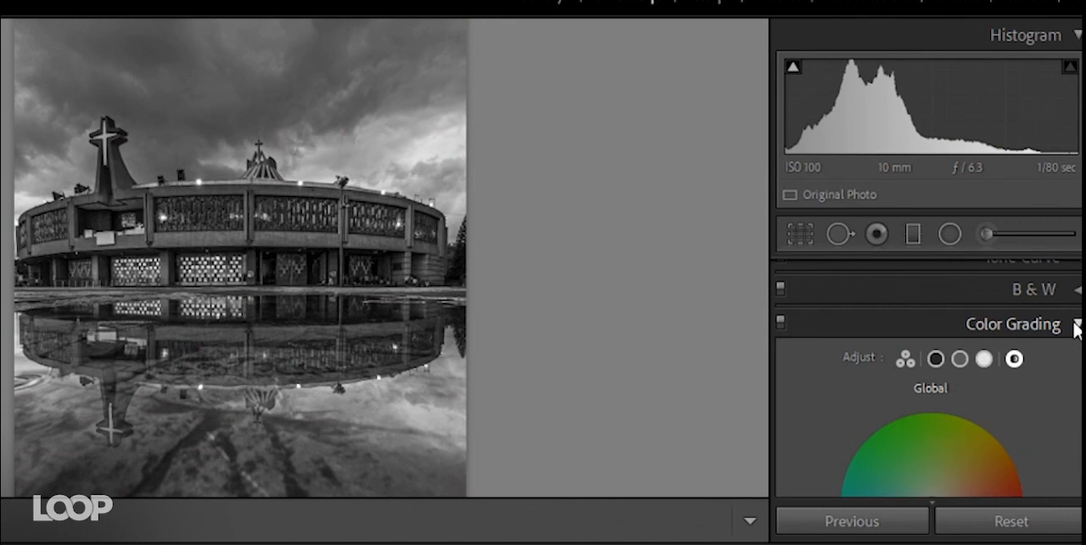
click(1076, 325)
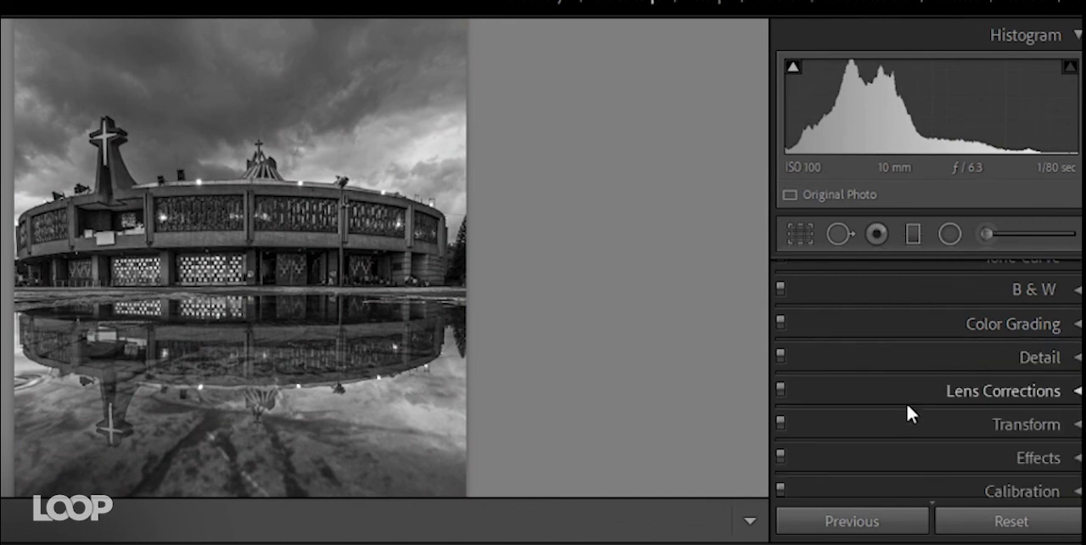
- Raise the midtones of the building photo's red channel tone curve to Input 123, Output 138
scroll(901, 424, up, 1)
click(1076, 273)
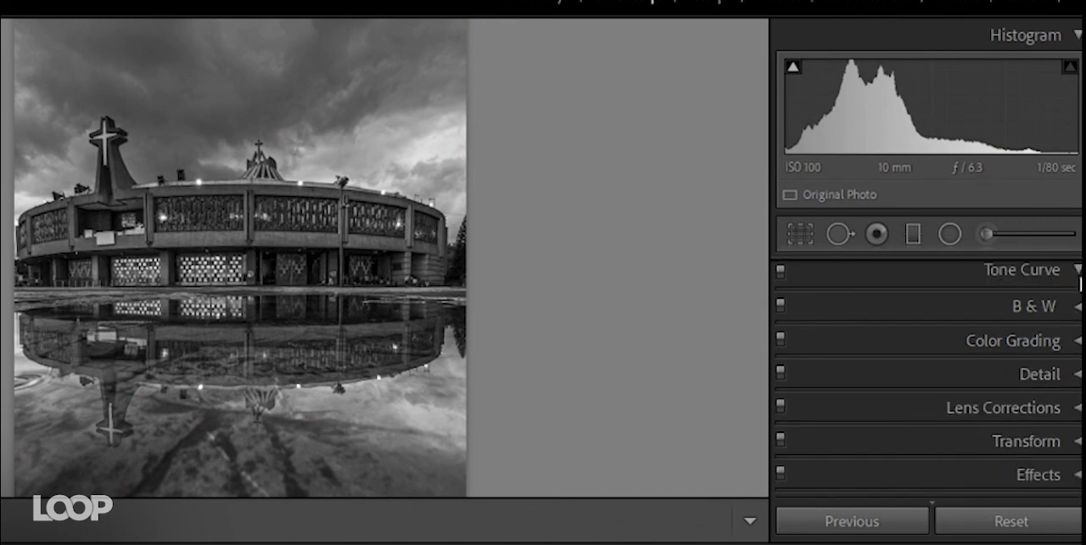
click(941, 301)
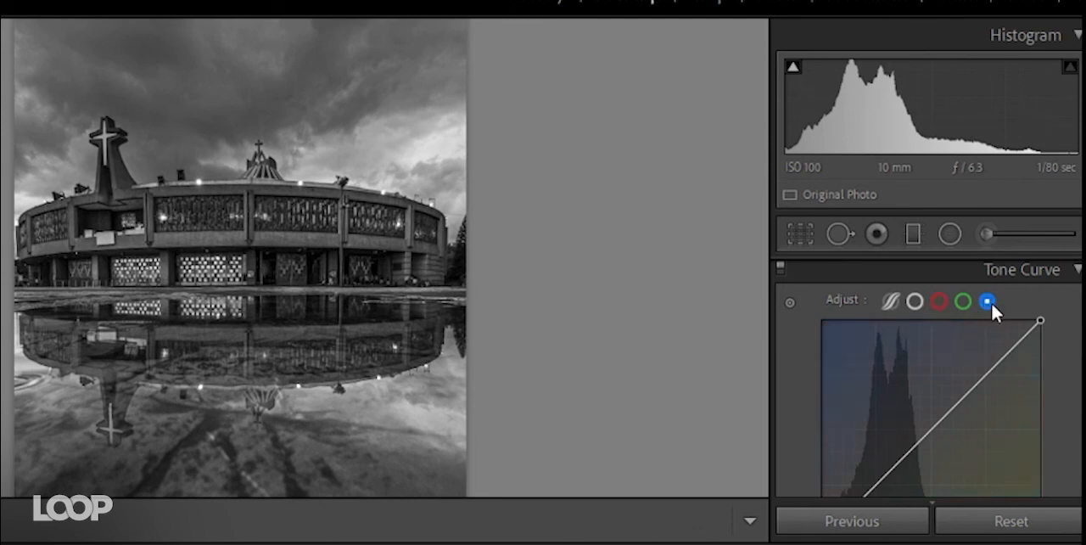
click(940, 301)
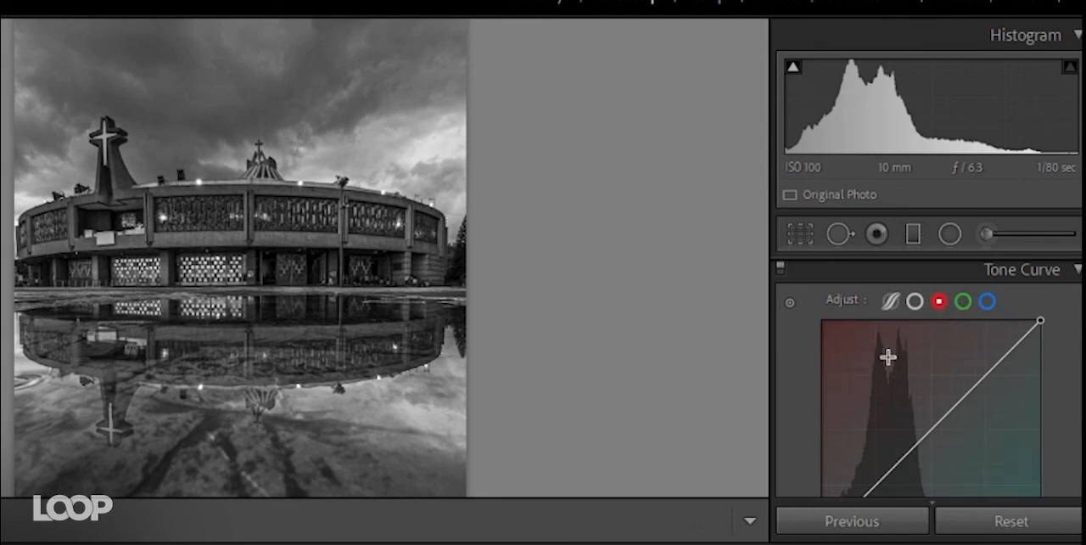
click(986, 301)
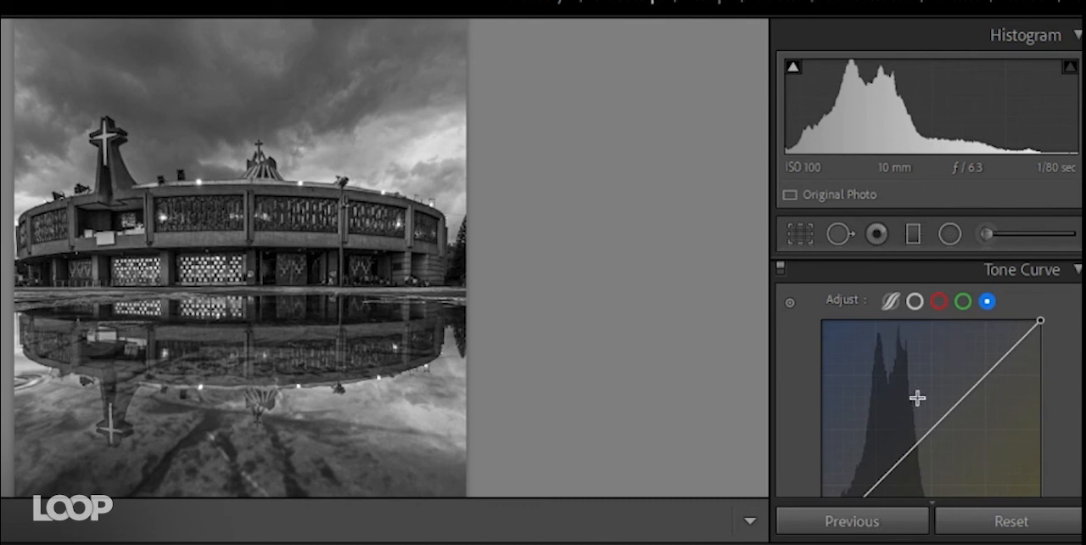
click(938, 302)
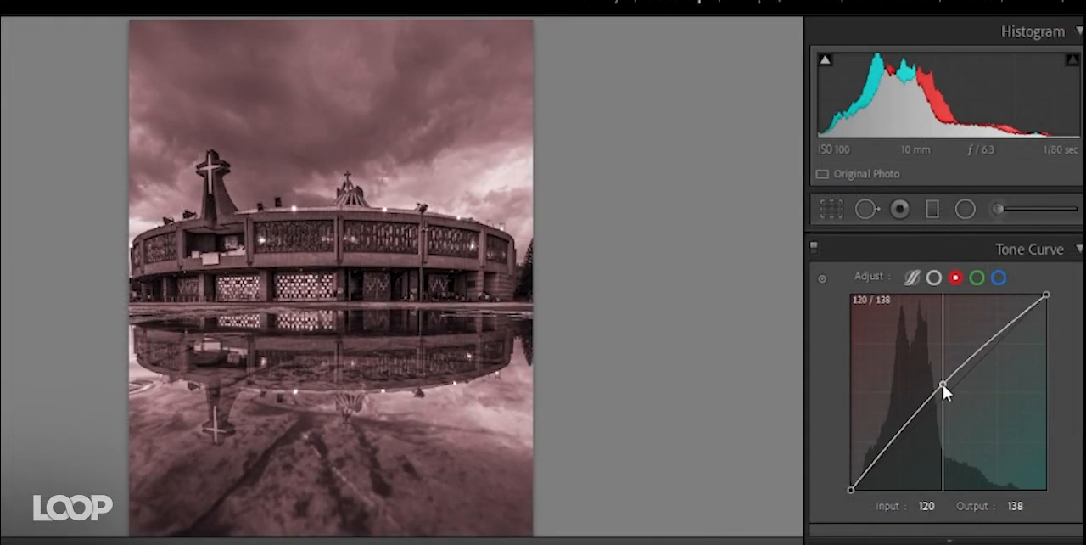
drag(943, 389, 946, 391)
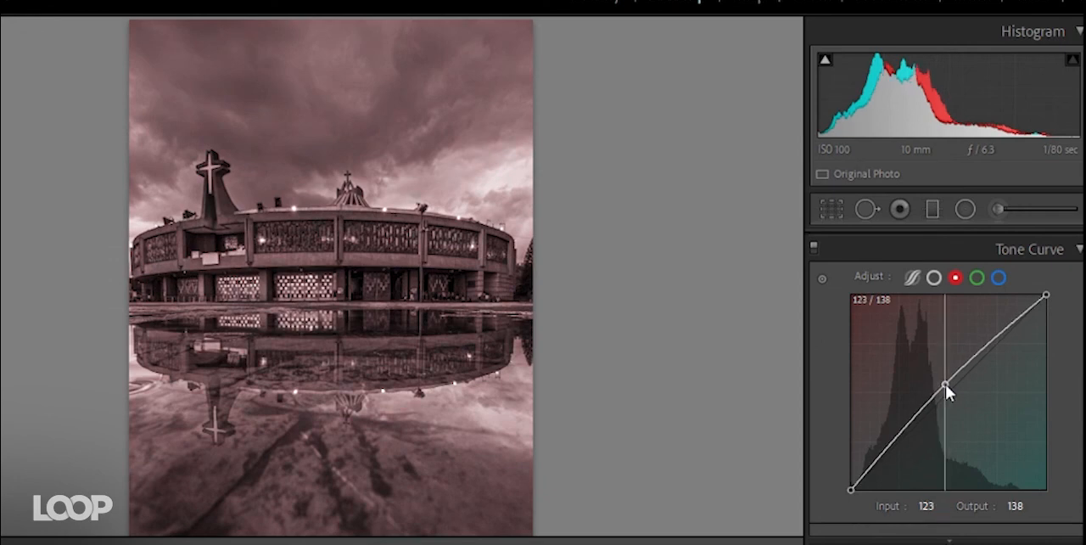
- Lower the midtones of the blue channel tone curve to Input 136, Output 126
click(998, 278)
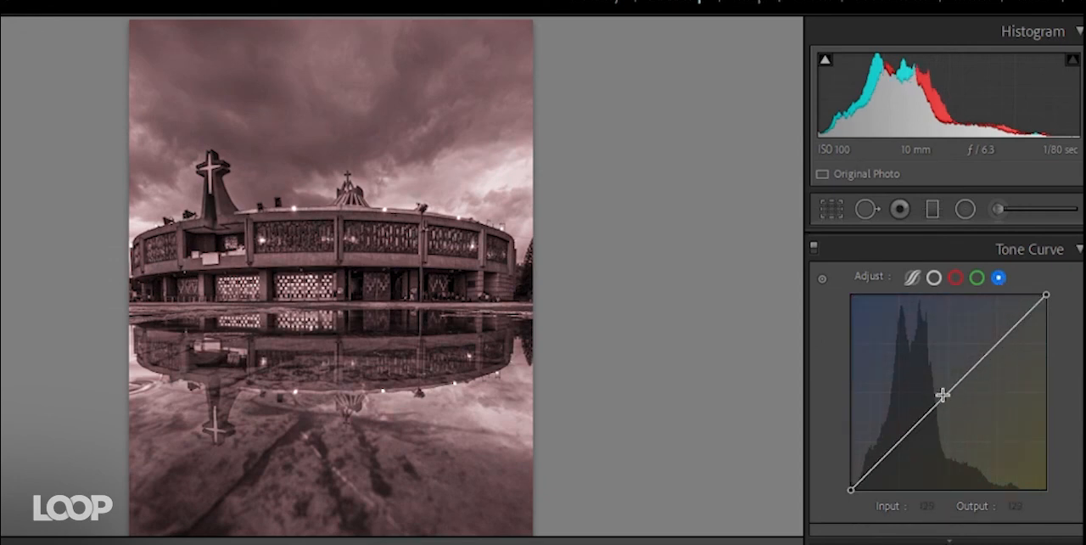
drag(946, 393, 957, 397)
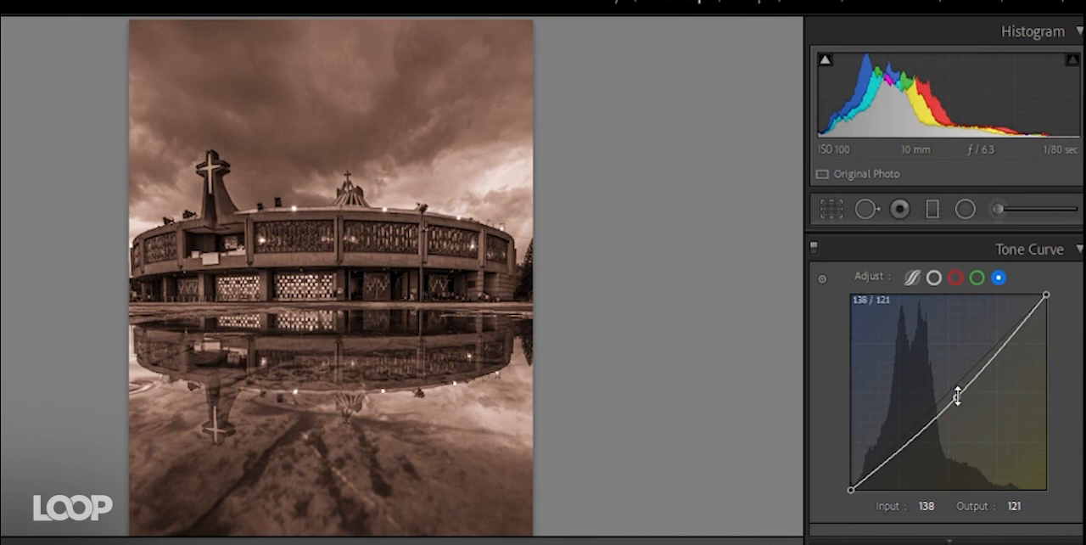
drag(957, 396, 955, 392)
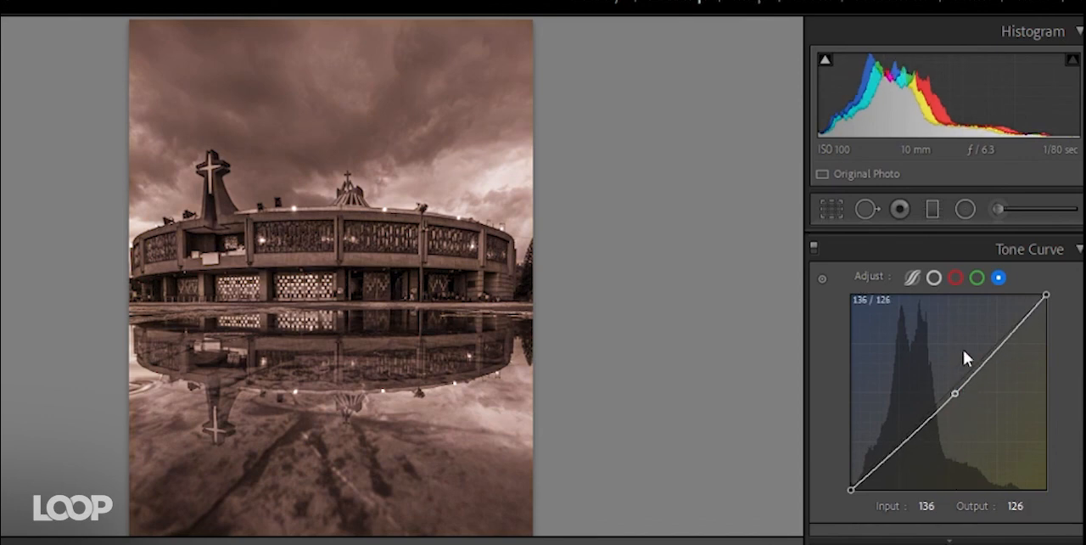
- Readjust the red channel curve's midpoint to Input 130, Output 139, and collapse the tone curve settings
click(954, 278)
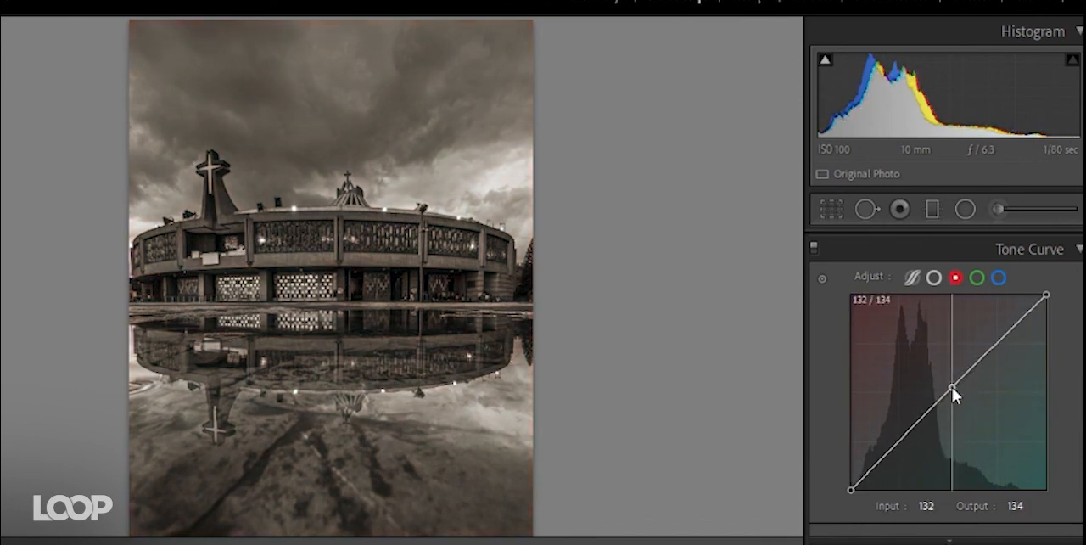
drag(951, 389, 951, 385)
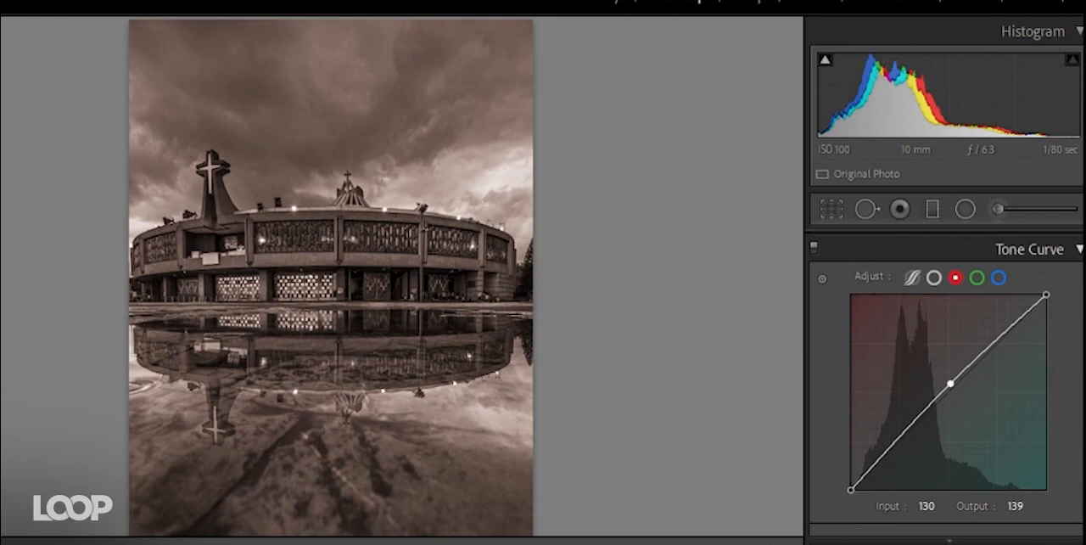
click(1051, 249)
click(1080, 336)
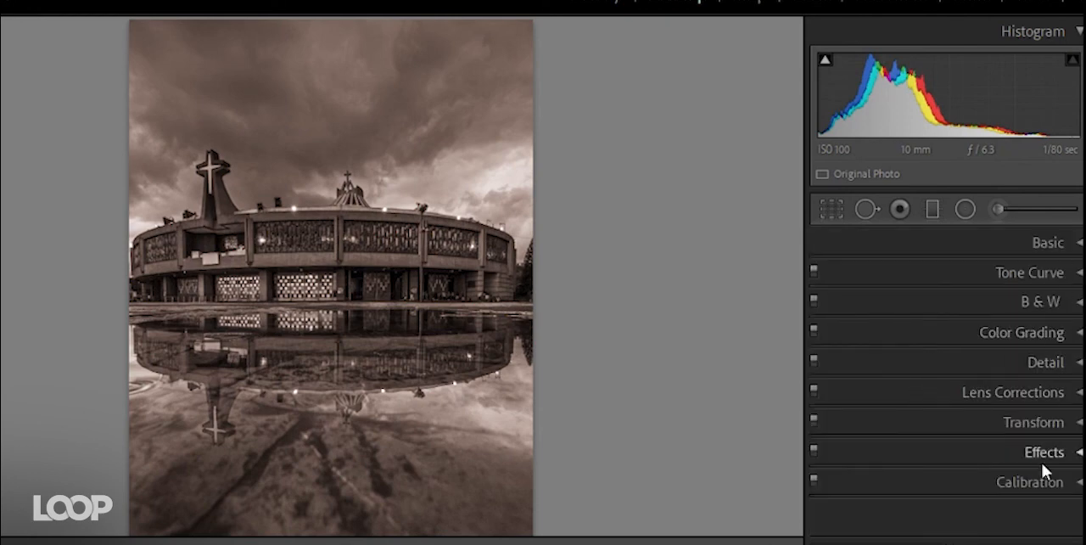
click(1031, 273)
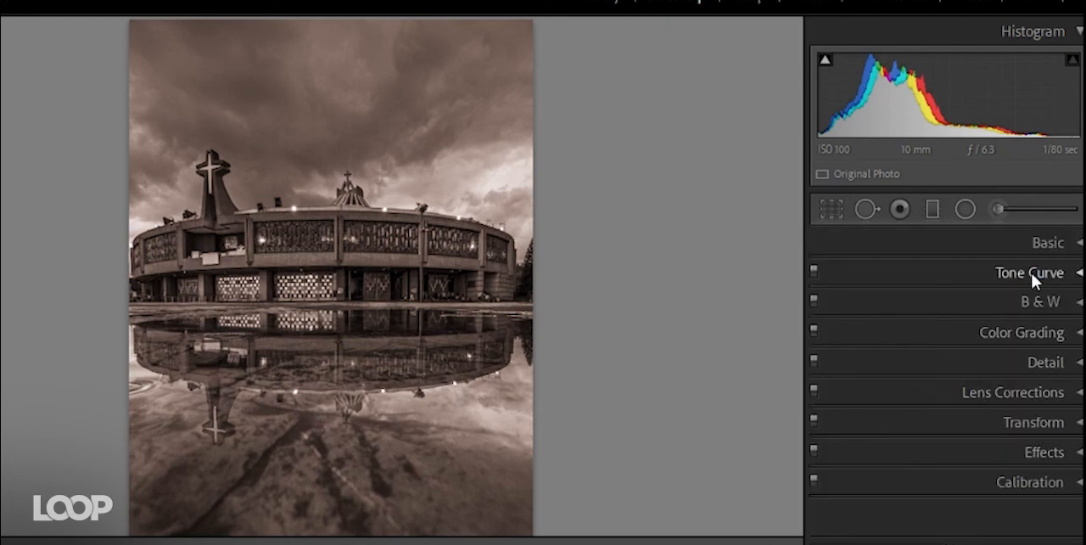